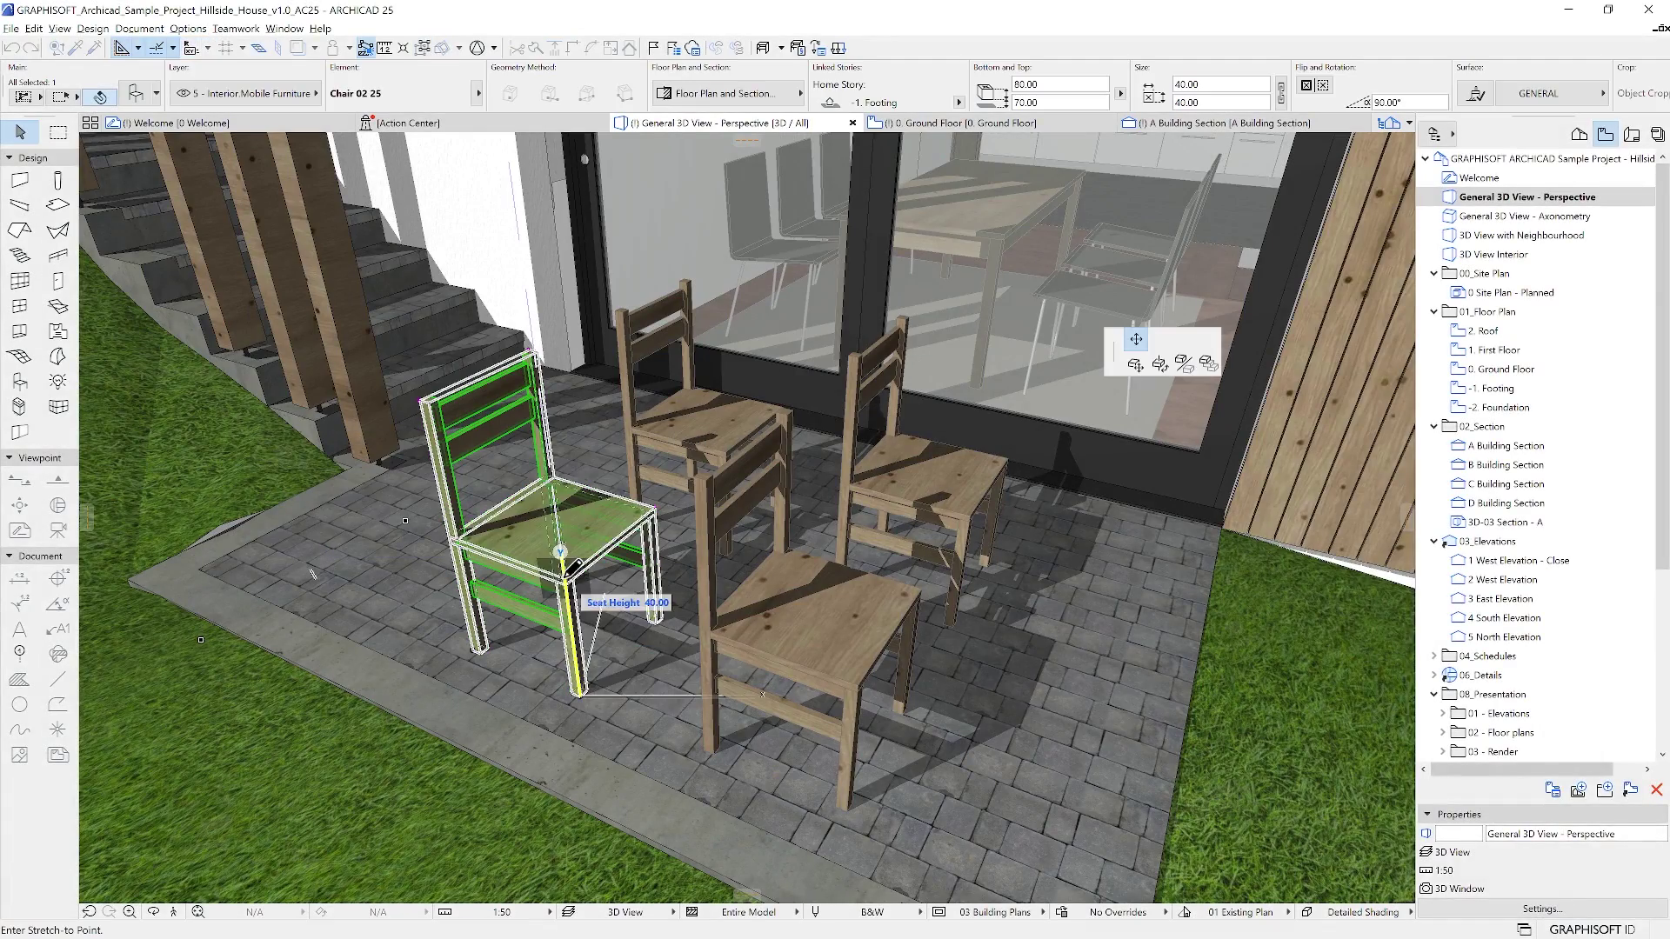
Step: Stretch the chair nearest the outdoor stairs to a seat height of 65 and an overall height of 95
{"action": "left_click", "coordinate": [553, 497]}
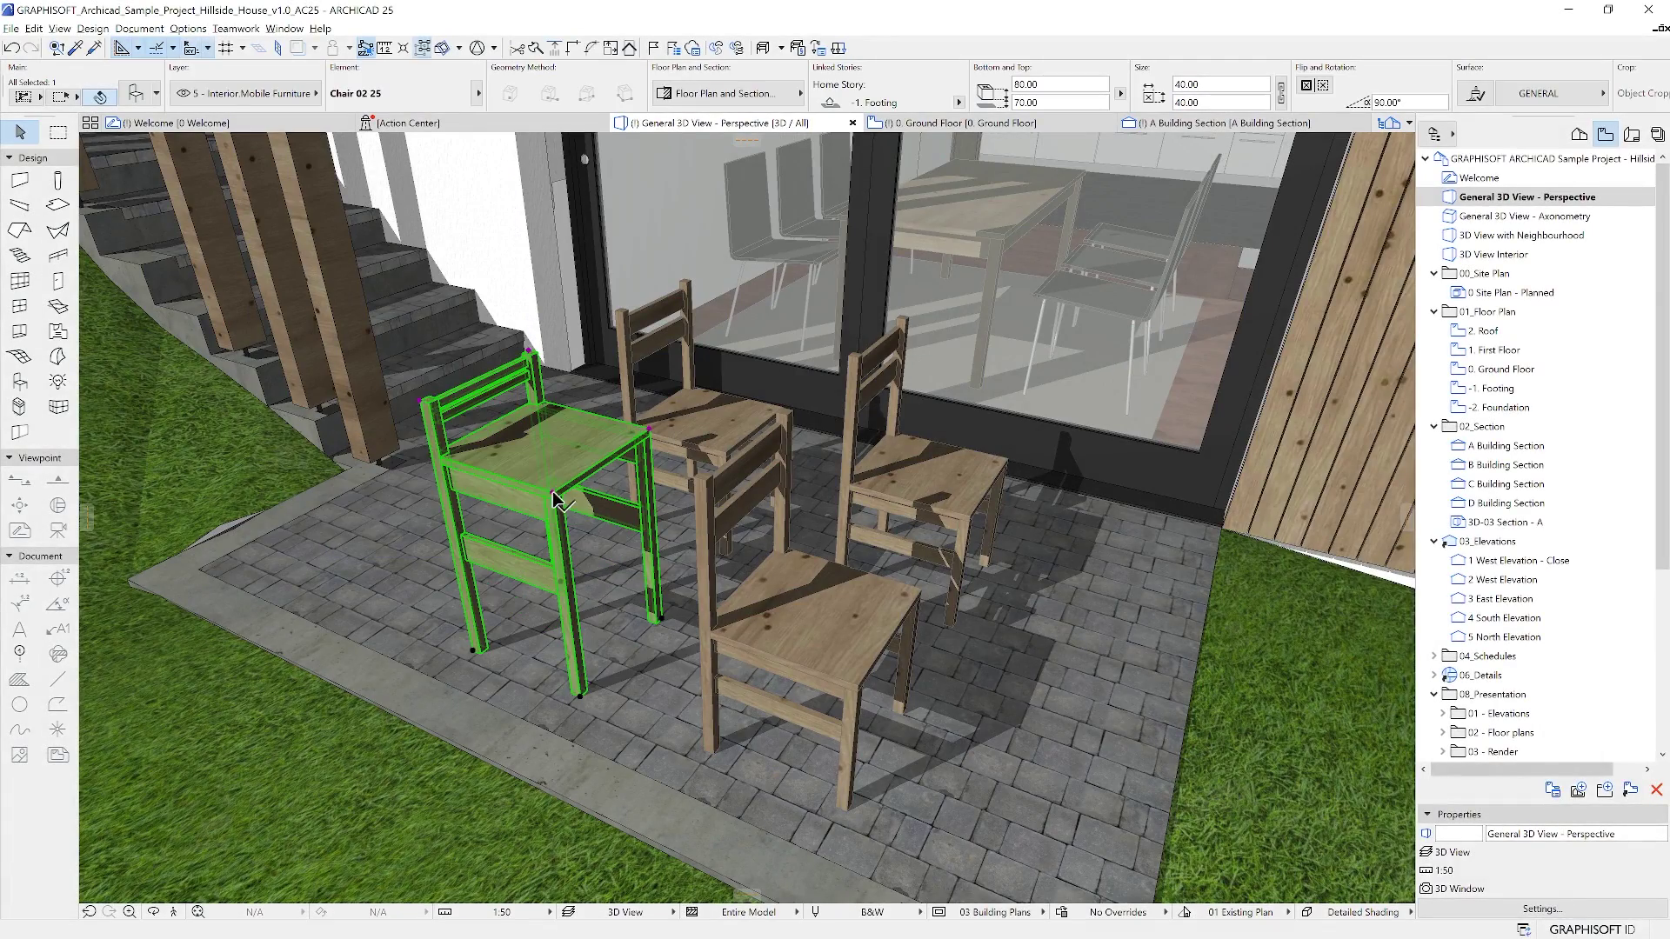
{"action": "left_click", "coordinate": [422, 401]}
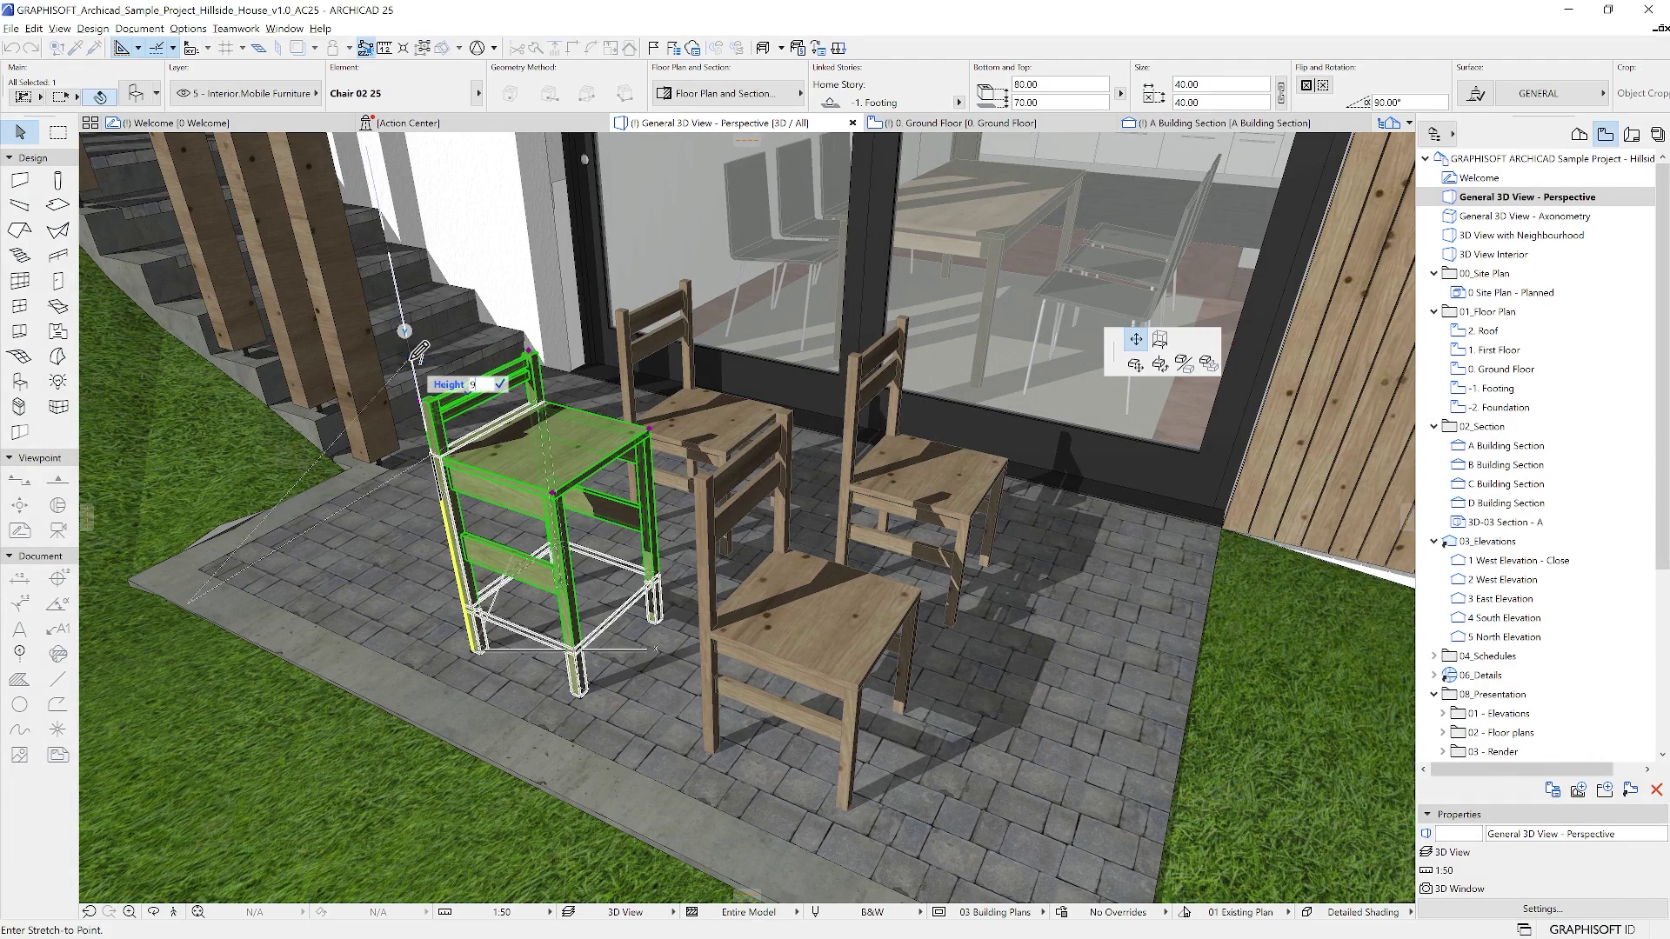
{"action": "left_click", "coordinate": [414, 359]}
{"action": "key", "text": "Escape"}
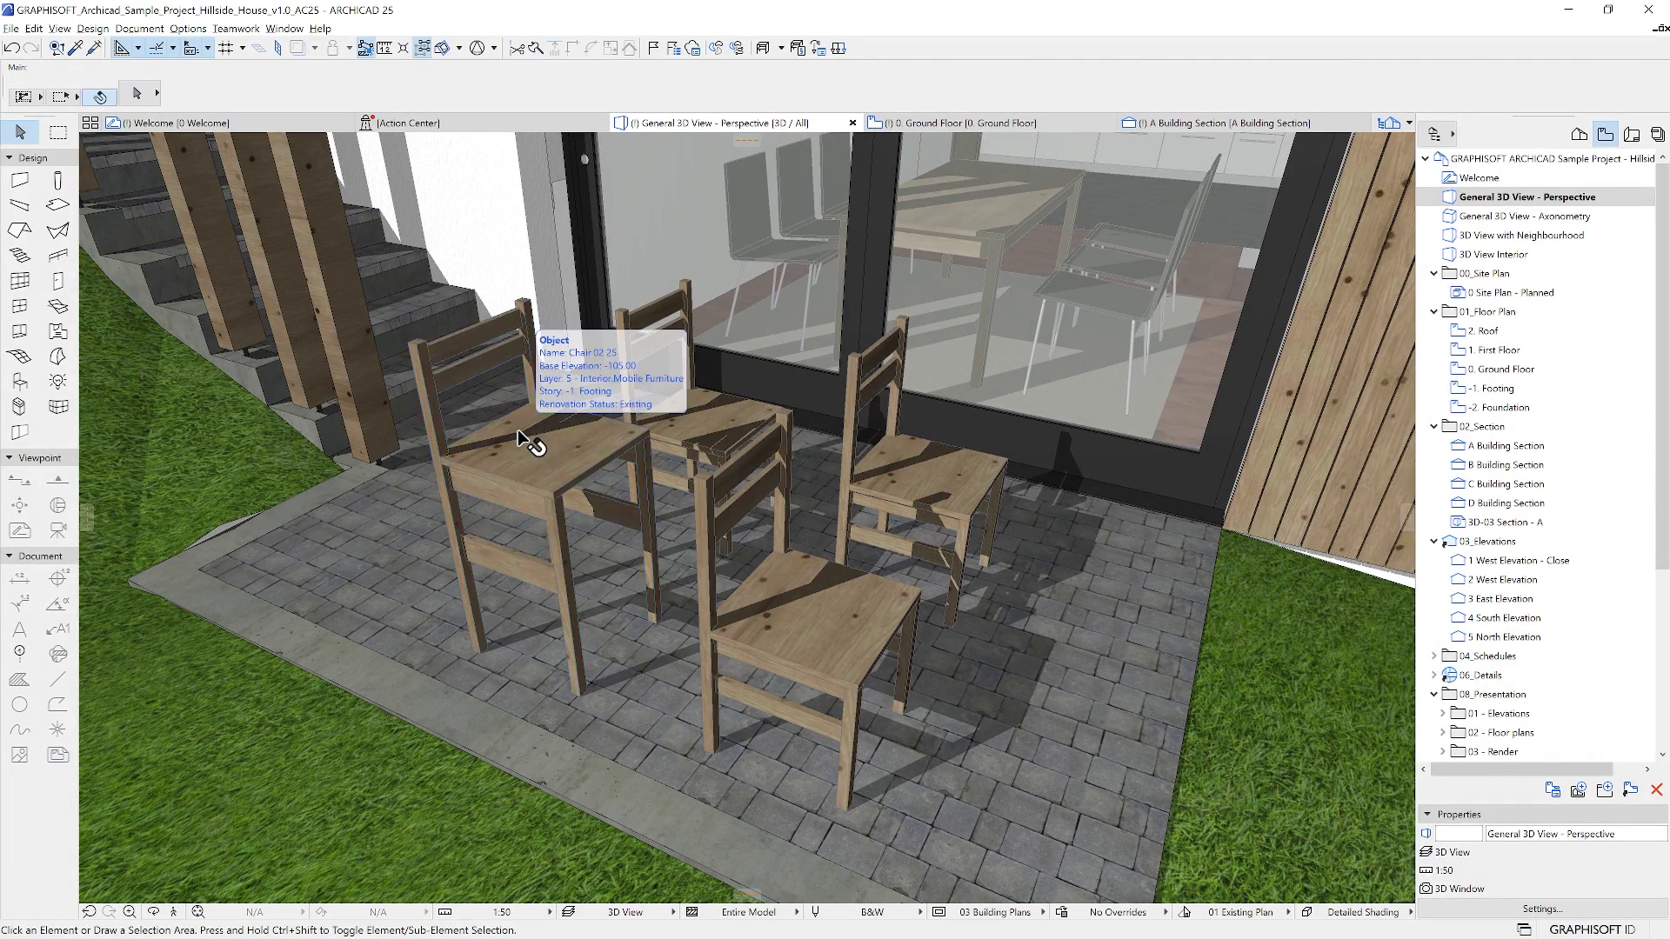
Step: Save the stretched chair's settings as a new favorite named BARSTOOL in the Furniture folder
{"action": "double_click", "coordinate": [519, 430]}
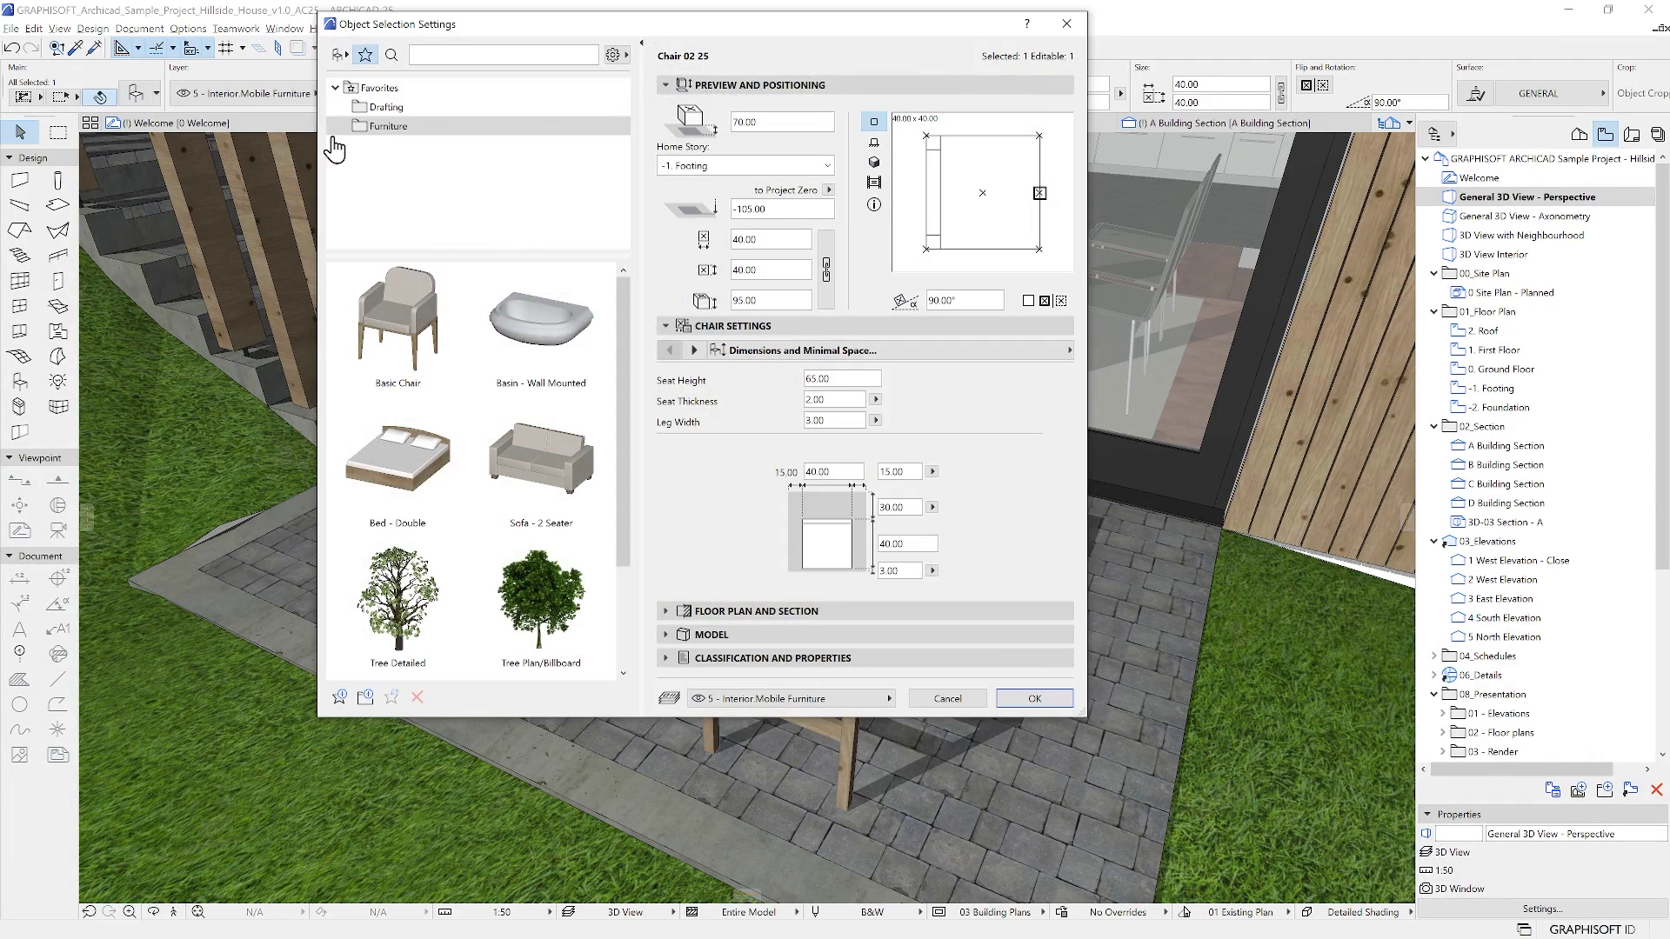
{"action": "left_click", "coordinate": [339, 698]}
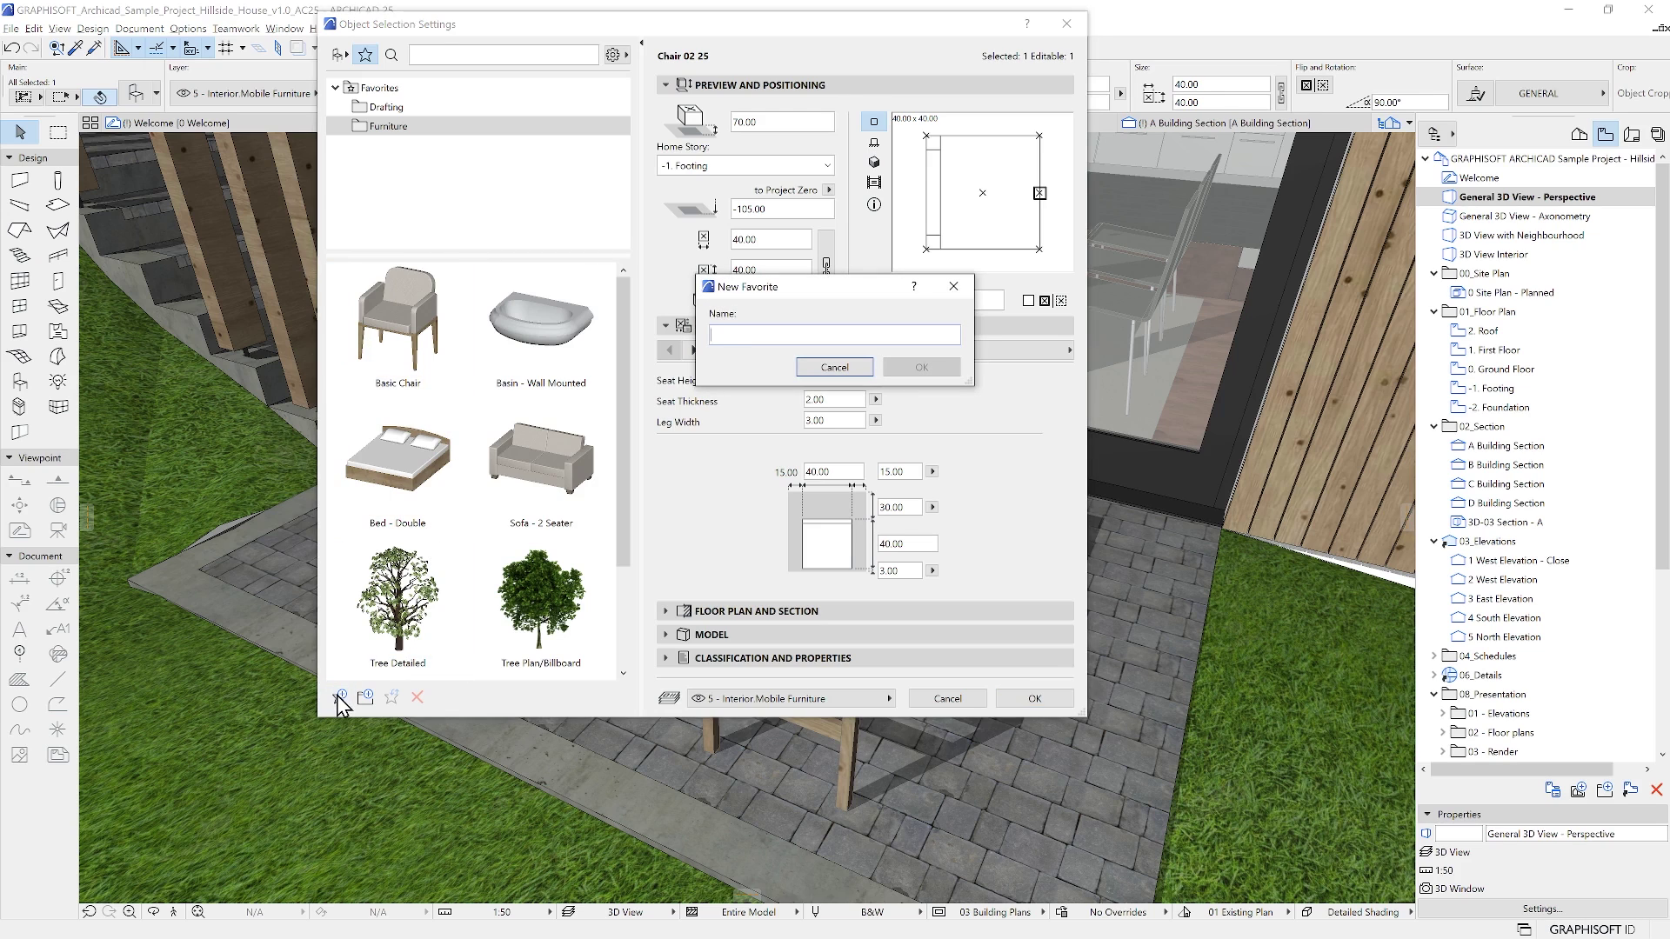
{"action": "type", "text": "BARSTOOL"}
{"action": "left_click", "coordinate": [921, 367]}
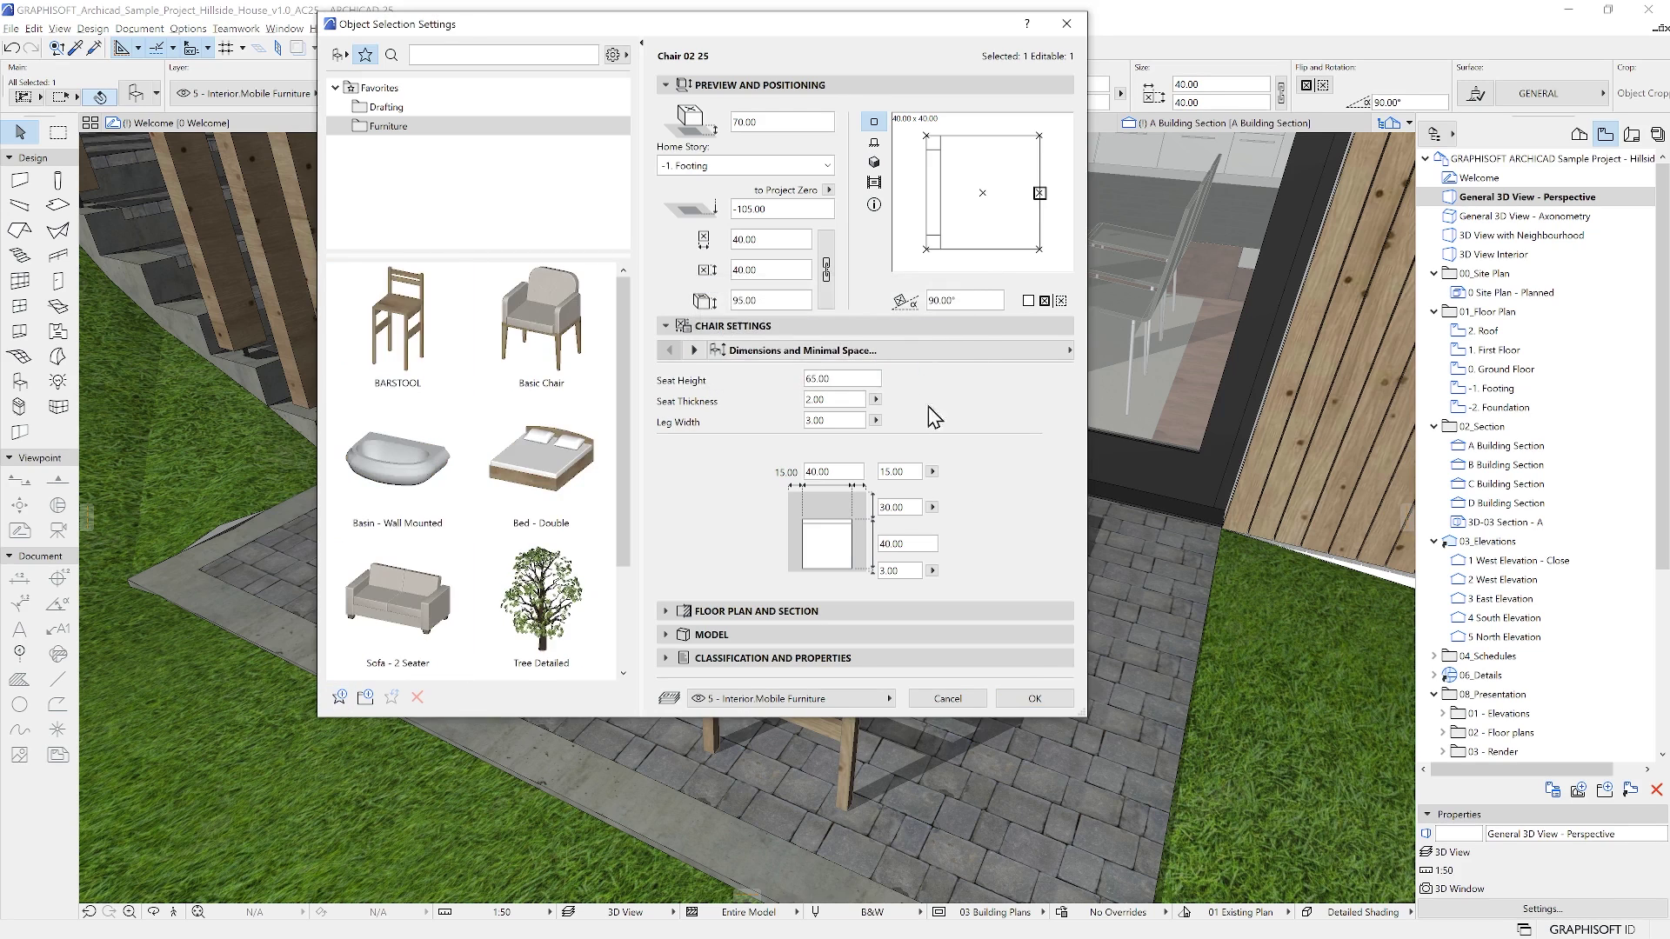
{"action": "left_click", "coordinate": [1033, 700]}
{"action": "key", "text": "Escape"}
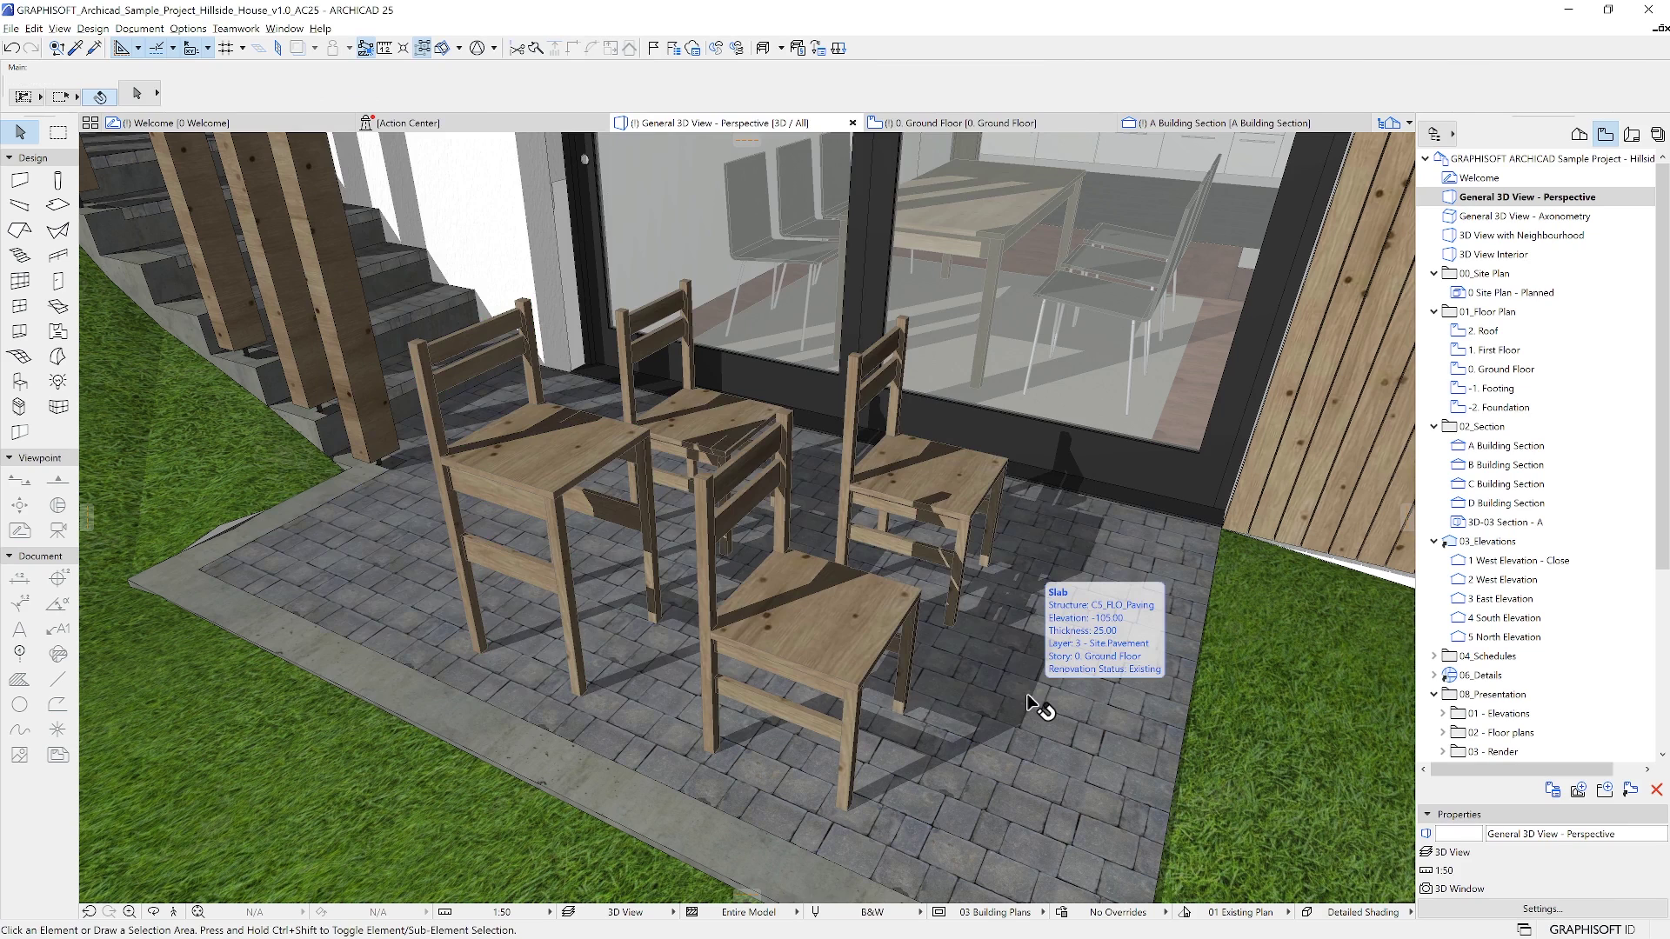
Step: Select all Chair 02 25 objects with Find & Select and apply the BARSTOOL favorite to them
{"action": "key", "text": "ctrl+f"}
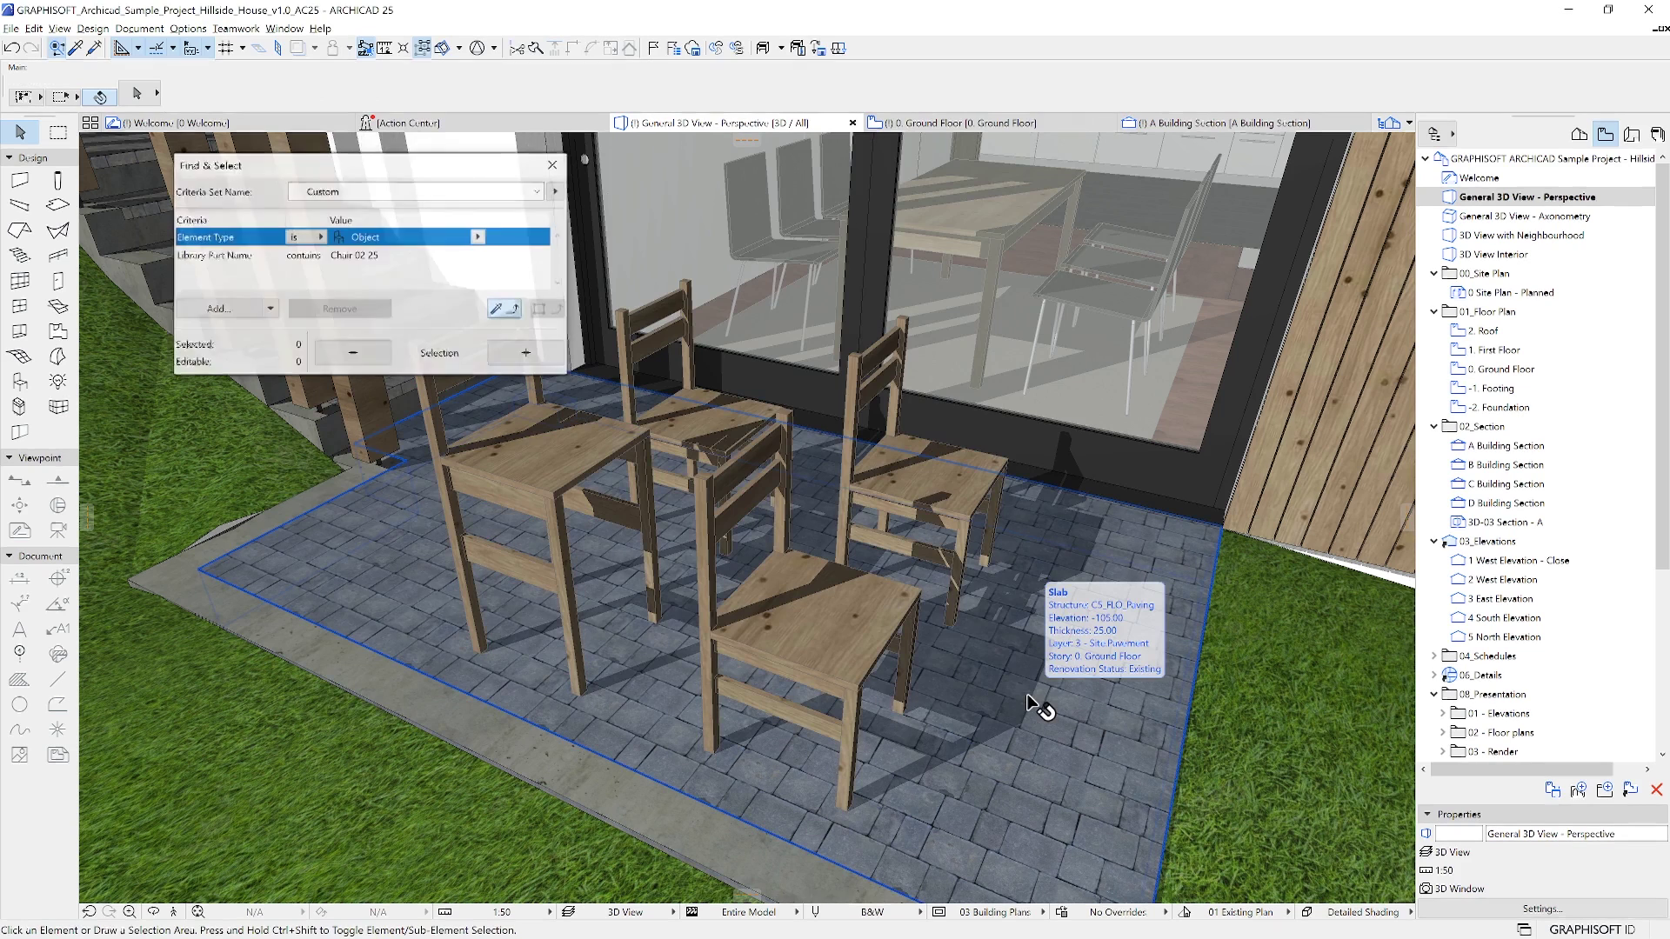
{"action": "left_click", "coordinate": [926, 490], "text": "alt"}
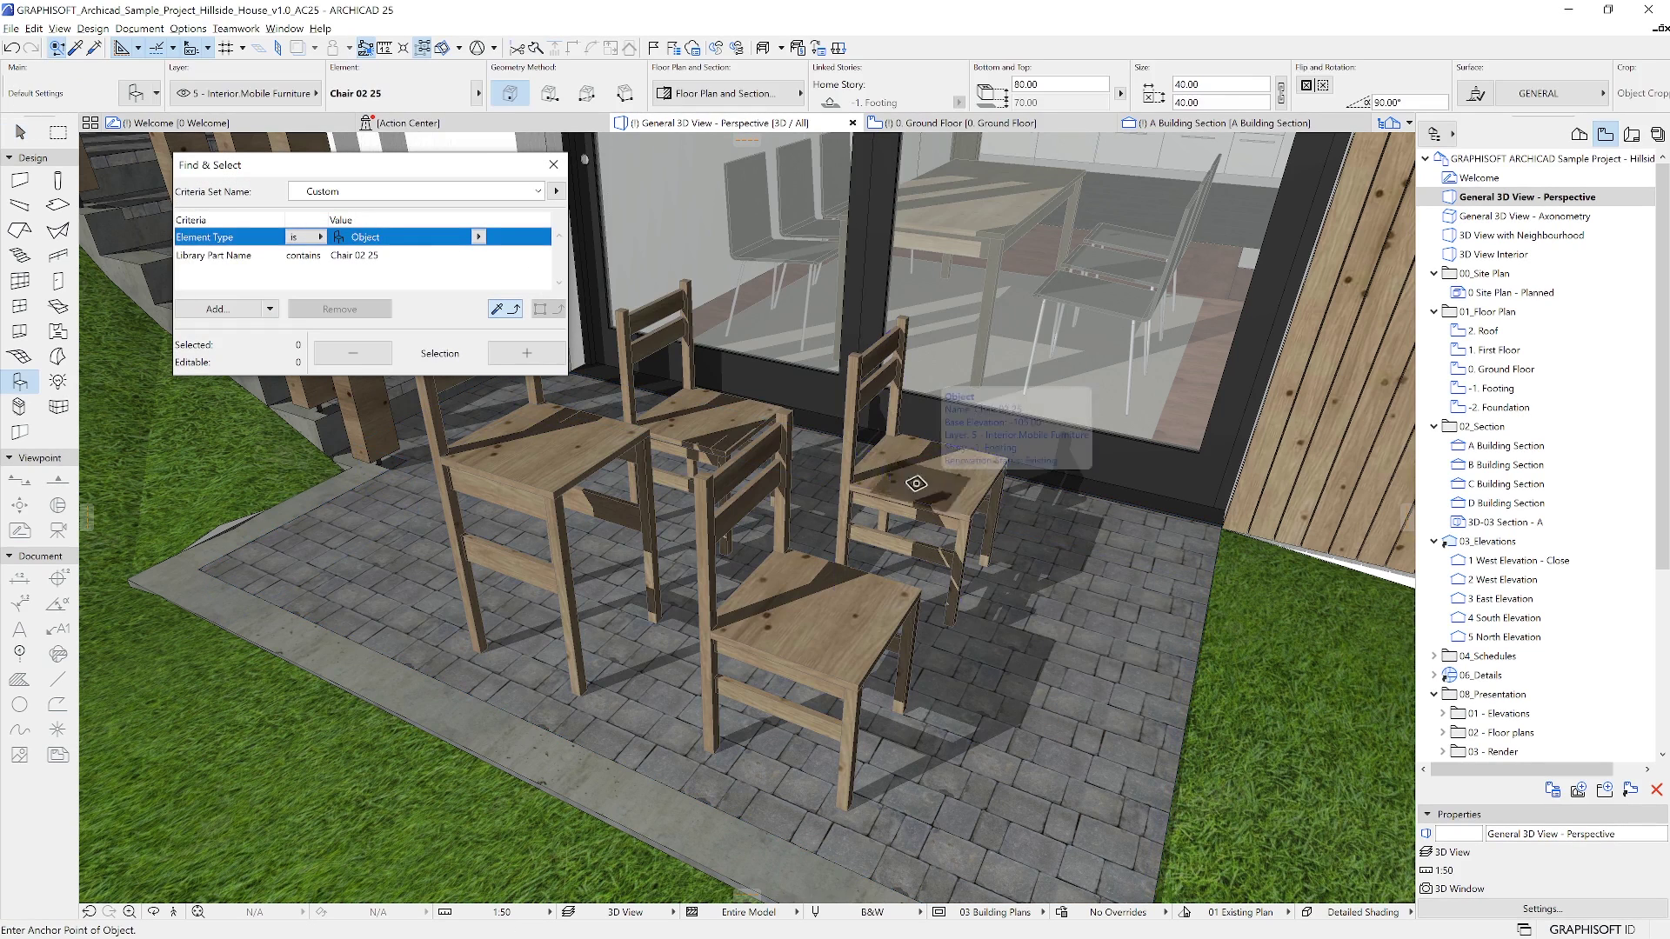
{"action": "left_click", "coordinate": [537, 357]}
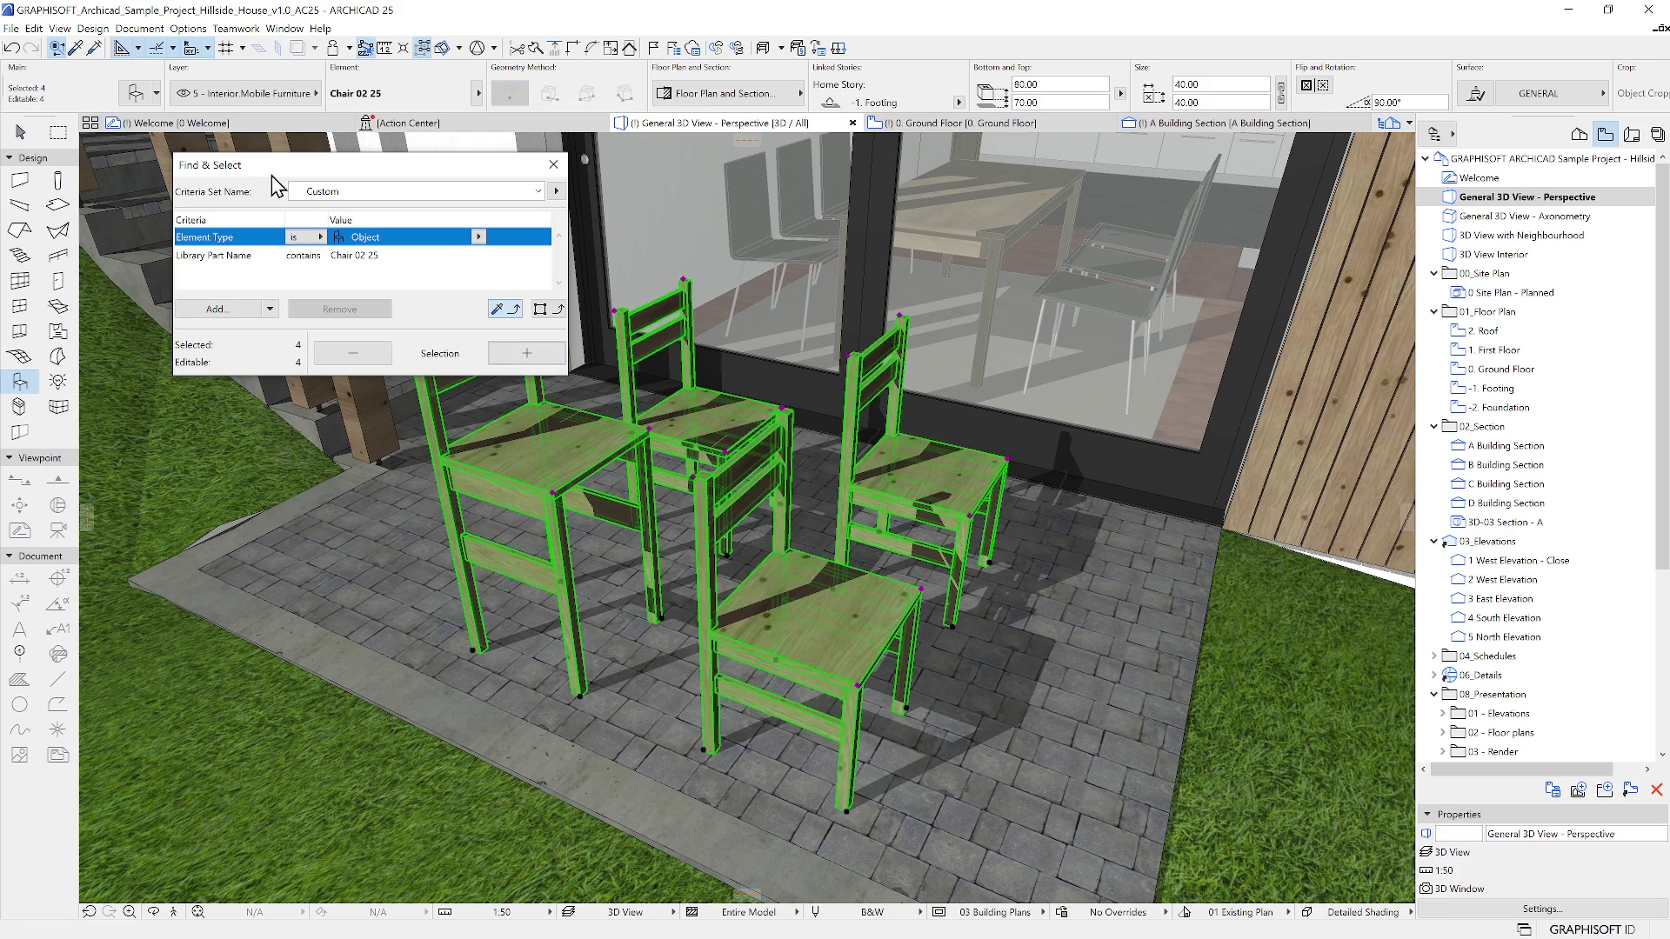
{"action": "left_click", "coordinate": [156, 93]}
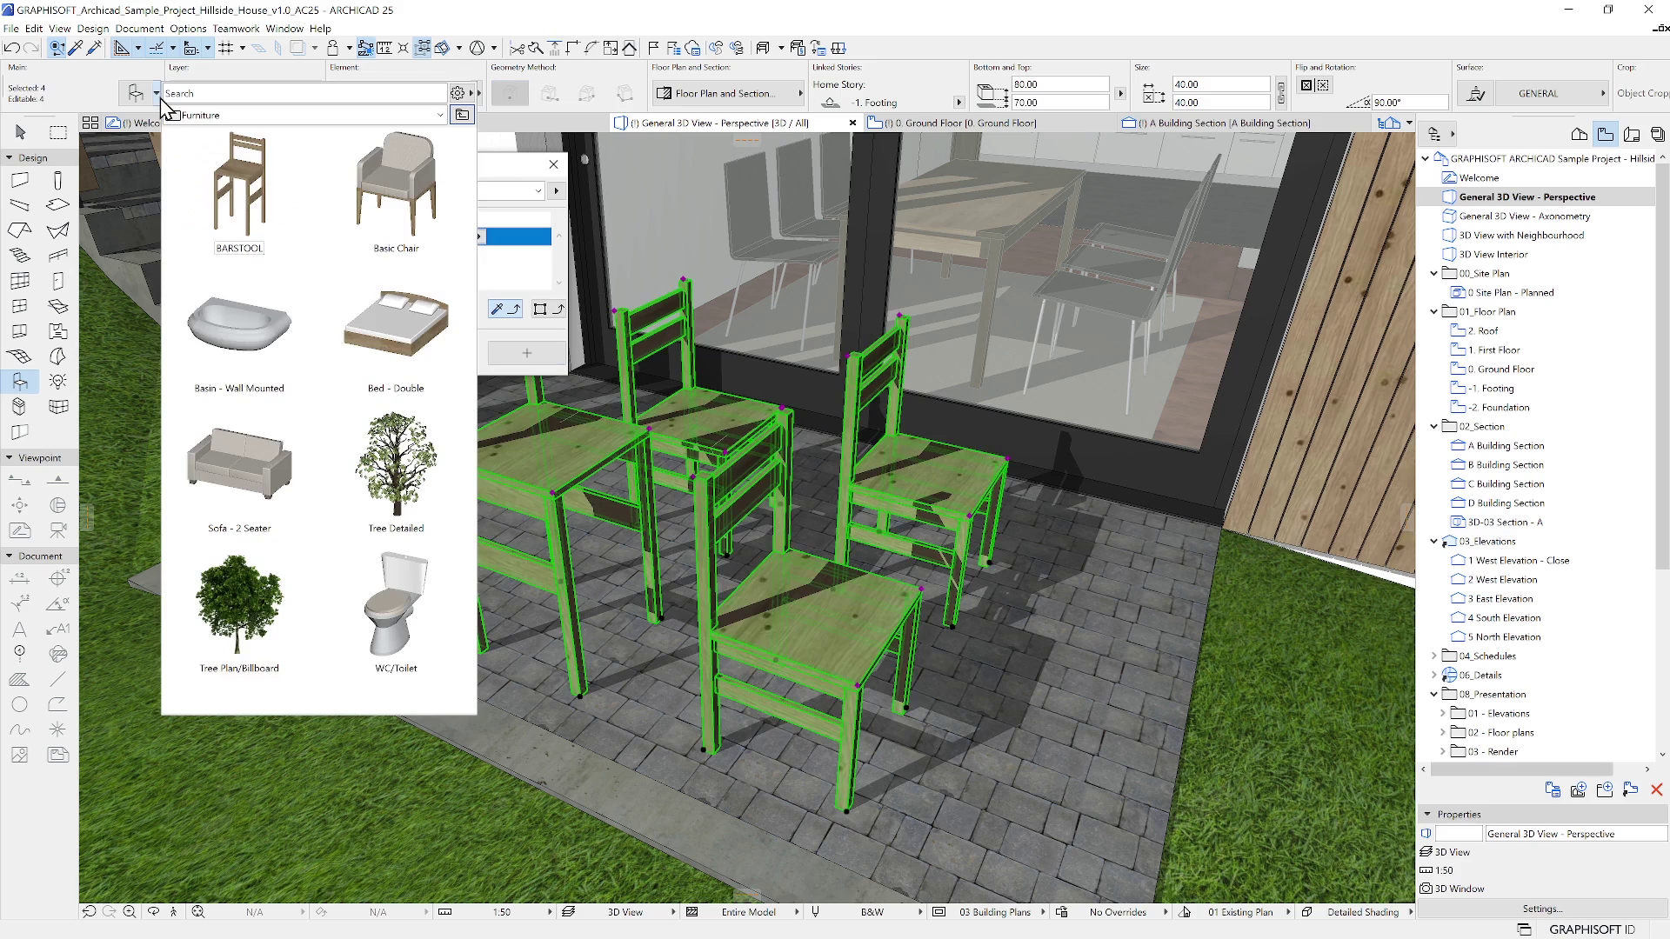
{"action": "left_click", "coordinate": [236, 196]}
{"action": "key", "text": "Escape"}
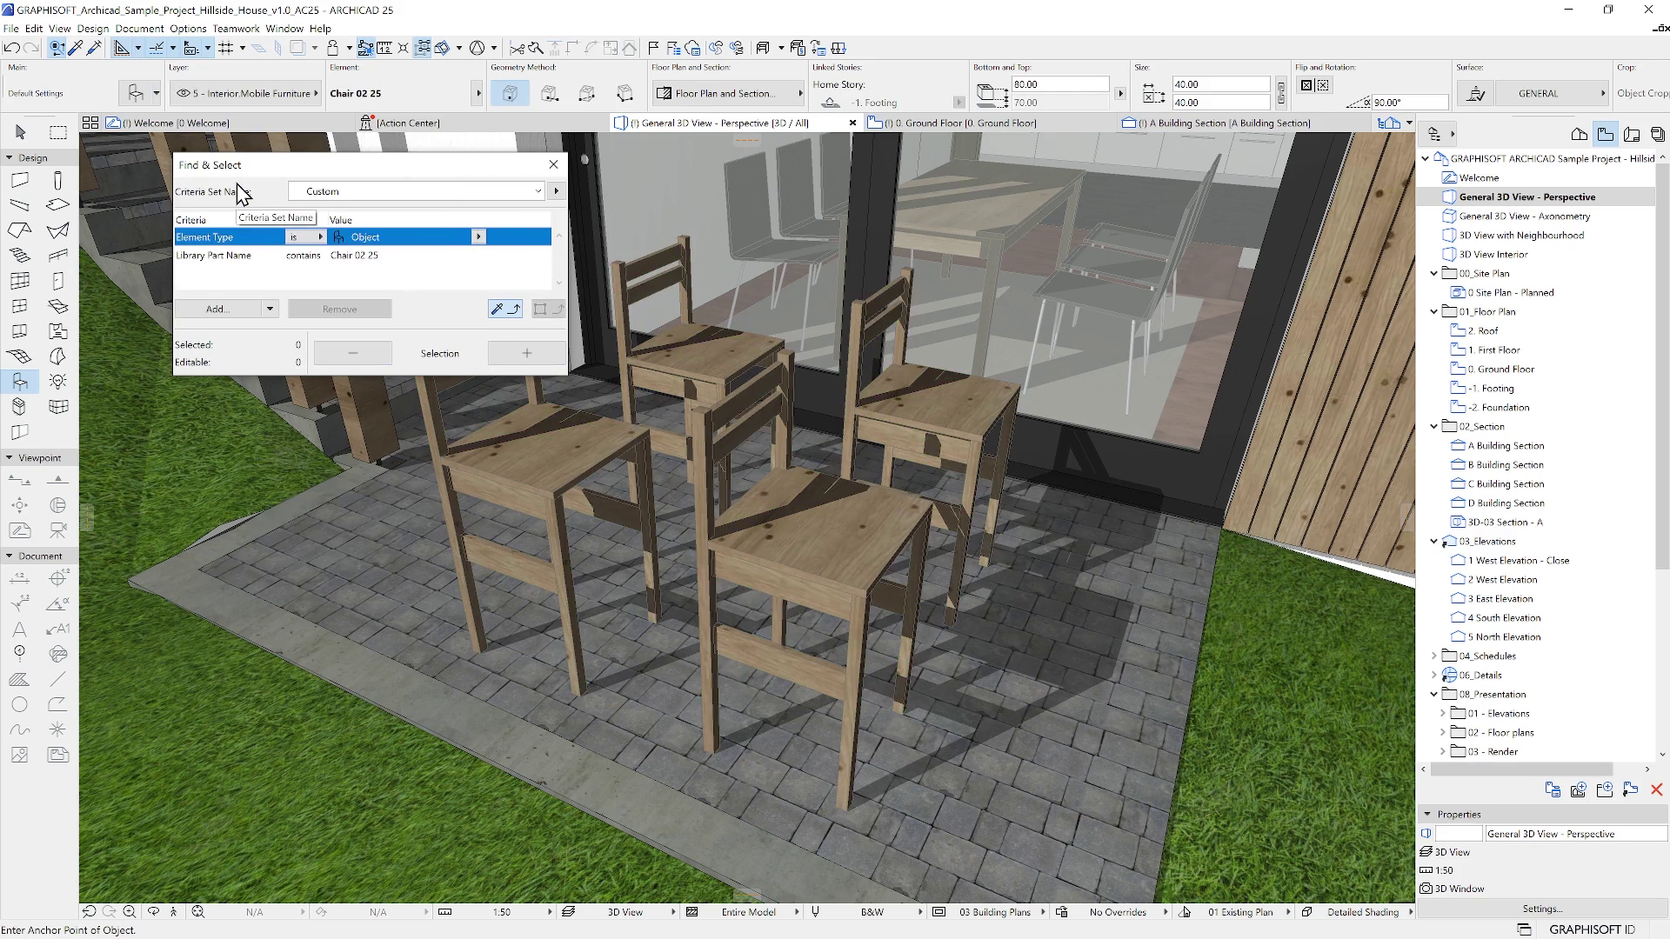
Step: Browse the linked ARCHICAD Library 25 for the Power Outlets 25 symbols under 2D Elements, Electric Symbols, from the object default settings
{"action": "left_click", "coordinate": [133, 94]}
{"action": "left_click", "coordinate": [339, 53]}
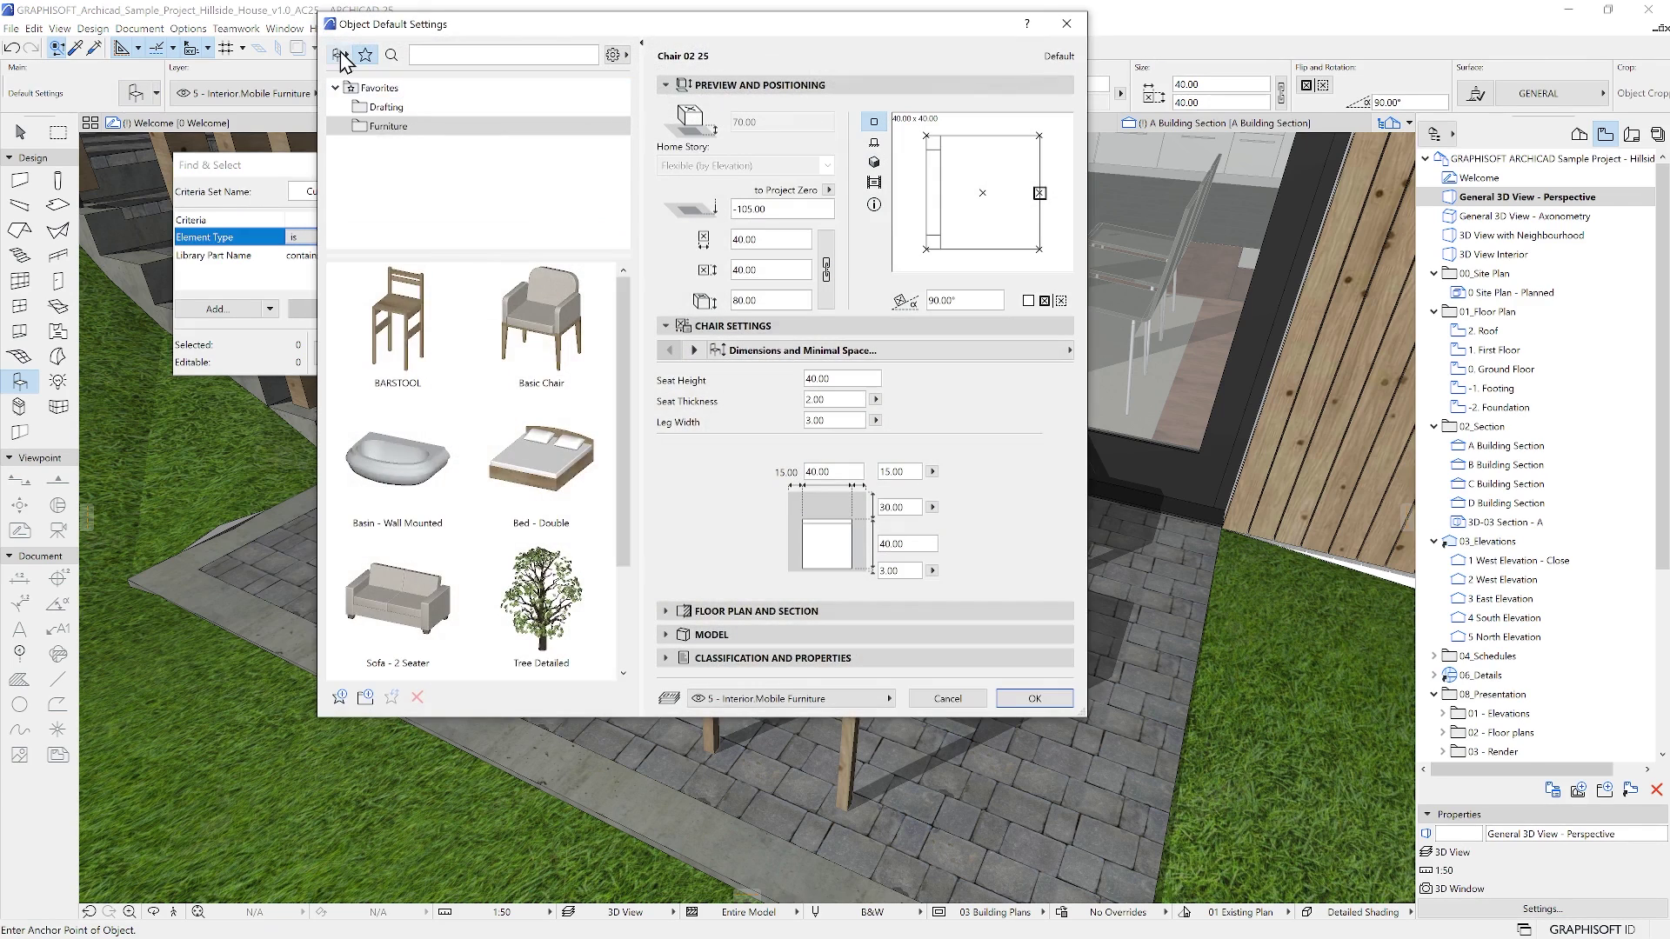
{"action": "left_click", "coordinate": [360, 88]}
{"action": "left_click_drag", "start_coordinate": [473, 254], "coordinate": [477, 397]}
{"action": "left_click", "coordinate": [361, 260]}
{"action": "left_click", "coordinate": [404, 281]}
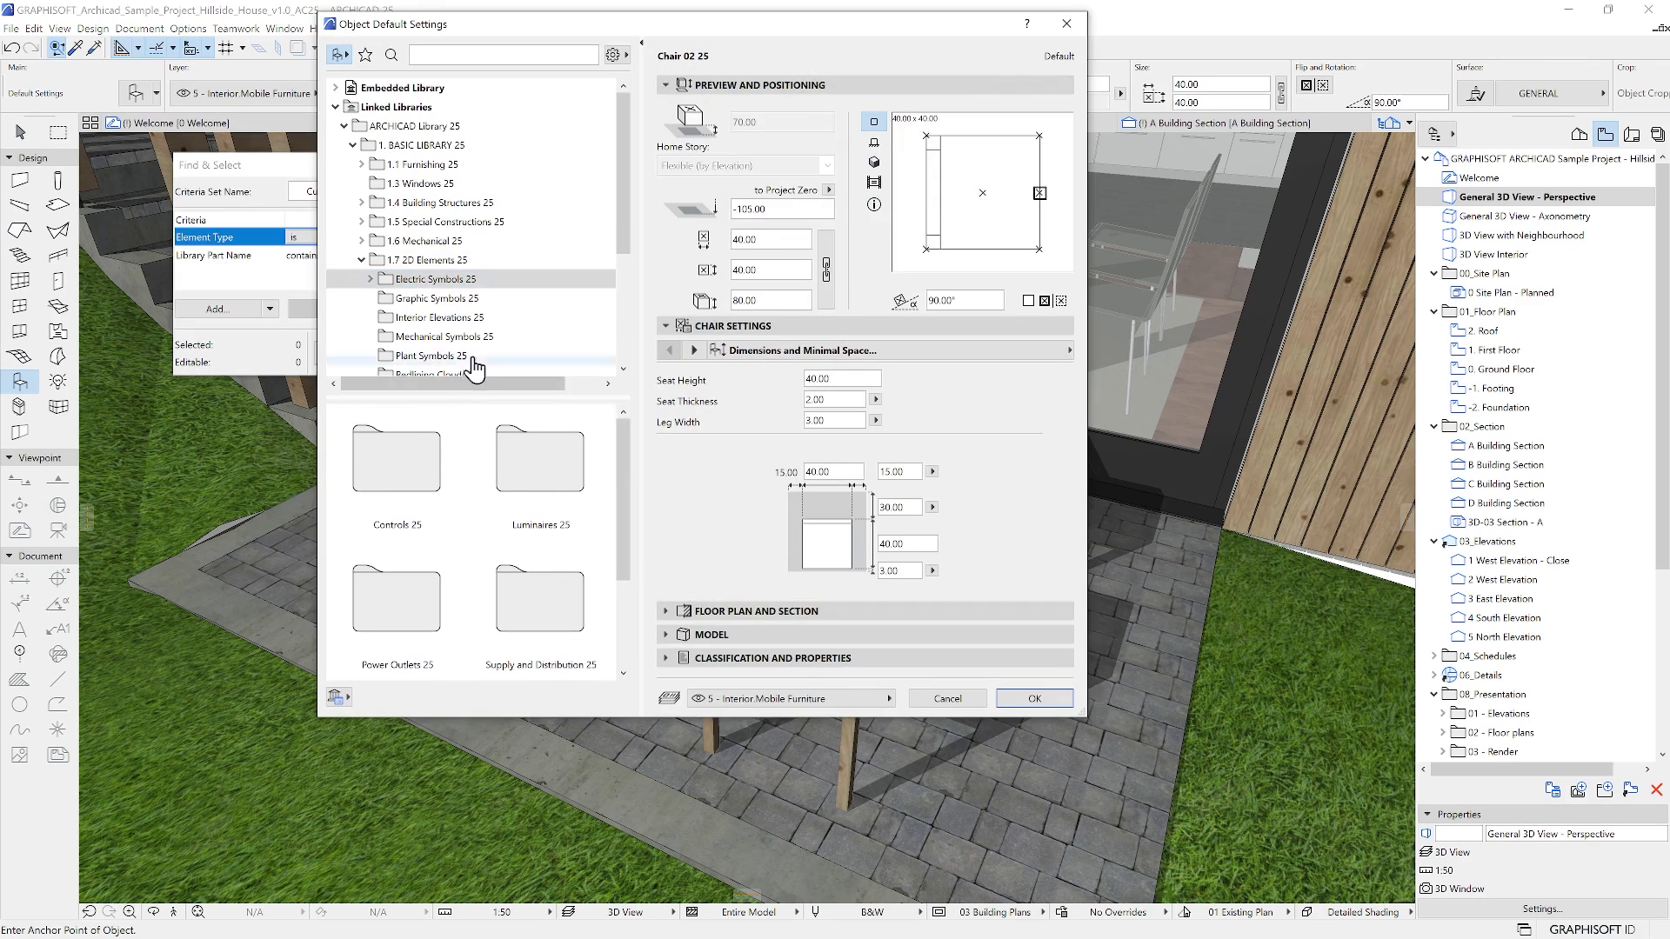
{"action": "left_click", "coordinate": [435, 298]}
{"action": "left_click_drag", "start_coordinate": [627, 445], "coordinate": [624, 622]}
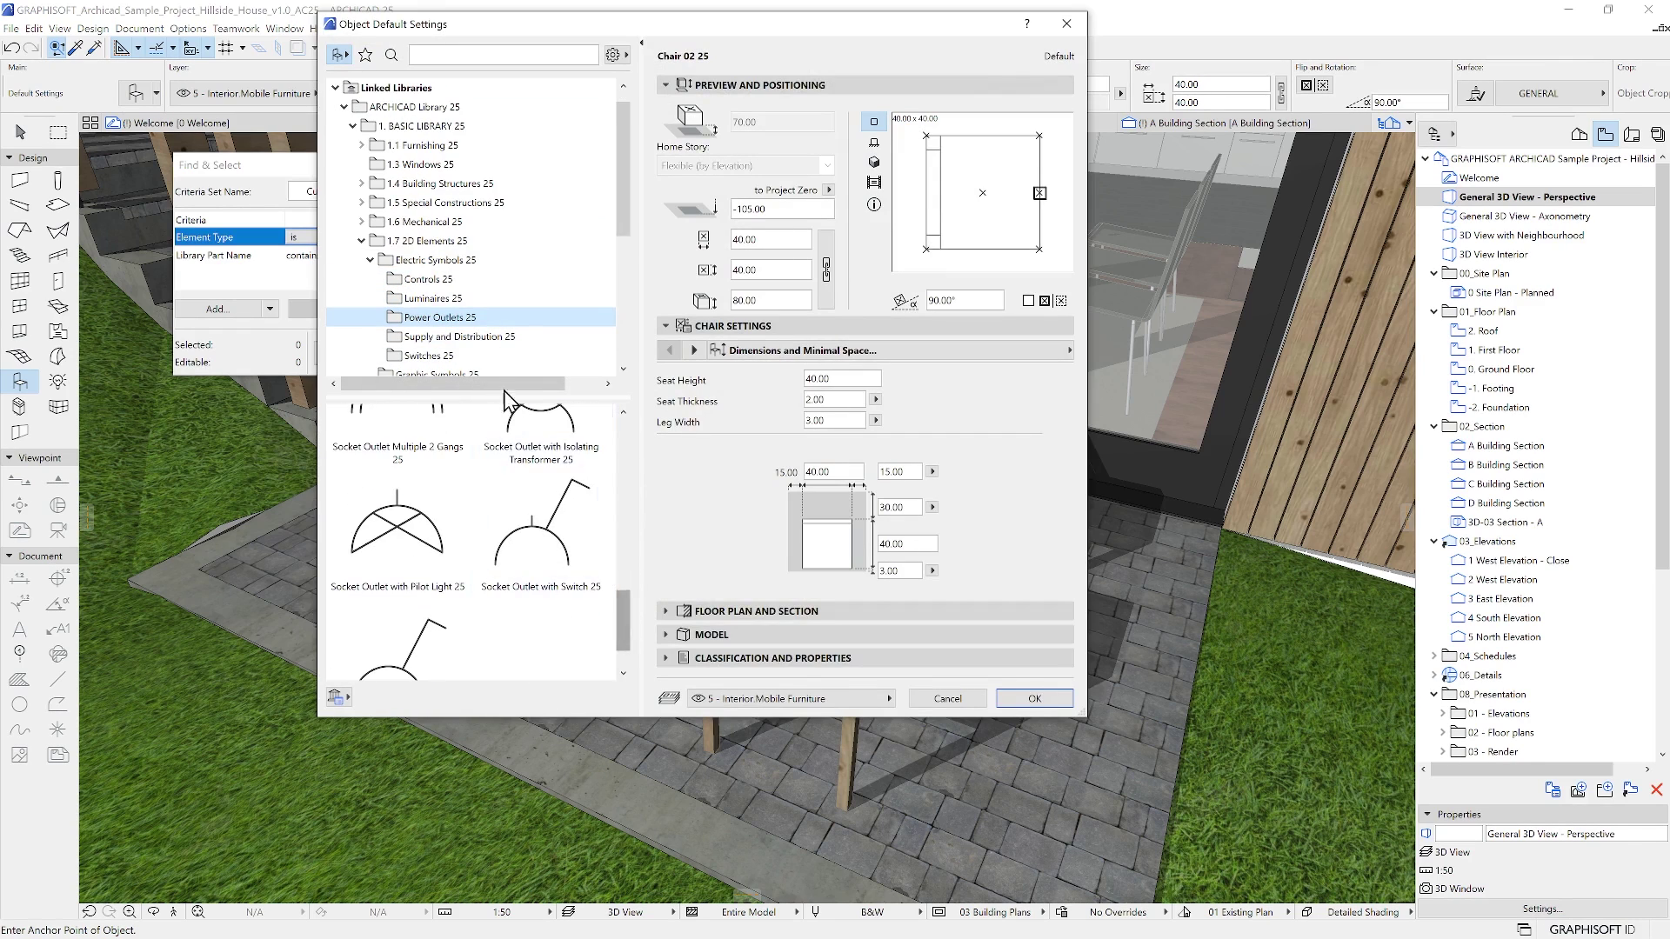
{"action": "left_click", "coordinate": [478, 339]}
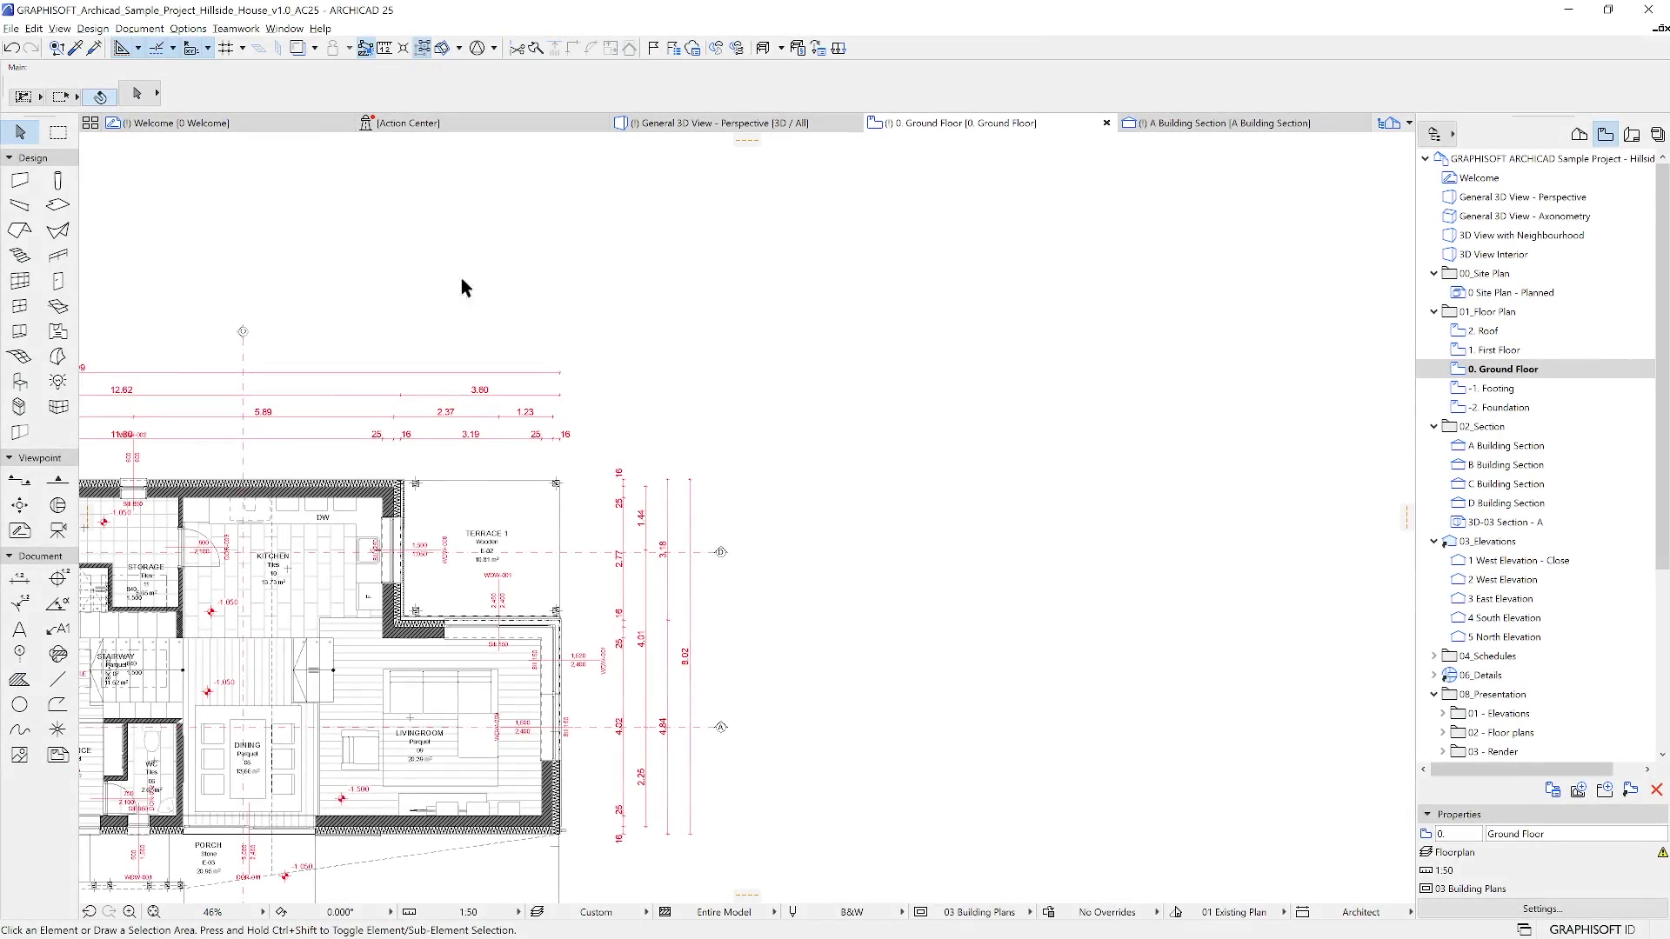
Step: Draw a chain of three connected walls on the 0 - NEW WALLS layer in the empty area beyond Terrace 1
{"action": "left_click", "coordinate": [18, 181]}
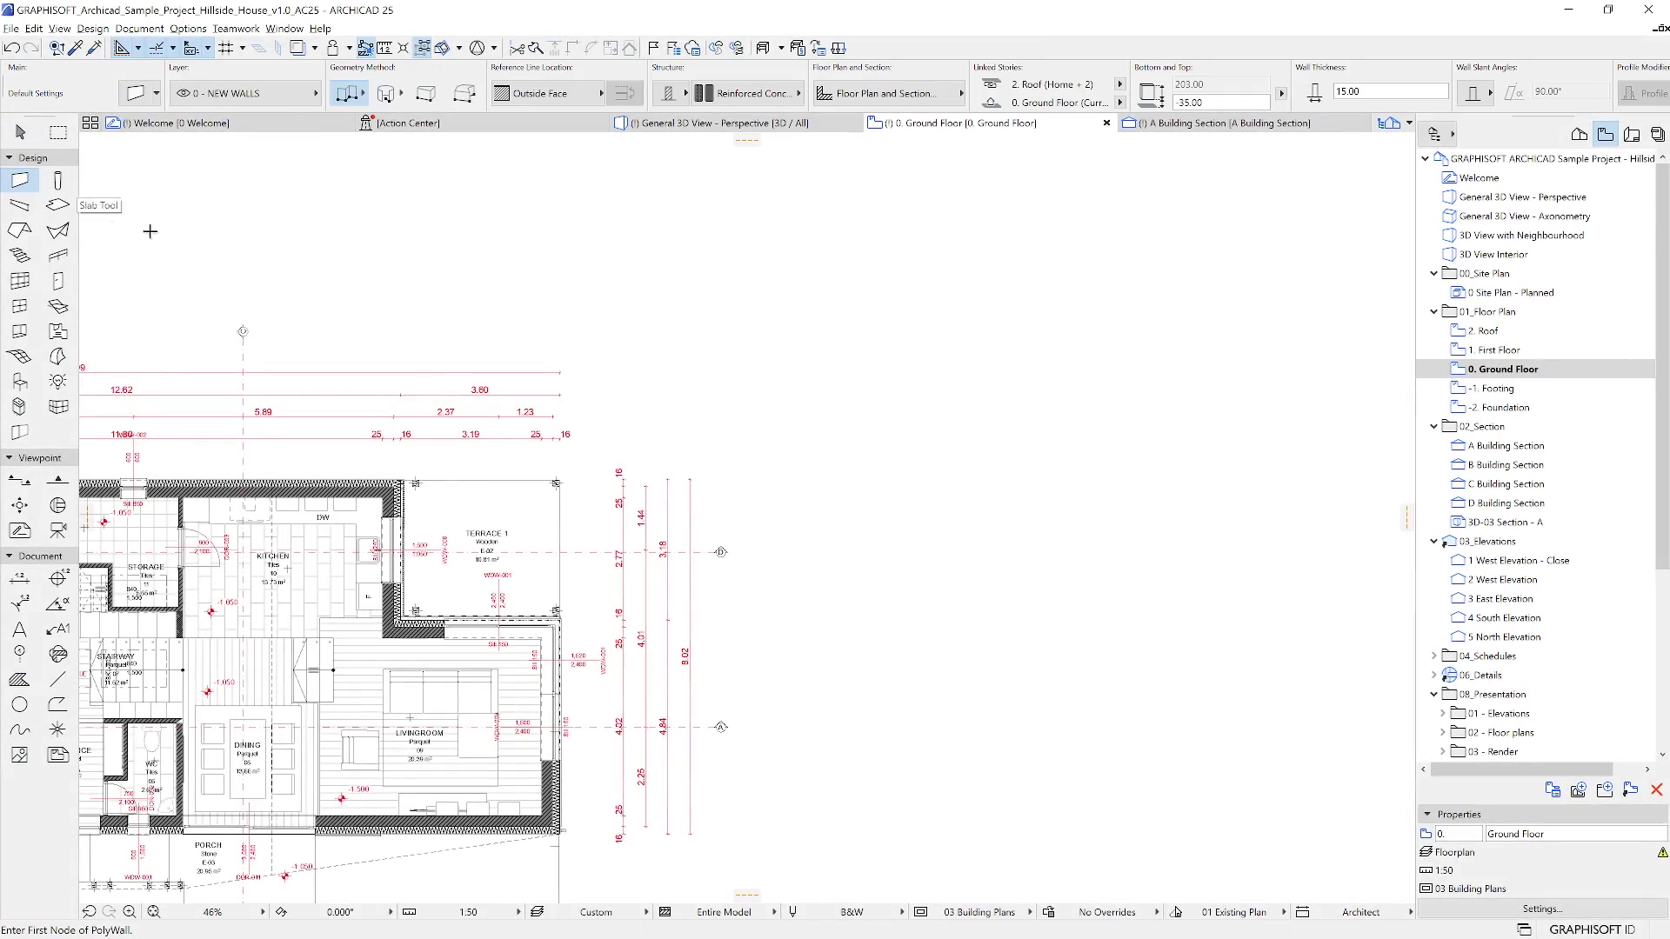
{"action": "left_click", "coordinate": [269, 93]}
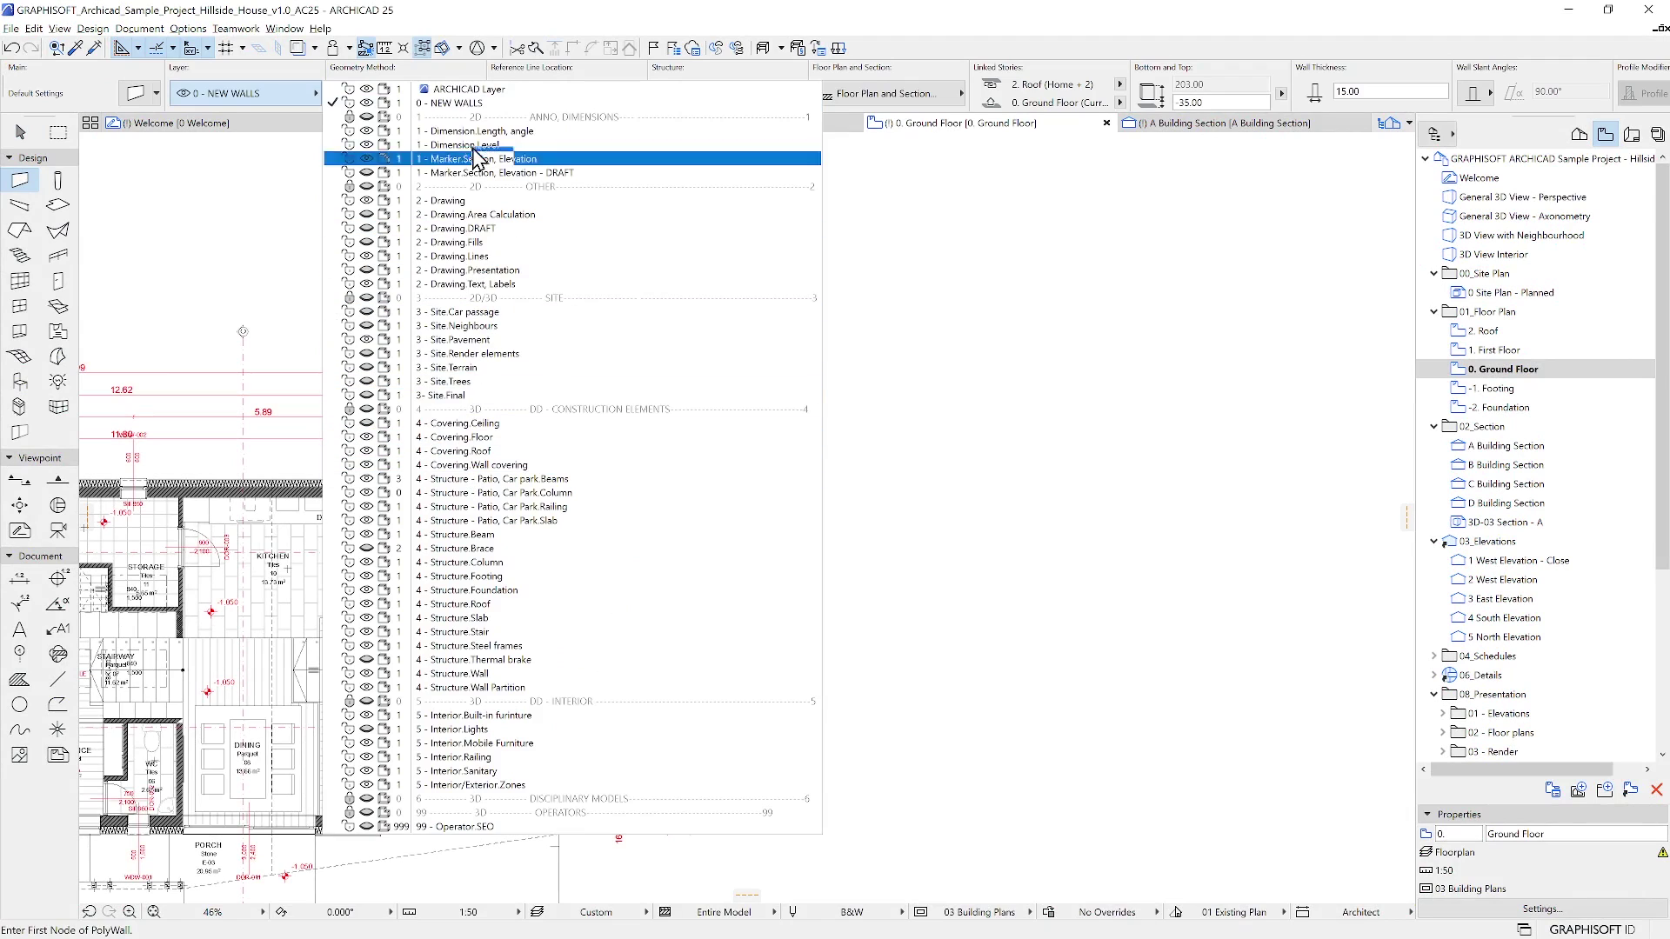
{"action": "left_click", "coordinate": [471, 103]}
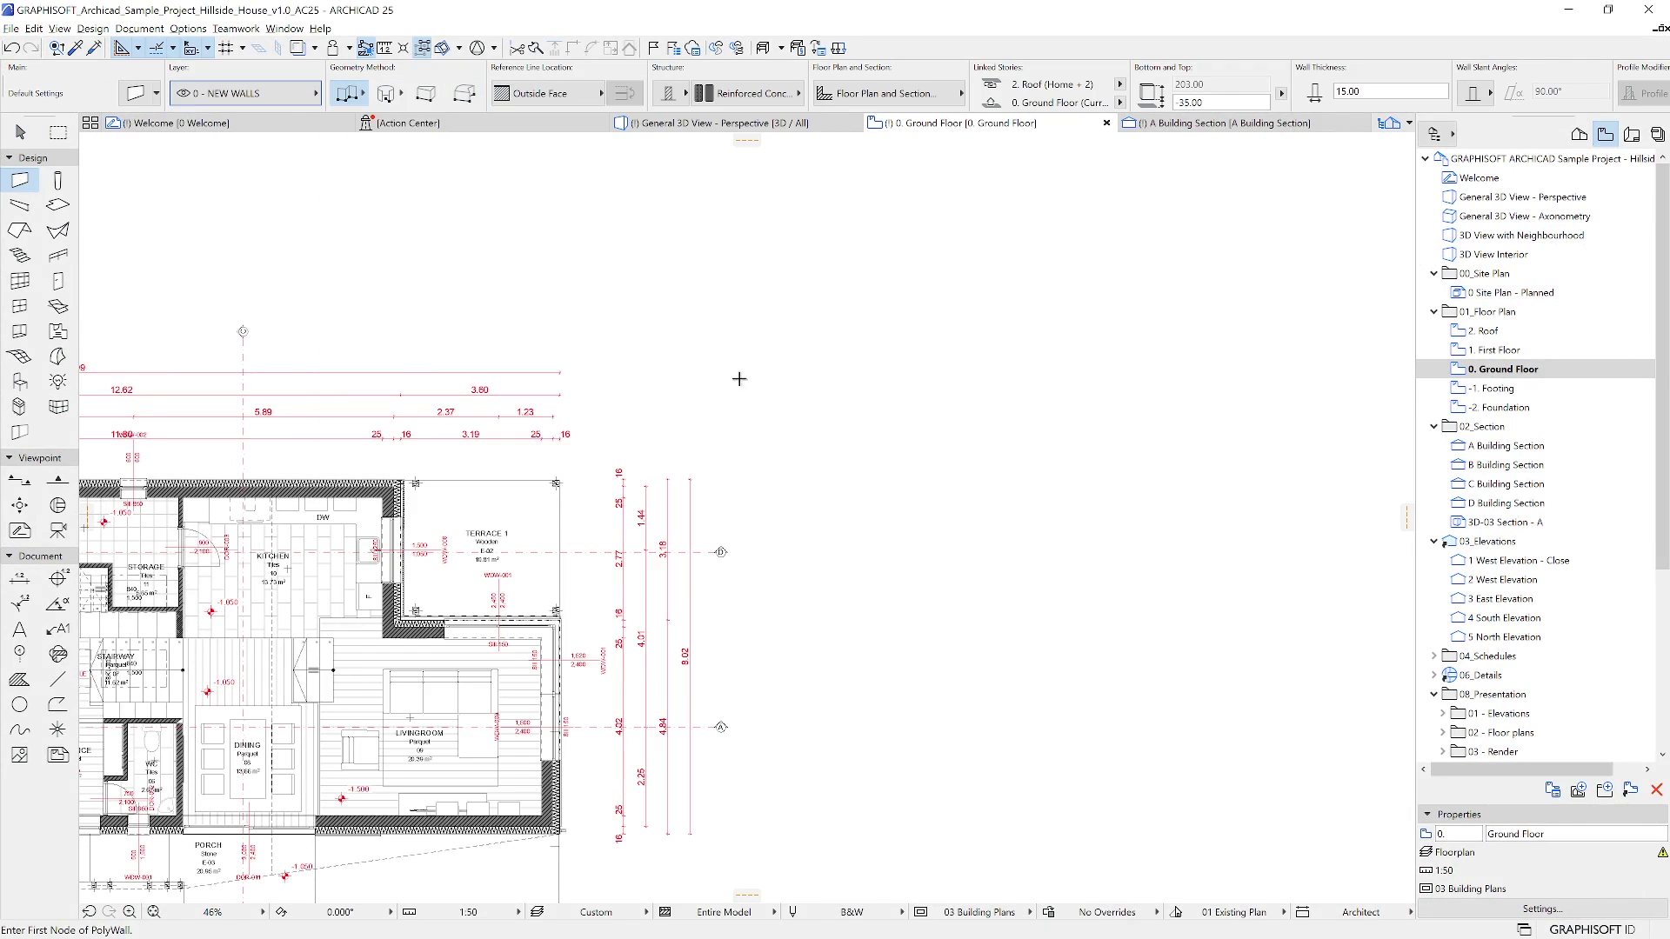
{"action": "left_click", "coordinate": [813, 367]}
{"action": "left_click", "coordinate": [891, 452]}
{"action": "left_click", "coordinate": [983, 346]}
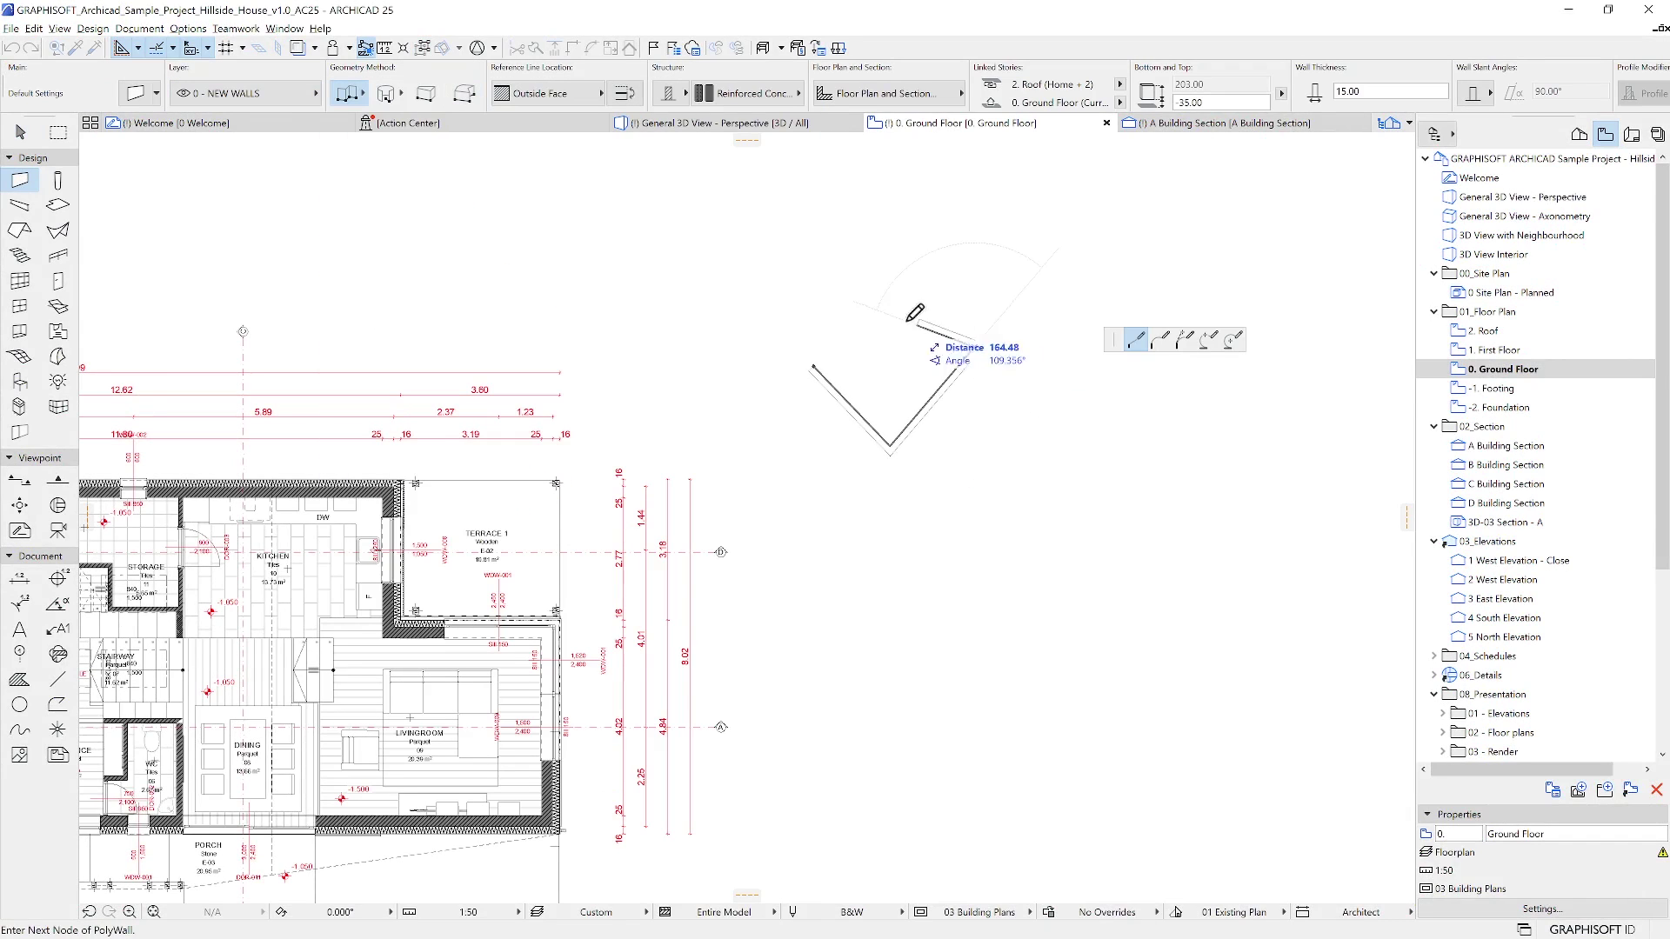
{"action": "double_click", "coordinate": [882, 302]}
{"action": "scroll", "coordinate": [861, 320], "scroll_direction": "up", "scroll_amount": 5}
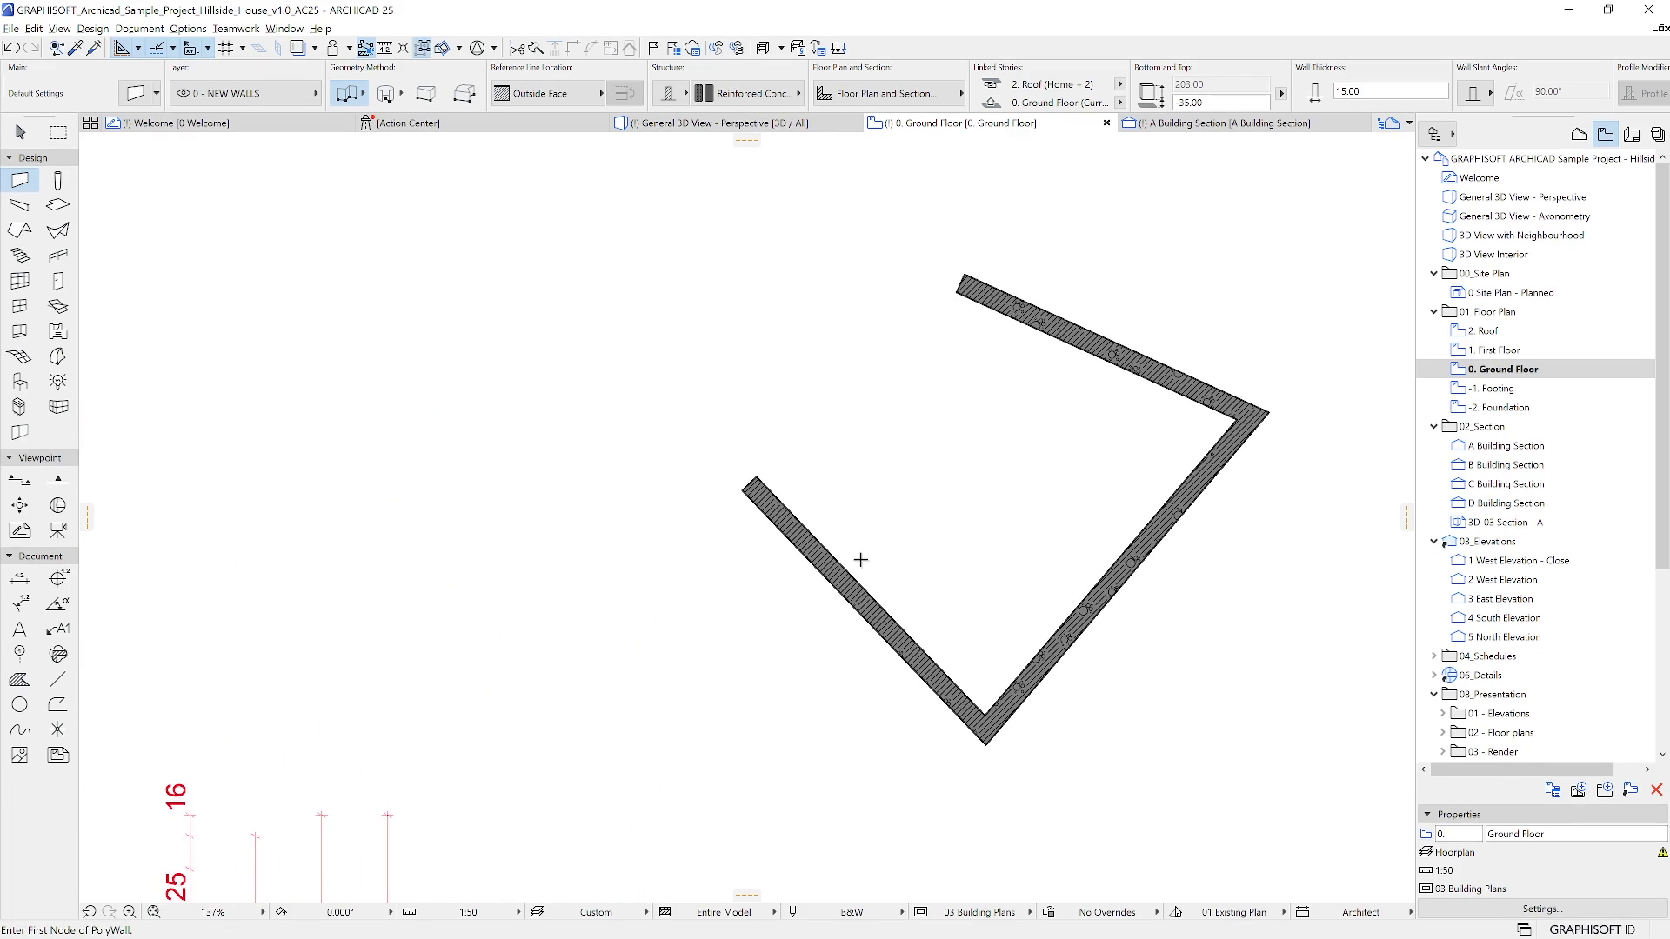
Step: Hide the 0 - NEW WALLS layer in the layer settings
{"action": "left_click", "coordinate": [537, 911]}
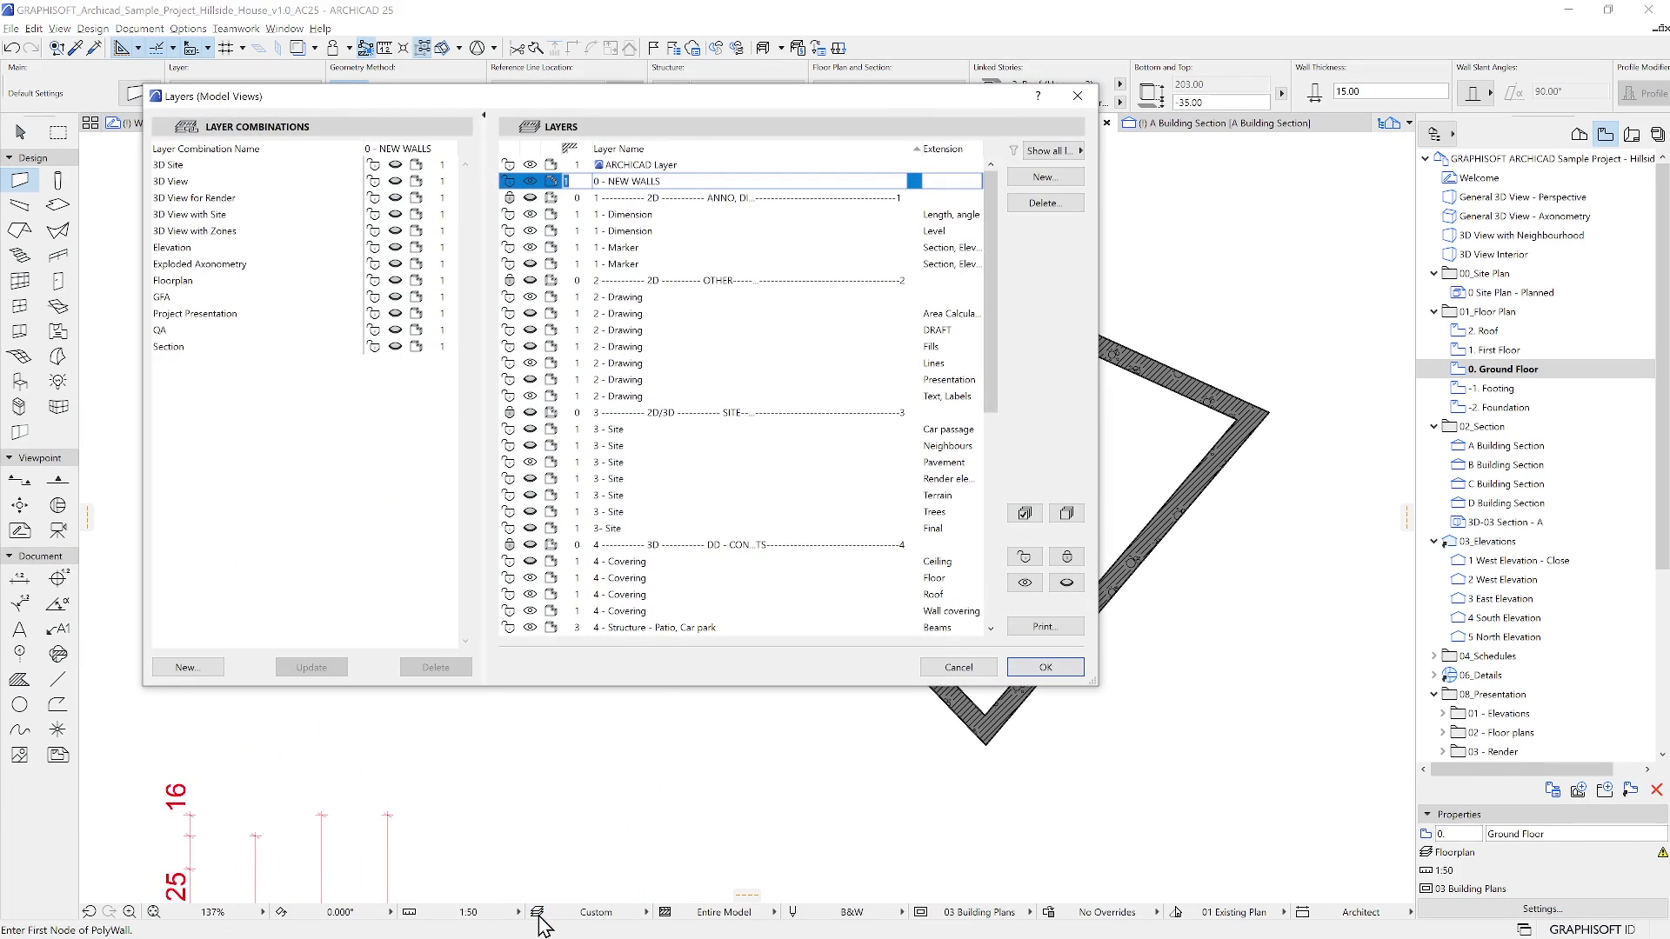
{"action": "left_click", "coordinate": [530, 181]}
{"action": "left_click", "coordinate": [1060, 667]}
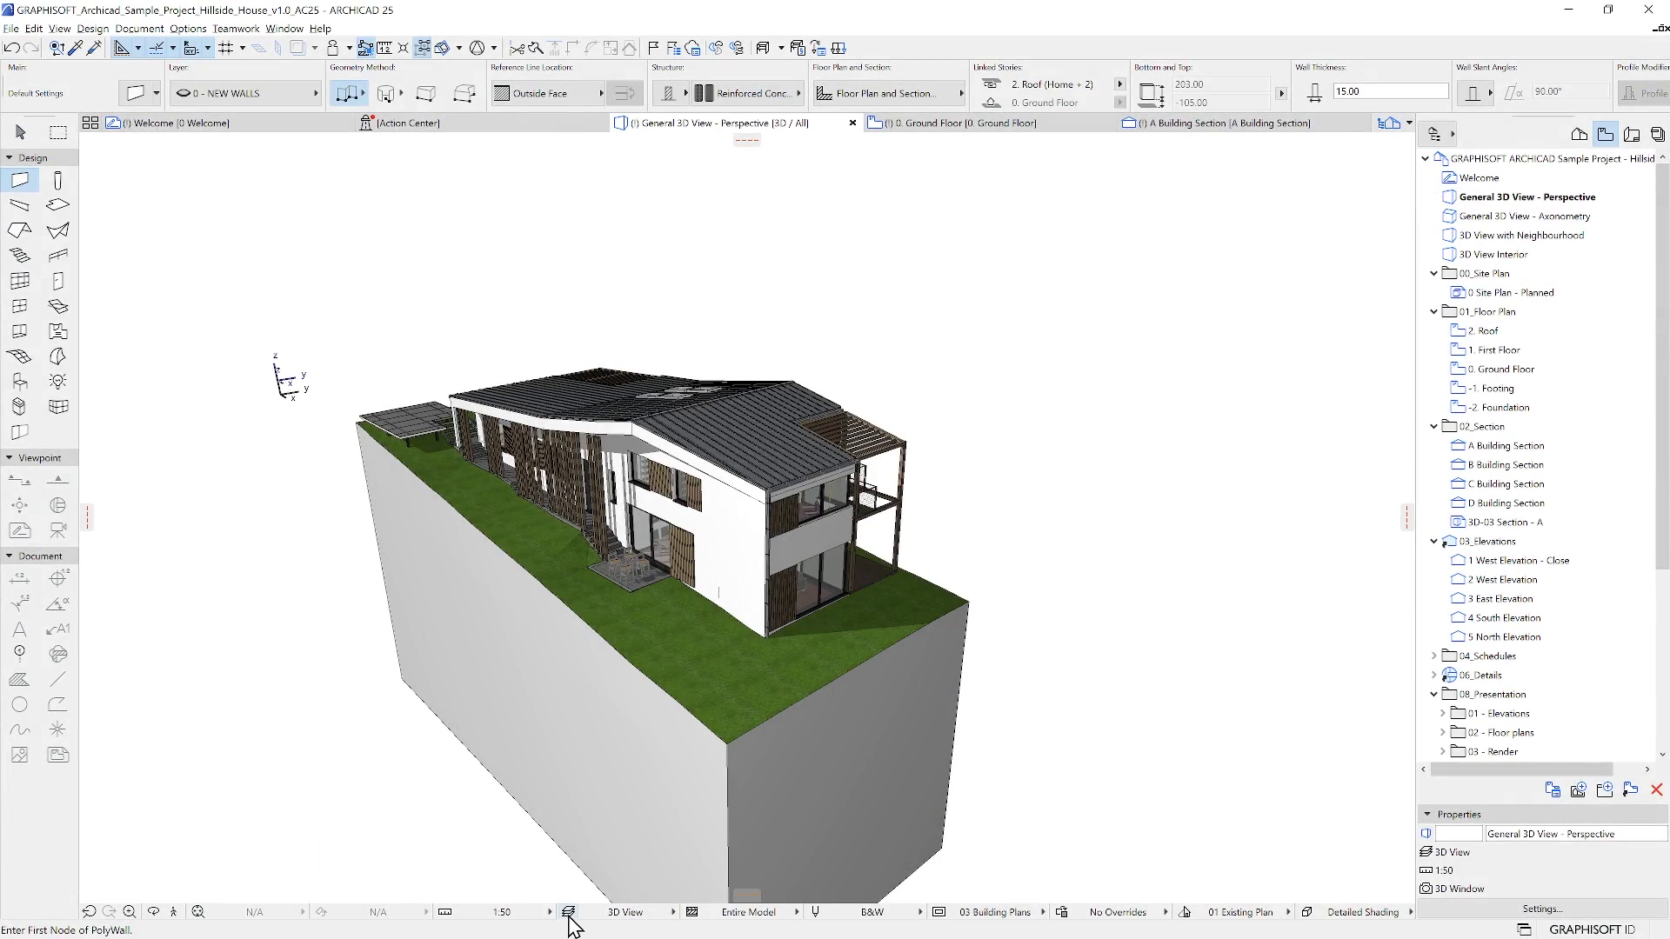
Step: Apply the 3D View with Site layer combination to the perspective 3D view
{"action": "left_click", "coordinate": [568, 911]}
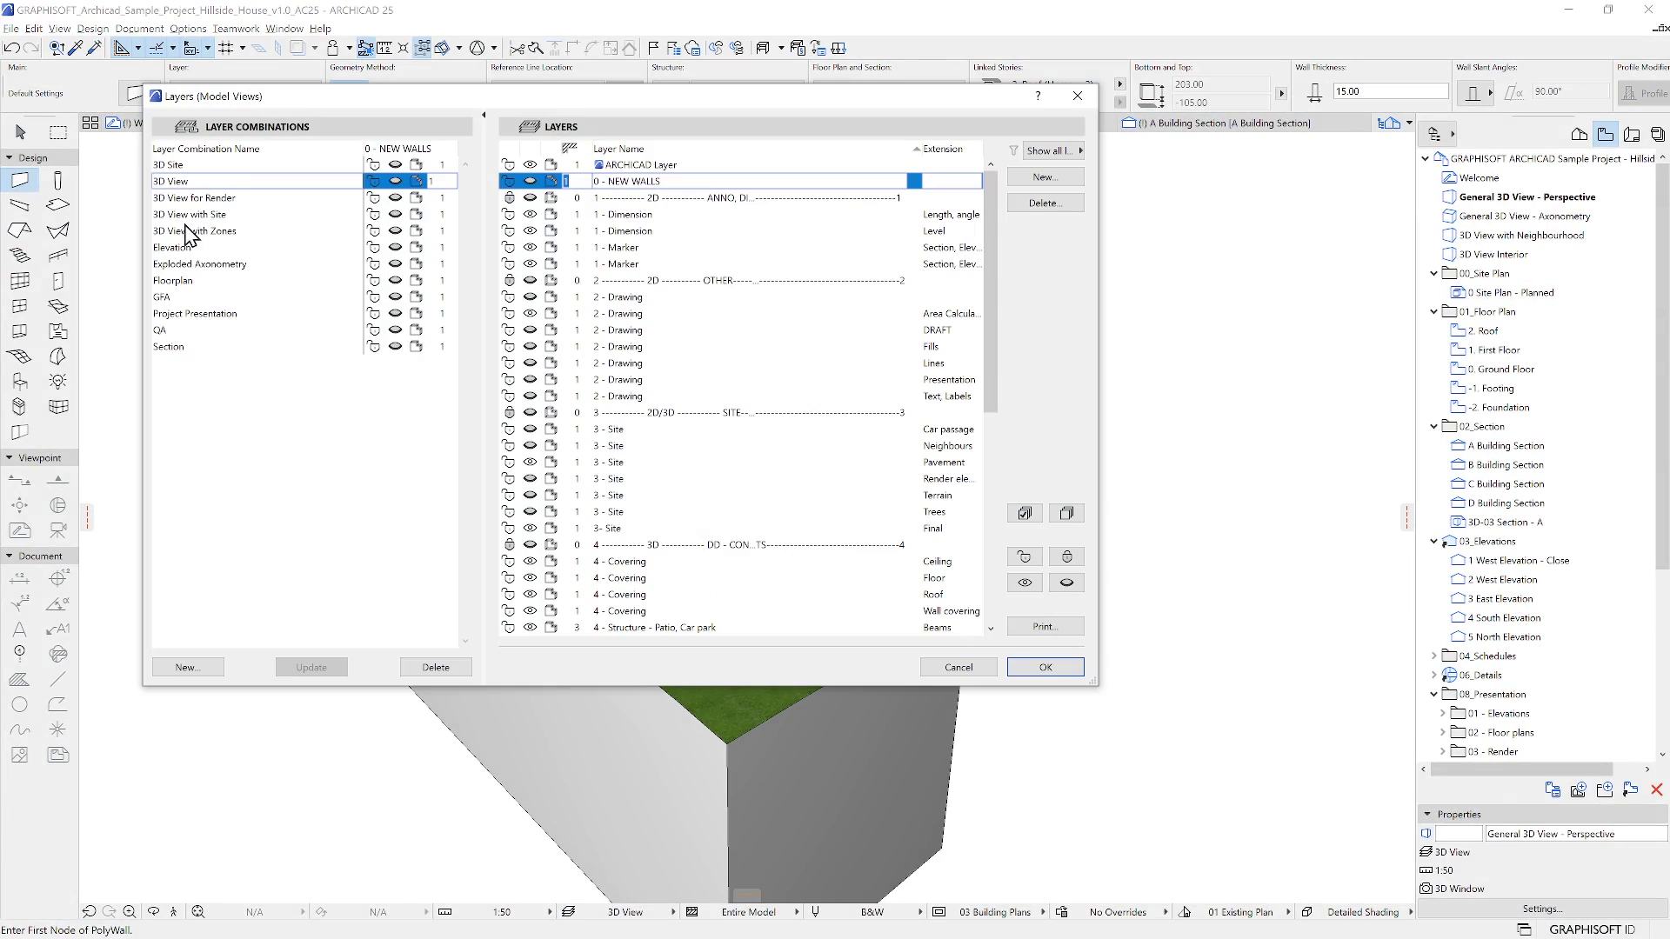
{"action": "left_click", "coordinate": [210, 214]}
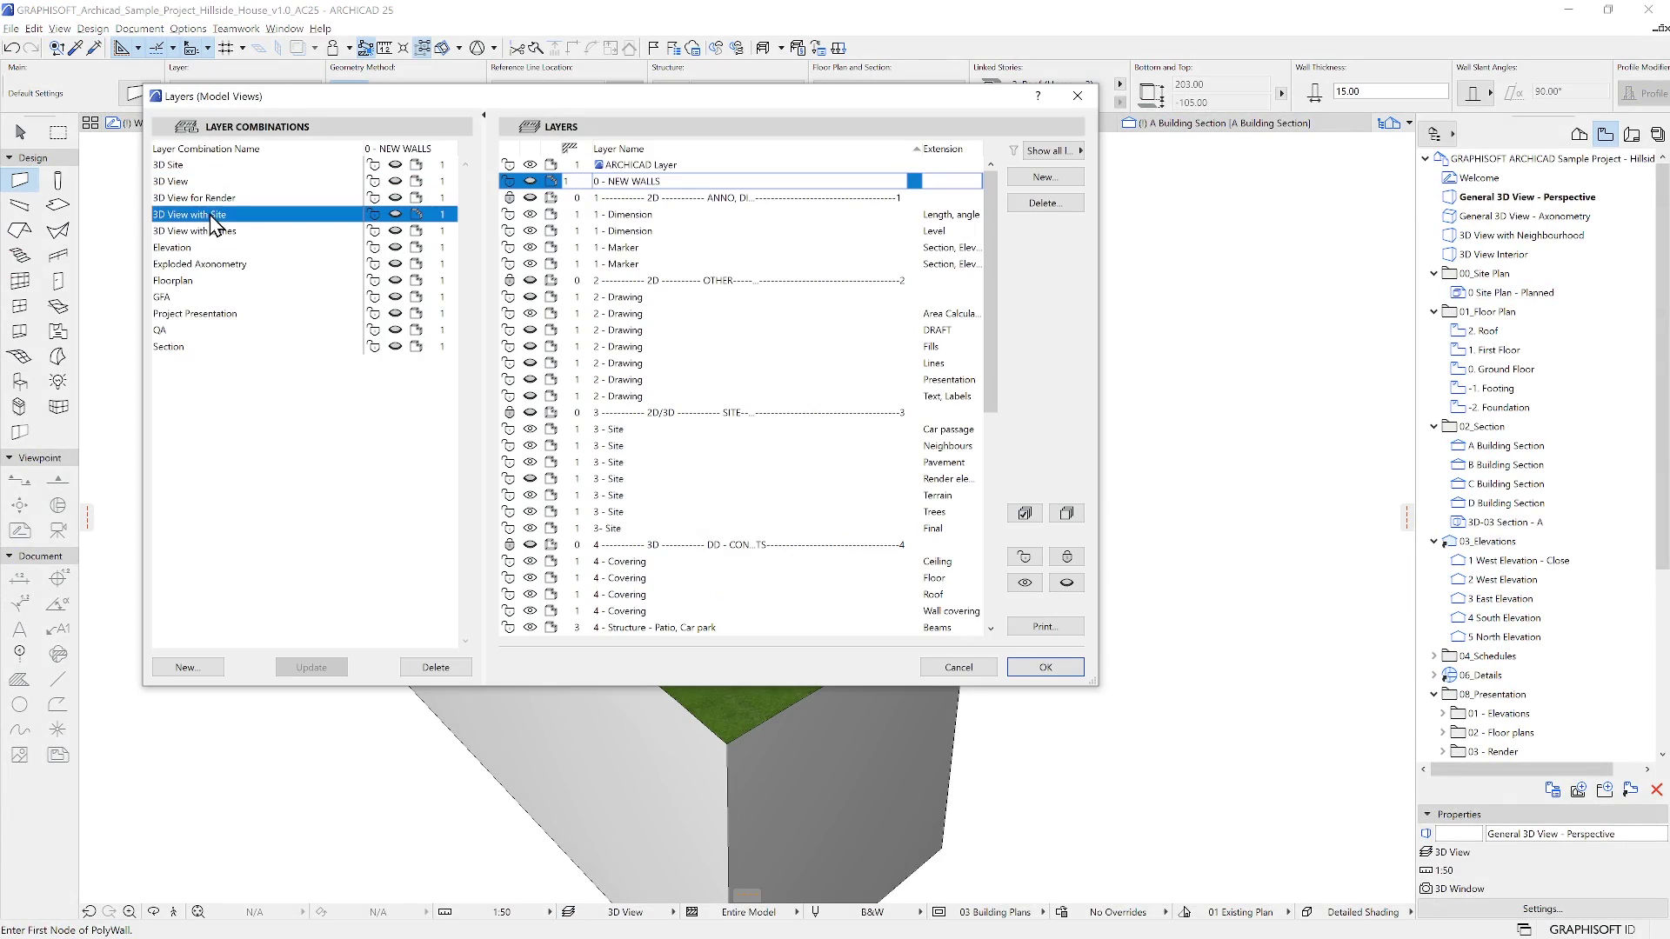
{"action": "left_click", "coordinate": [1073, 670]}
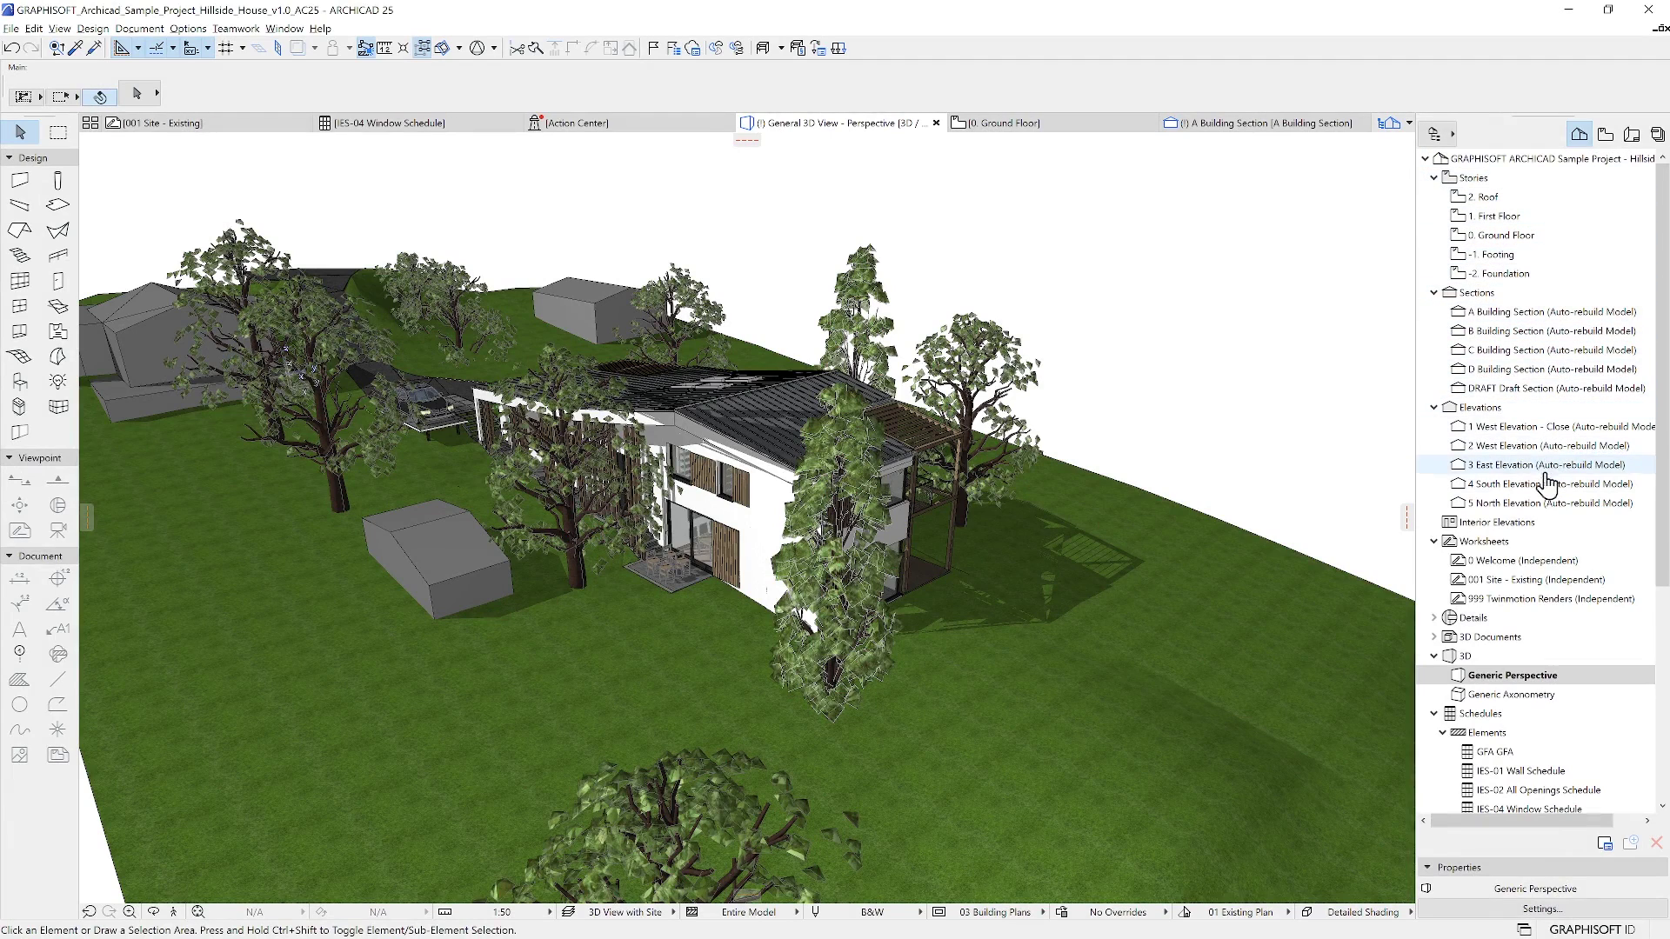
Step: View the 001 Site - Existing worksheet and open the IES-04 Window Schedule
{"action": "double_click", "coordinate": [1529, 581]}
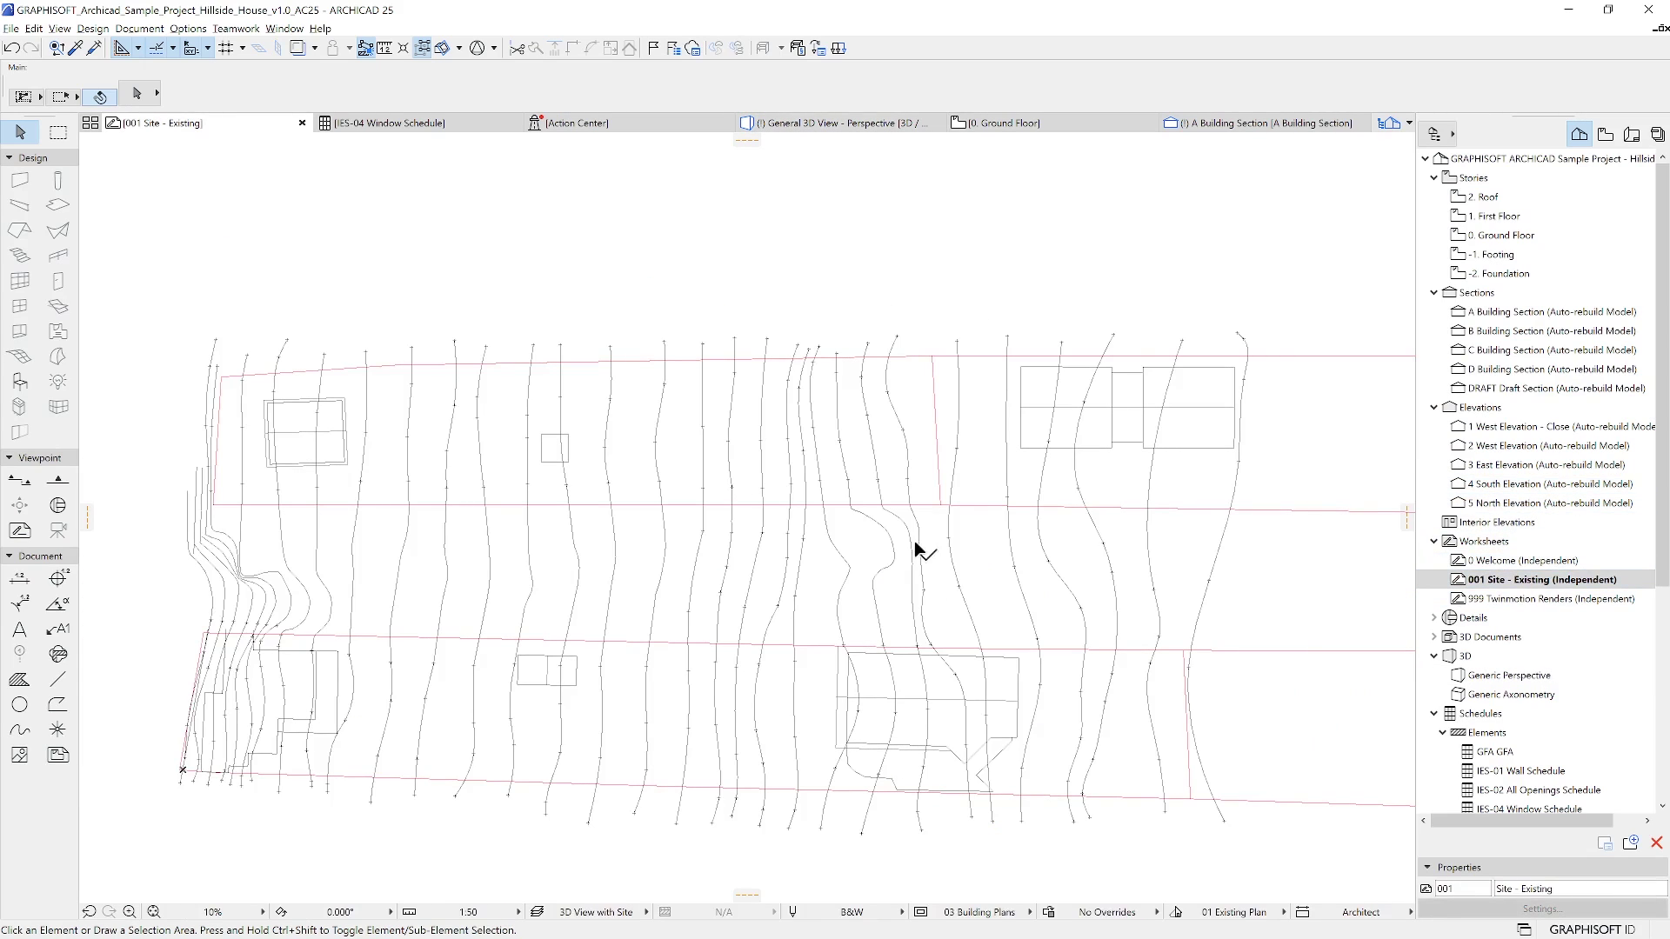
{"action": "scroll", "coordinate": [1491, 559], "scroll_direction": "down", "scroll_amount": 3}
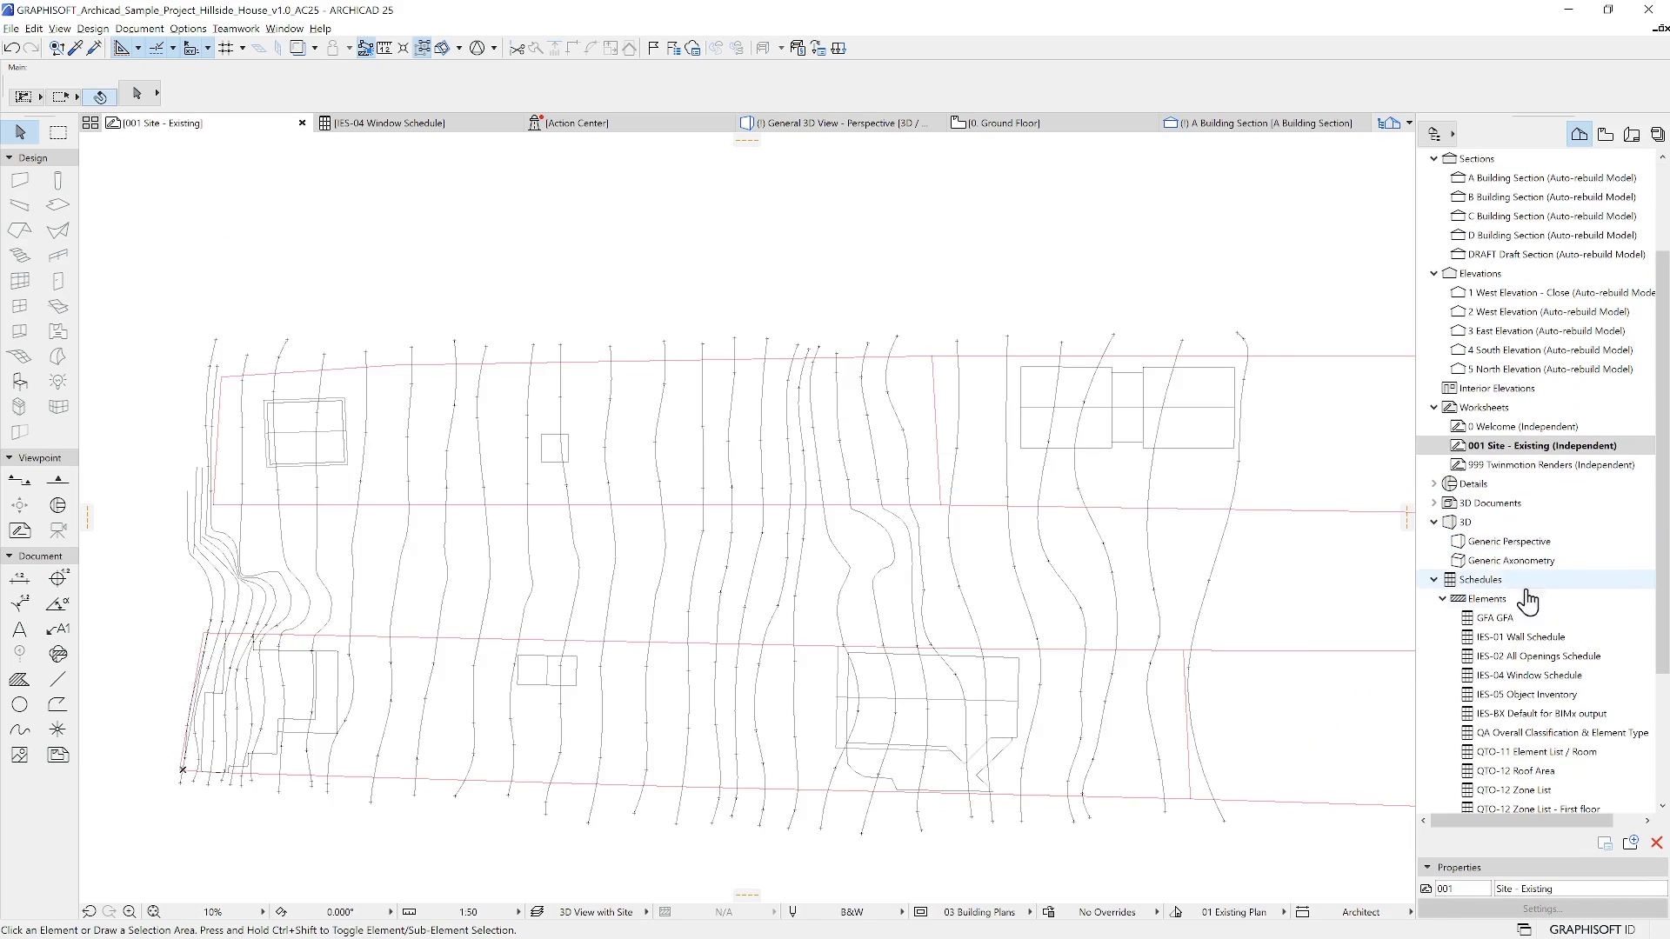
{"action": "double_click", "coordinate": [1531, 676]}
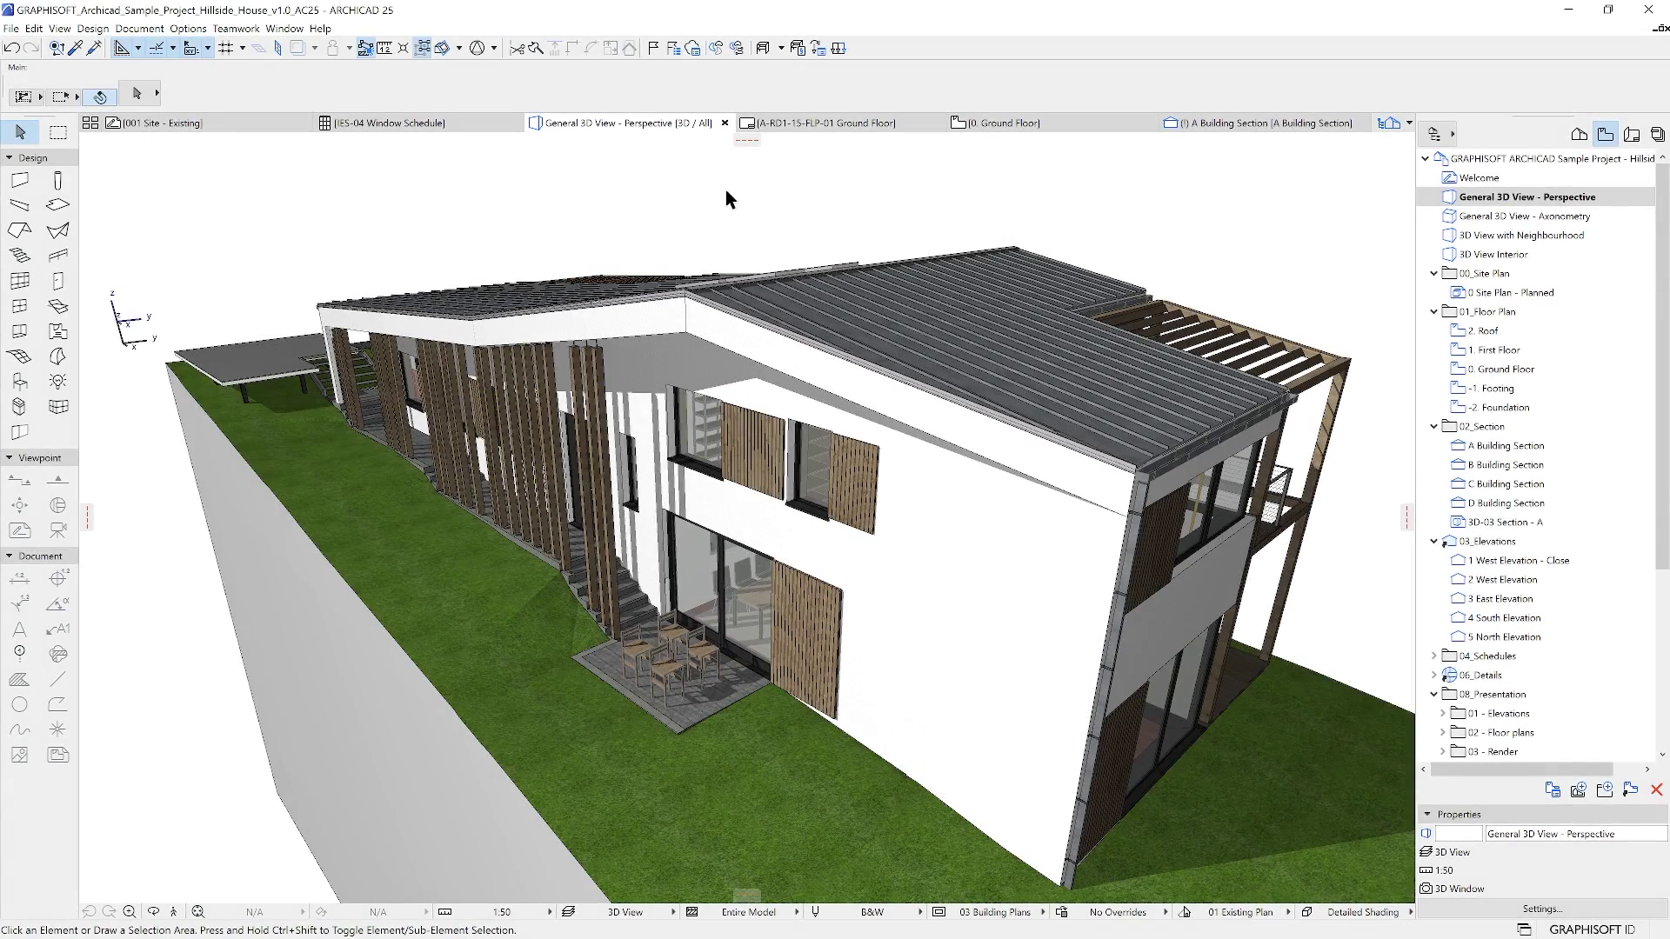
Step: Open the A-RD1-15-FLP-01 Ground Floor layout and inspect its Custom - 900mmX450mm Landscape master layout
{"action": "left_click", "coordinate": [1632, 134]}
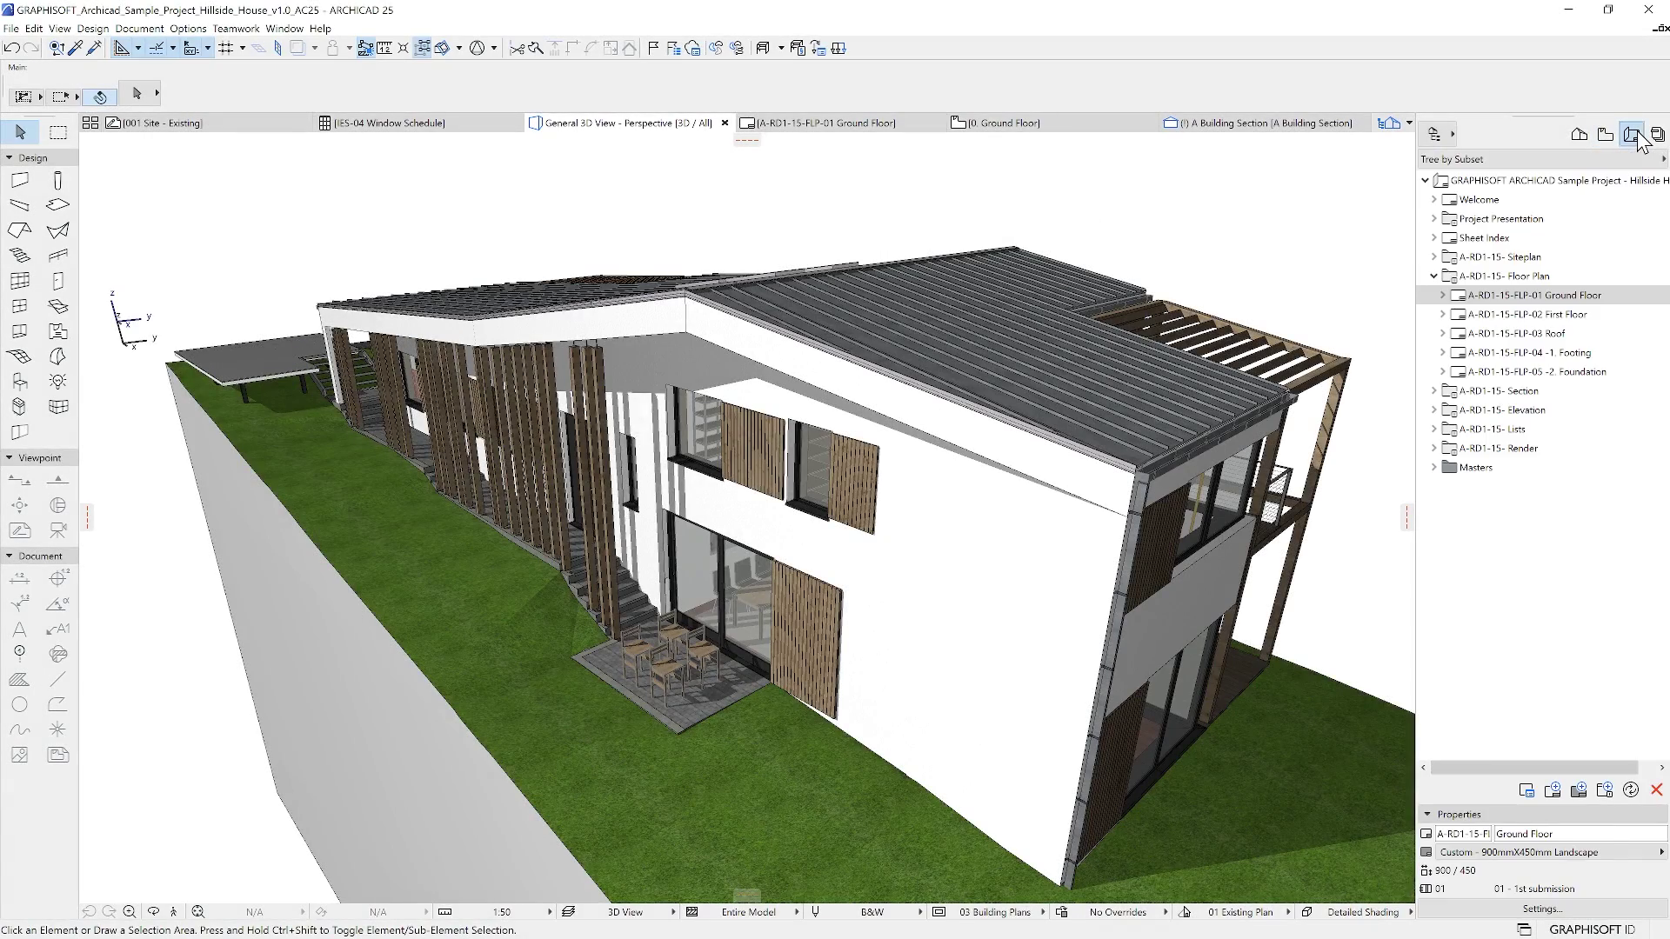
{"action": "double_click", "coordinate": [1533, 295]}
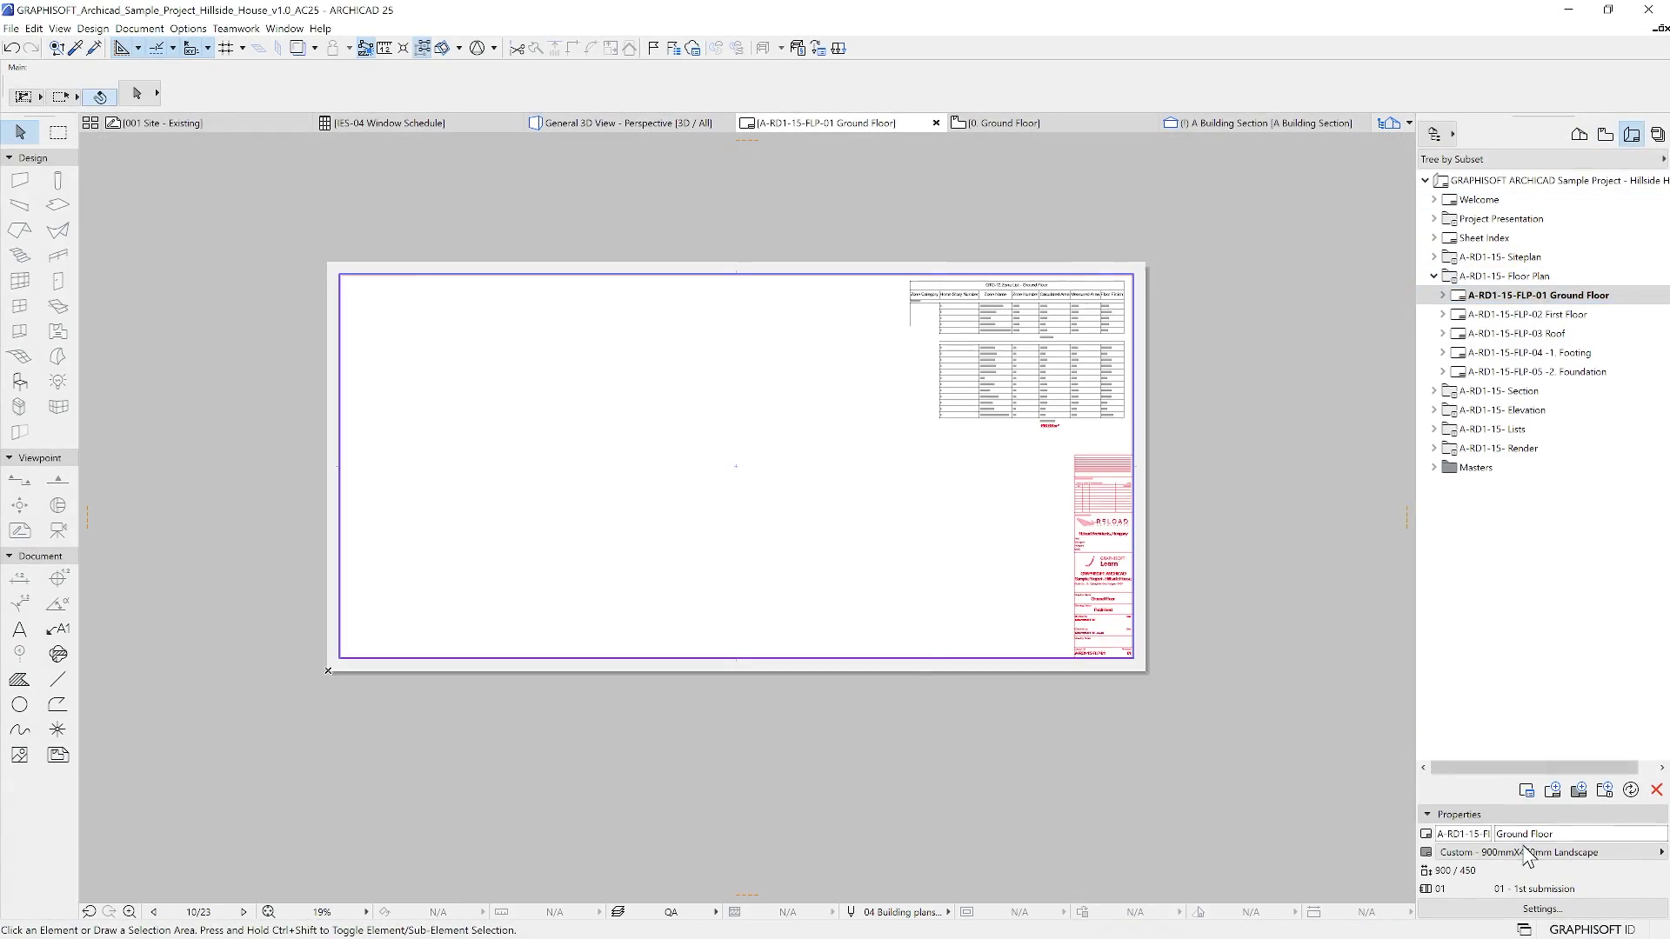
{"action": "left_click", "coordinate": [1511, 854]}
{"action": "left_click", "coordinate": [1511, 857]}
{"action": "double_click", "coordinate": [1476, 467]}
{"action": "double_click", "coordinate": [1496, 582]}
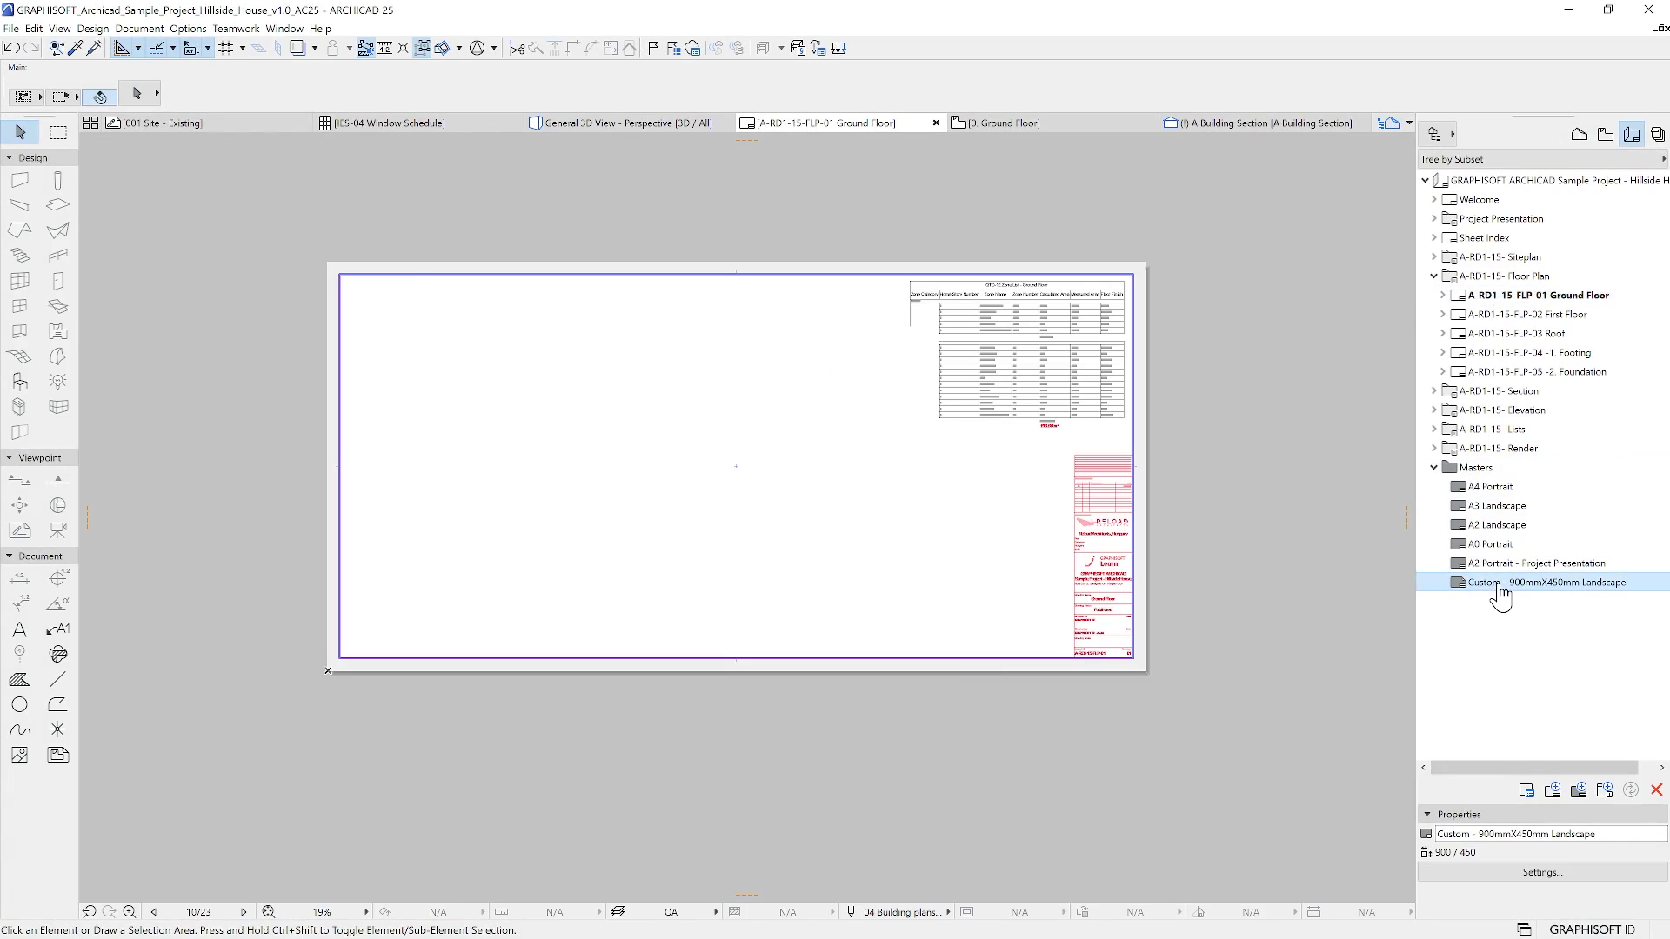
Step: Return to the A-RD1-15-FLP-01 Ground Floor layout and place the 0. Ground Floor view on the sheet
{"action": "double_click", "coordinate": [1545, 297]}
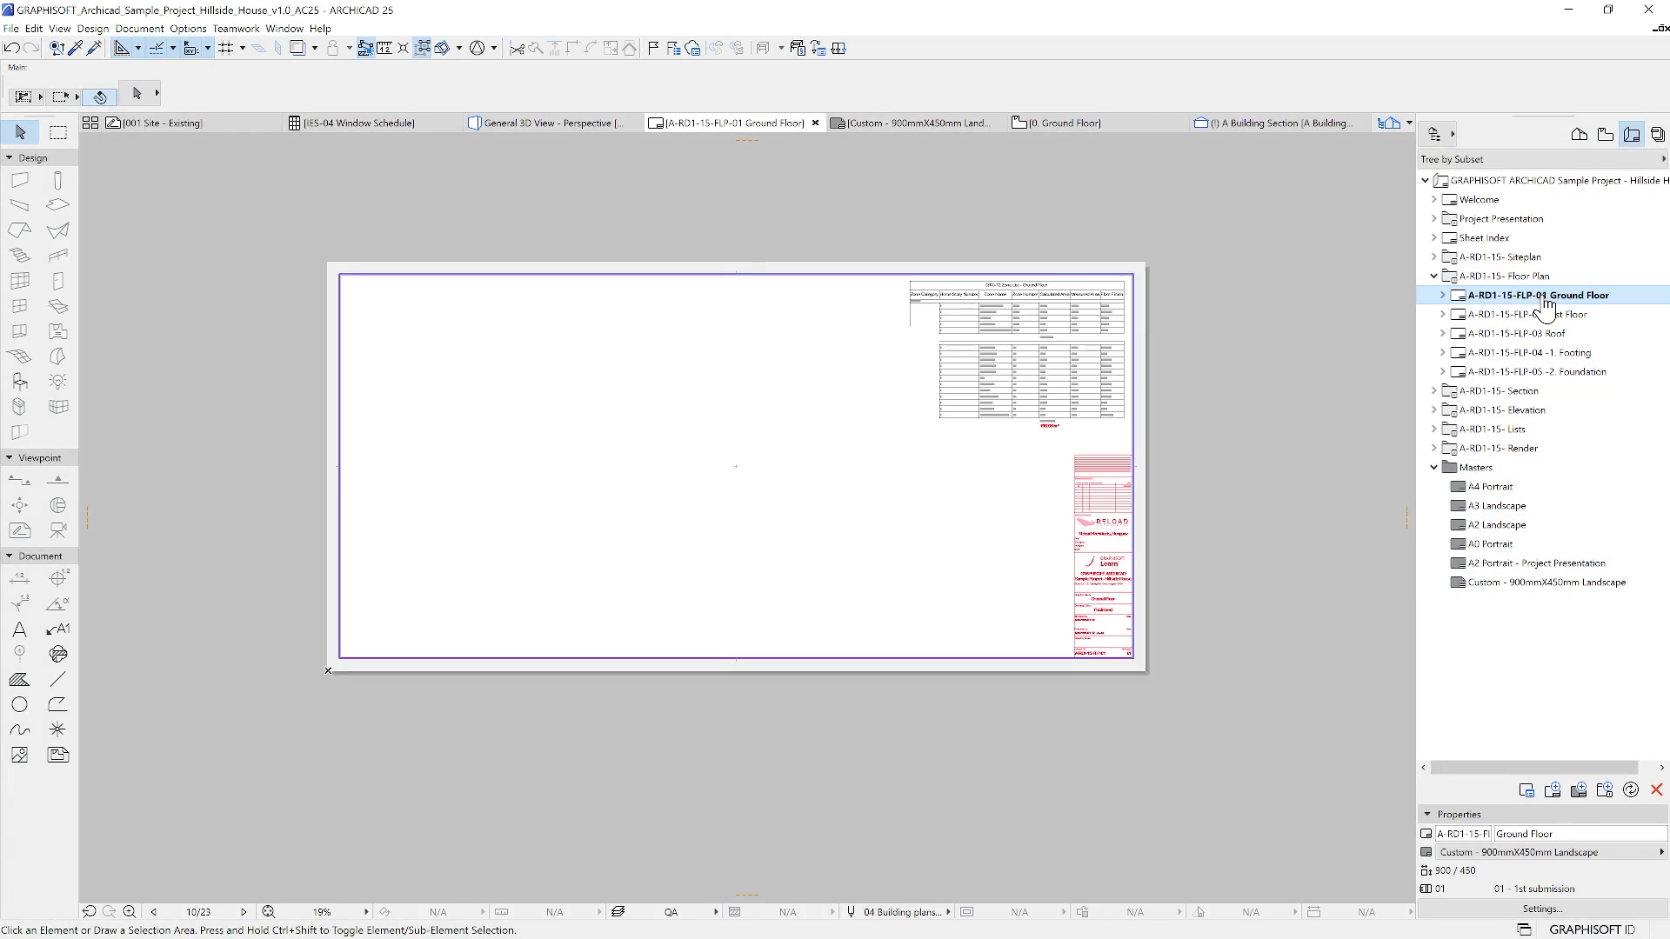
{"action": "left_click", "coordinate": [1605, 136]}
{"action": "left_click", "coordinate": [1498, 369]}
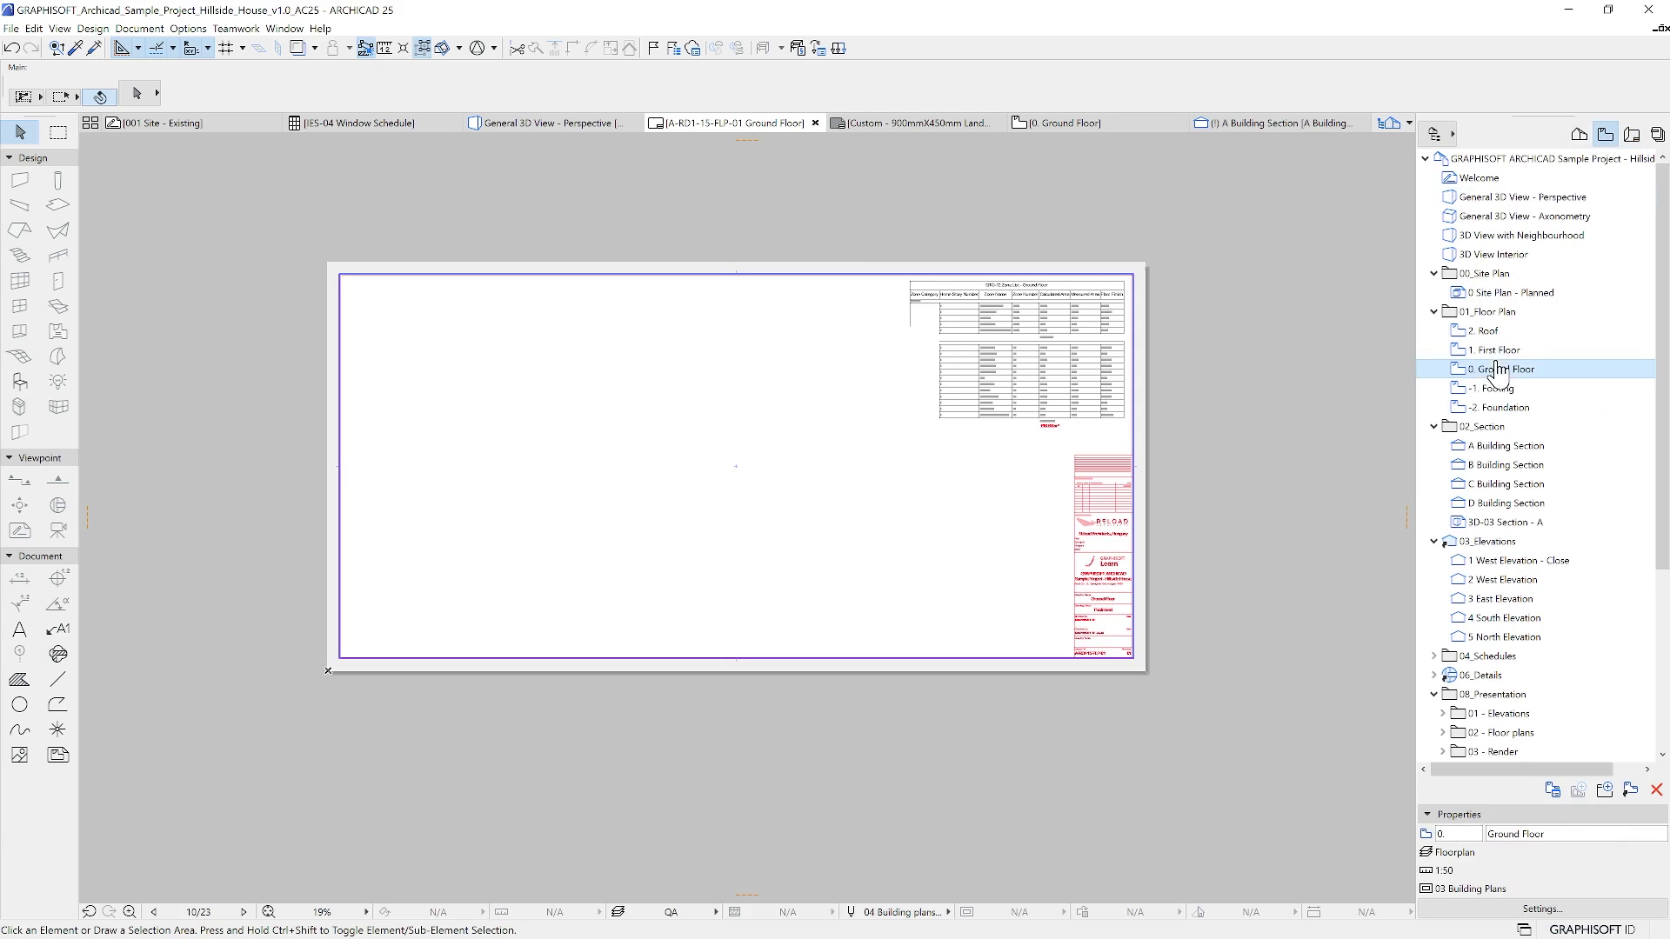
{"action": "left_click_drag", "start_coordinate": [1497, 369], "coordinate": [668, 470]}
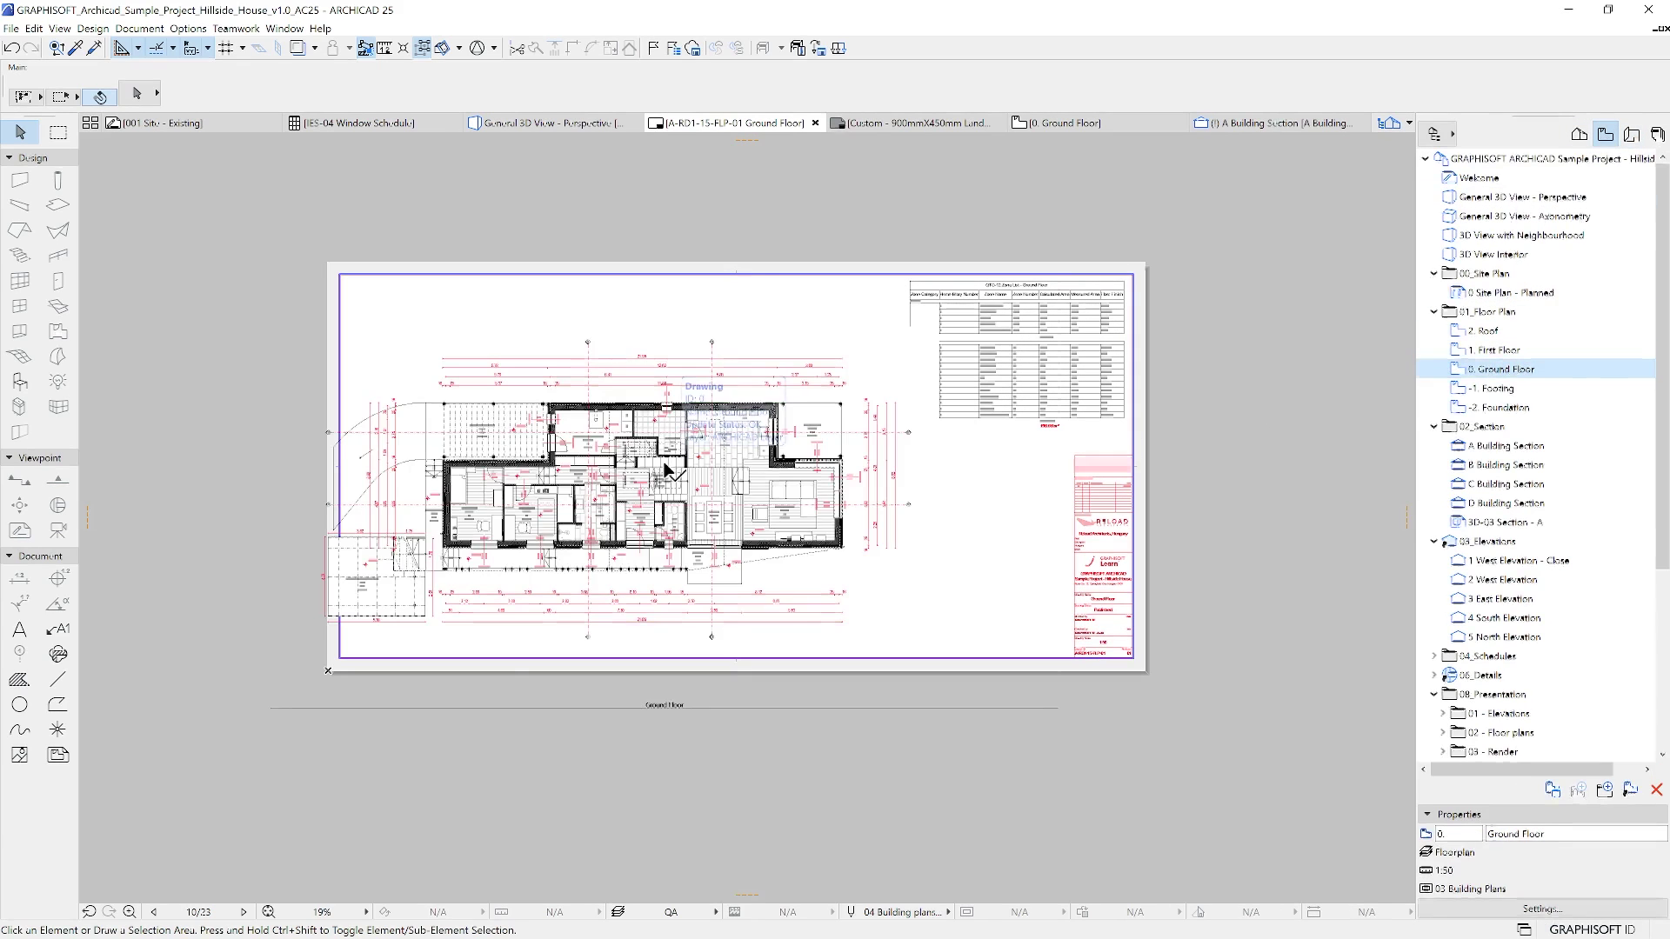
{"action": "left_click", "coordinate": [852, 224]}
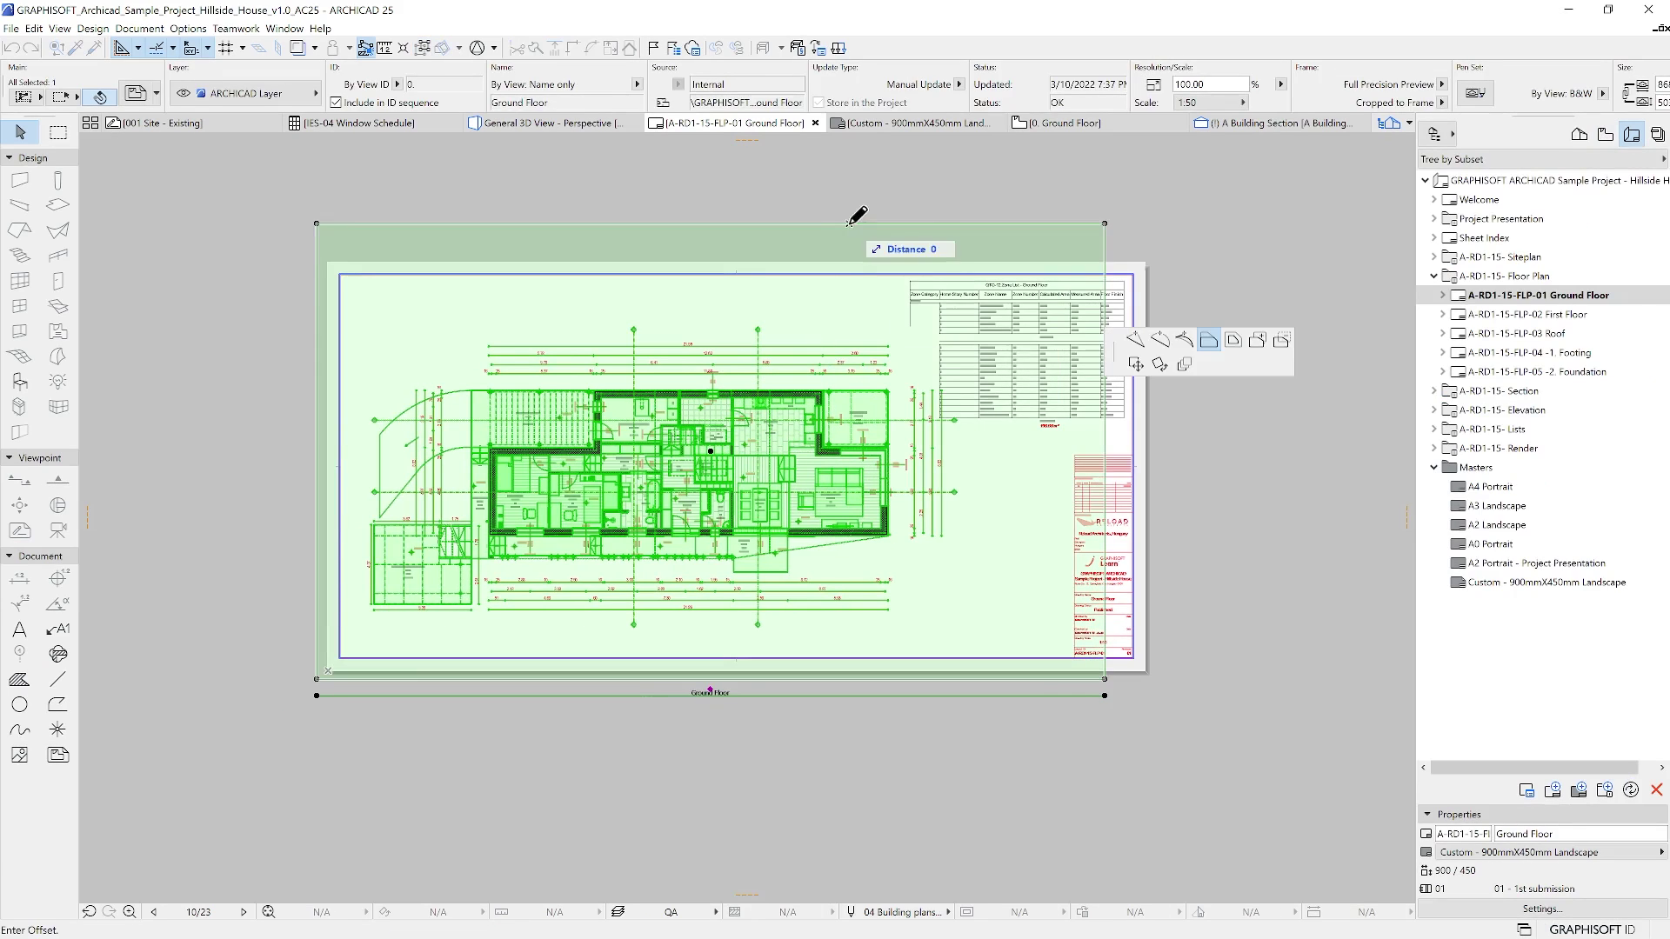
{"action": "key", "text": "Escape"}
{"action": "left_click", "coordinate": [874, 254]}
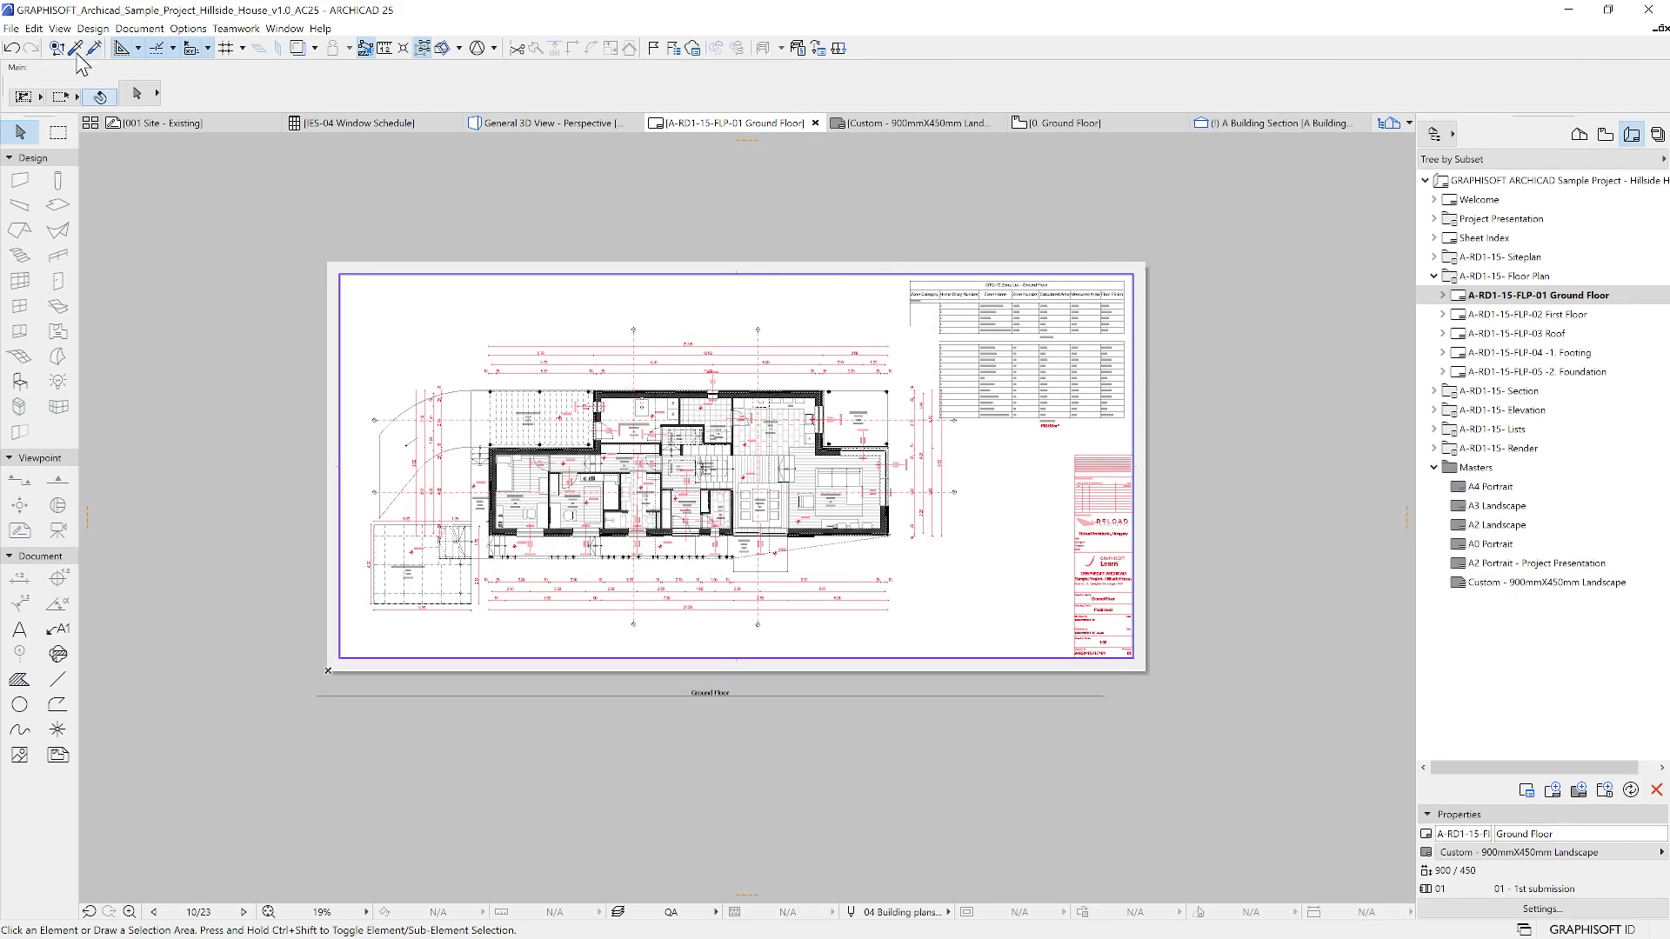
Step: Save the Ground Floor layout as the PDF file GRAPHISOFT_Archicad_Sample_Project_Hillside_House_v1.pdf in the Hillside_House folder
{"action": "left_click", "coordinate": [11, 28]}
{"action": "left_click", "coordinate": [57, 135]}
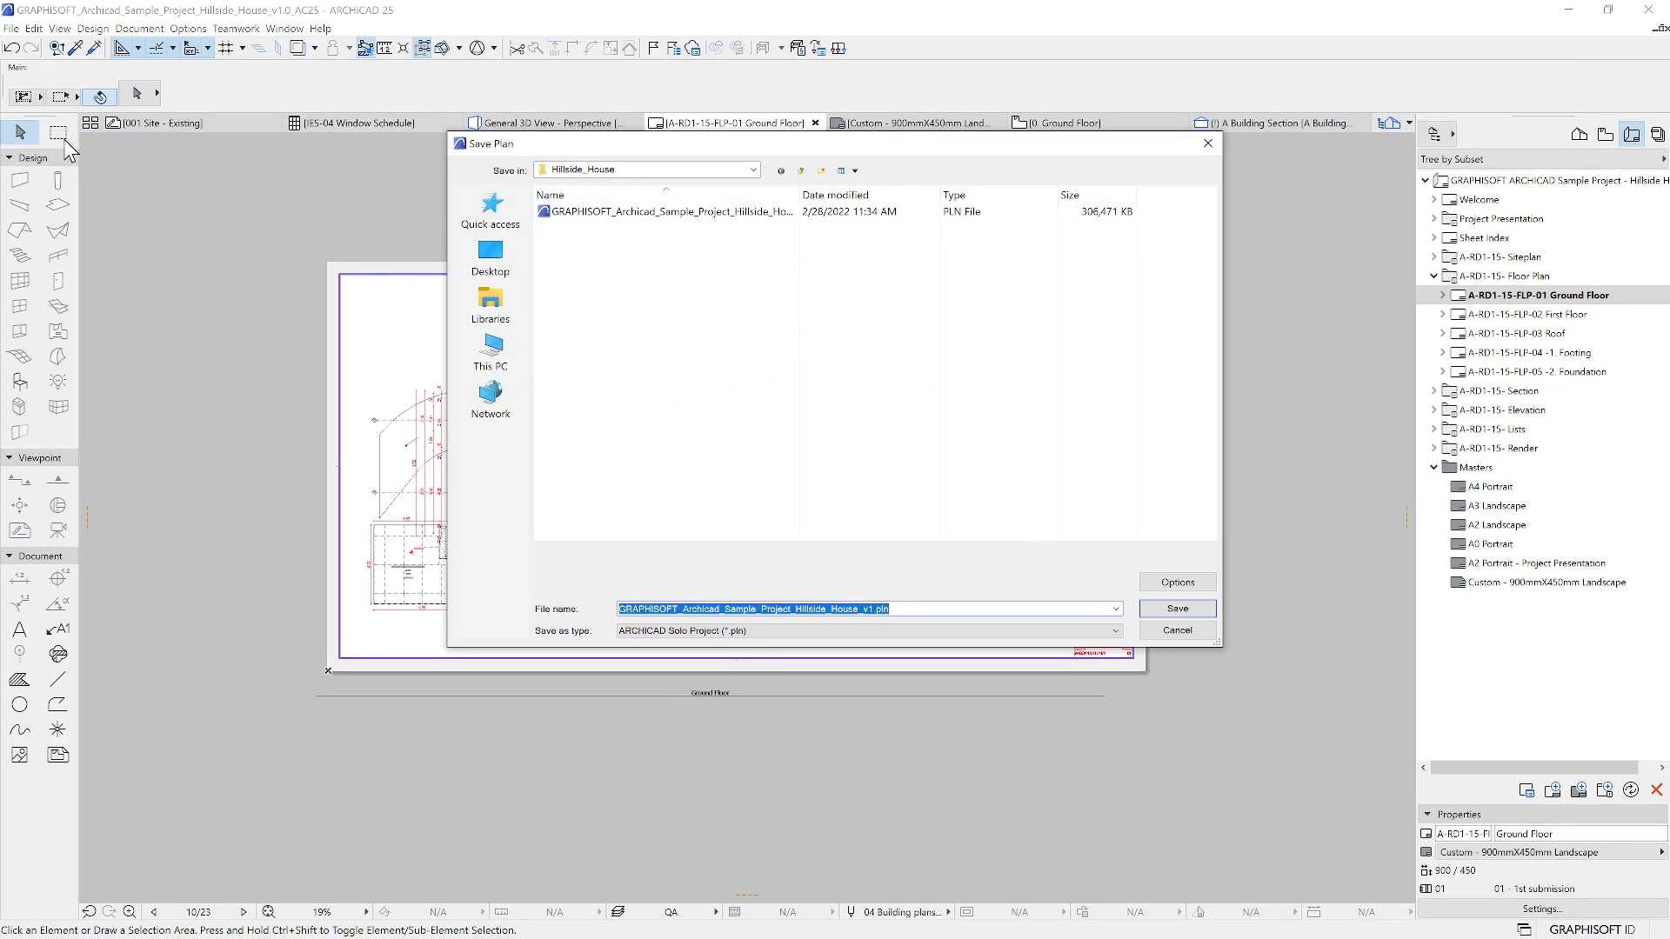
{"action": "left_click", "coordinate": [739, 632]}
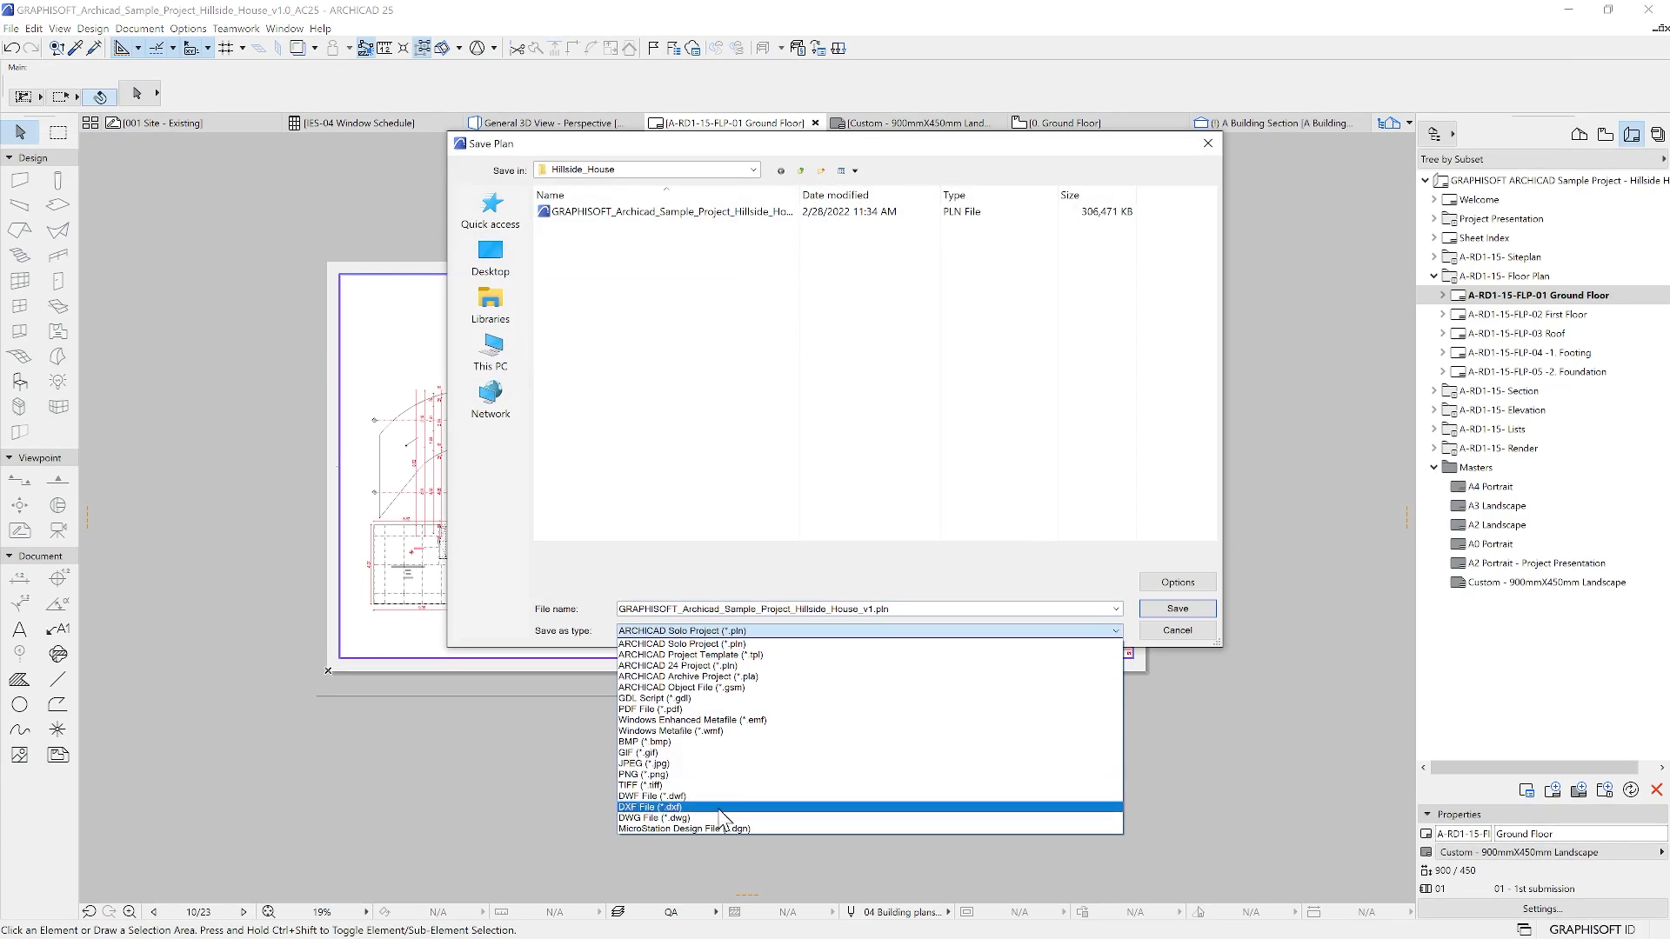
{"action": "left_click", "coordinate": [684, 710]}
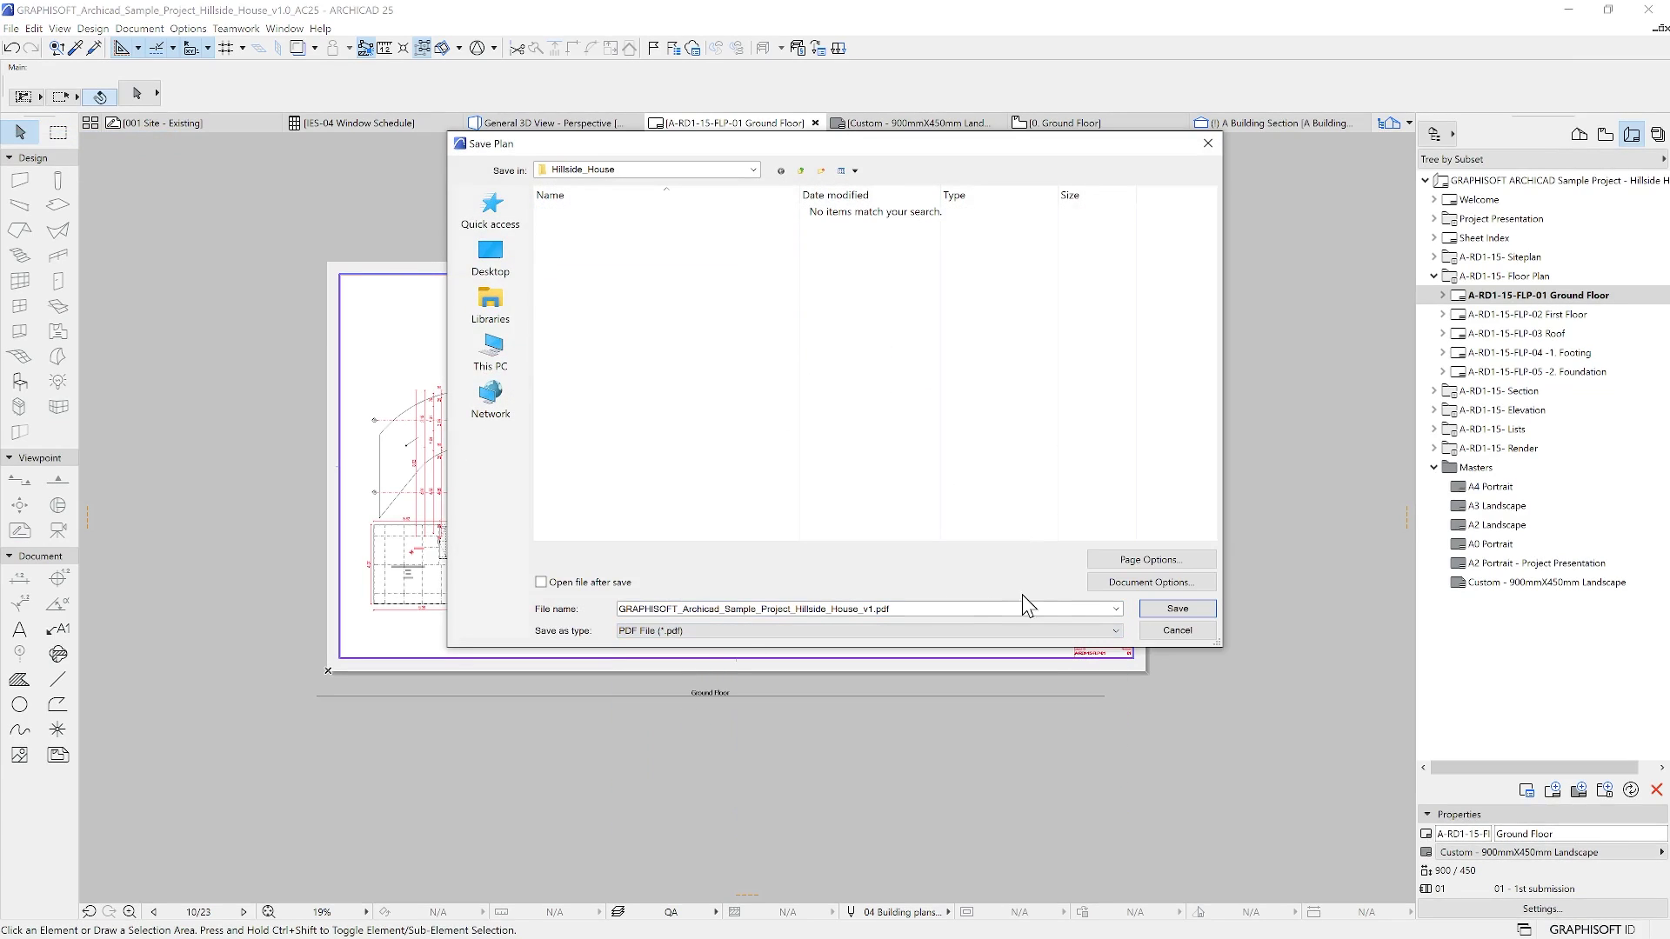
{"action": "left_click", "coordinate": [1177, 604]}
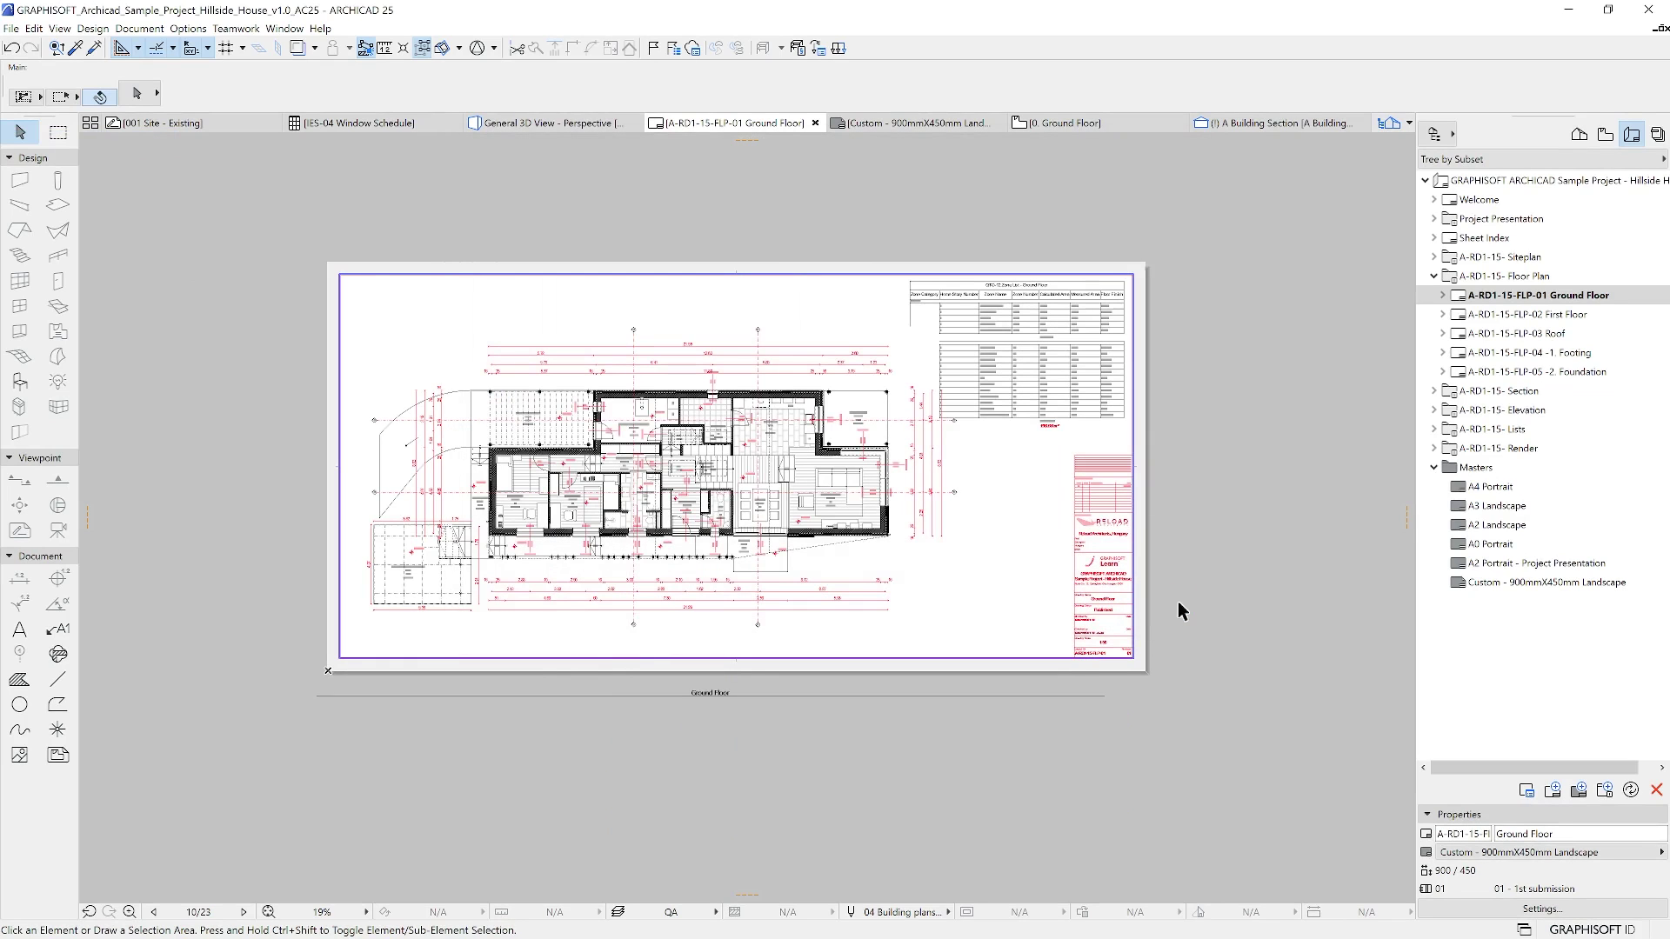
Step: Review the First Floor, Roof and Ground Floor layouts in the A-RD1-15- Floor Plan folder of the PDF publisher set
{"action": "left_click", "coordinate": [1658, 135]}
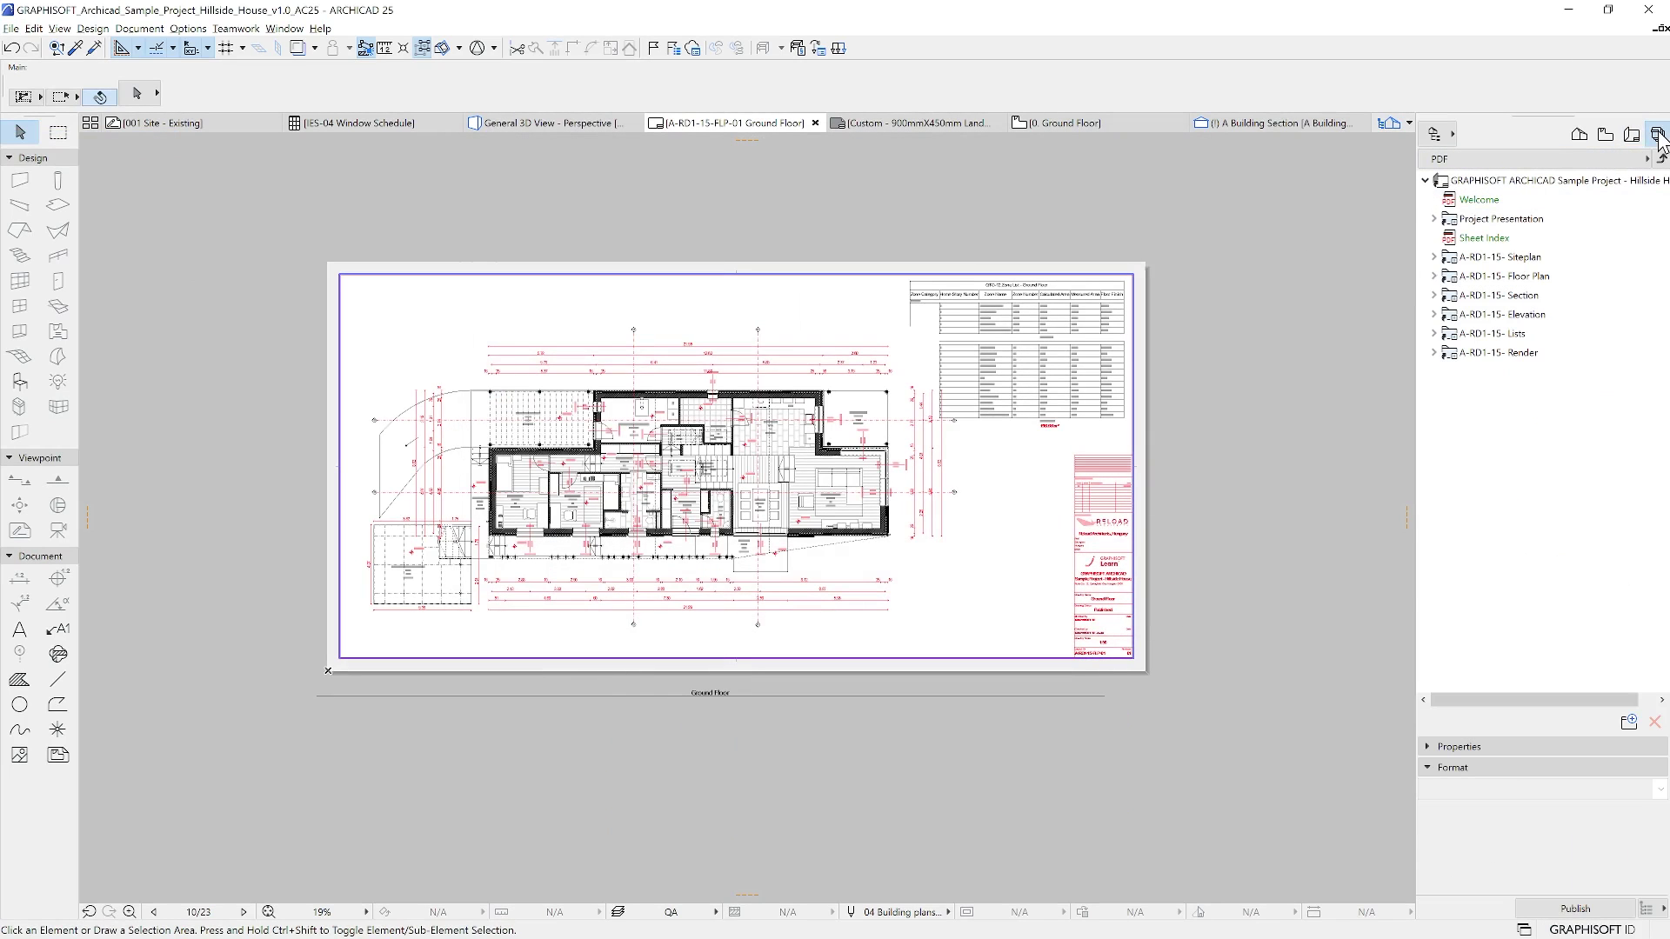
{"action": "left_click", "coordinate": [1444, 159]}
{"action": "left_click", "coordinate": [1373, 226]}
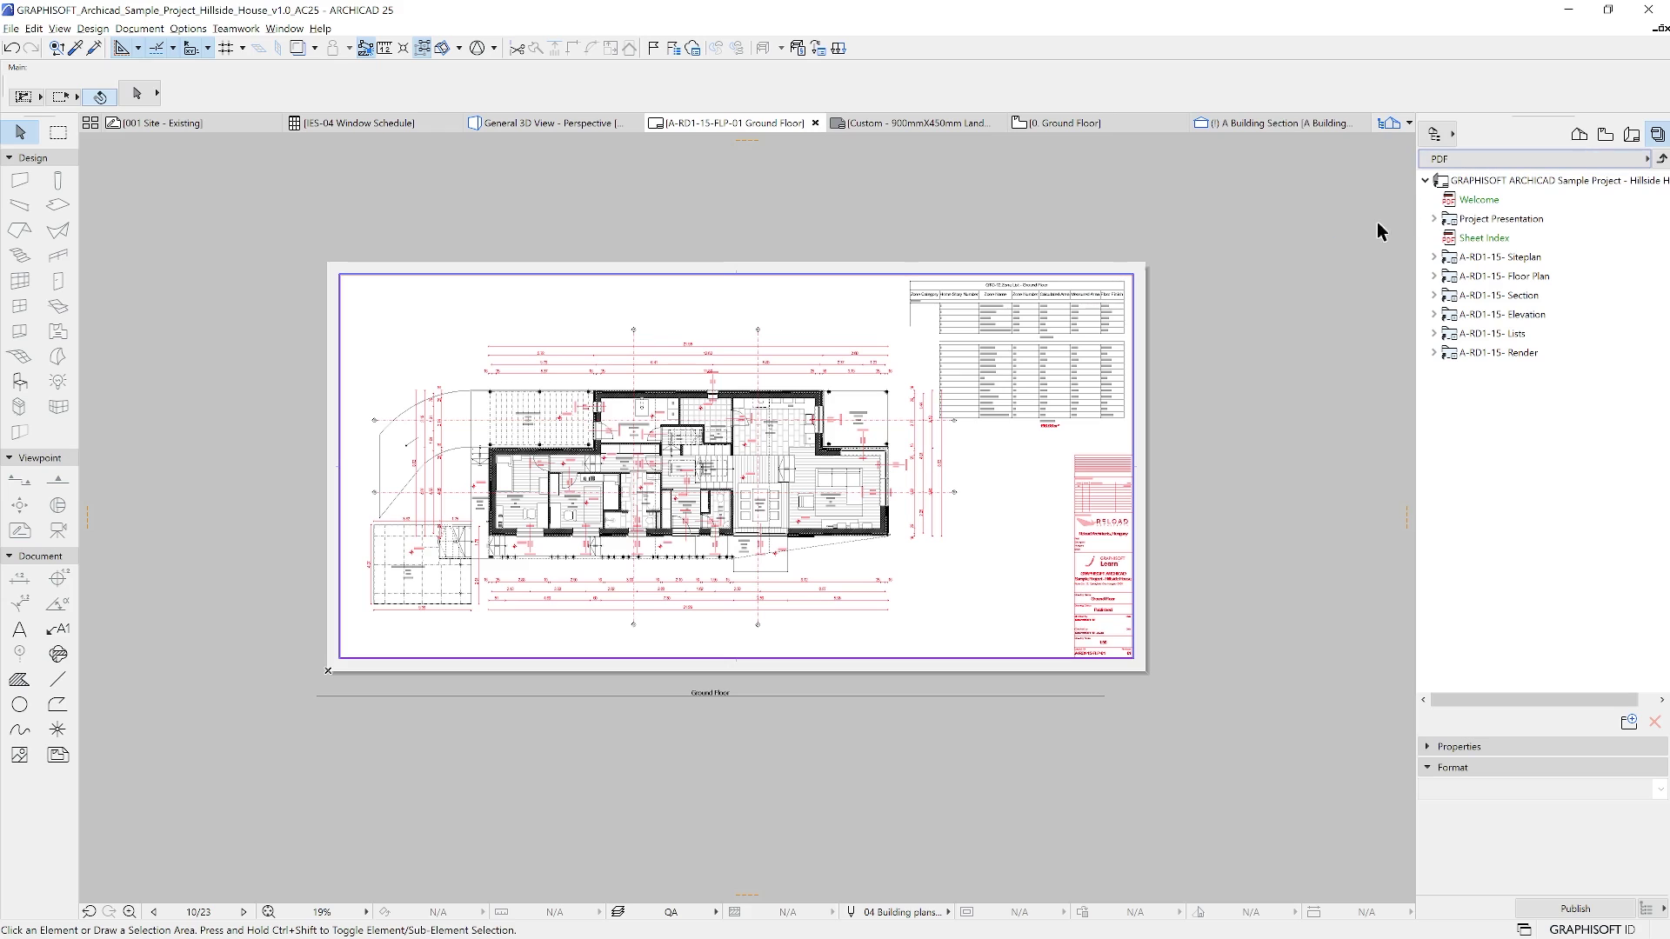
{"action": "double_click", "coordinate": [1505, 275]}
{"action": "left_click", "coordinate": [1531, 296]}
{"action": "left_click", "coordinate": [1528, 317]}
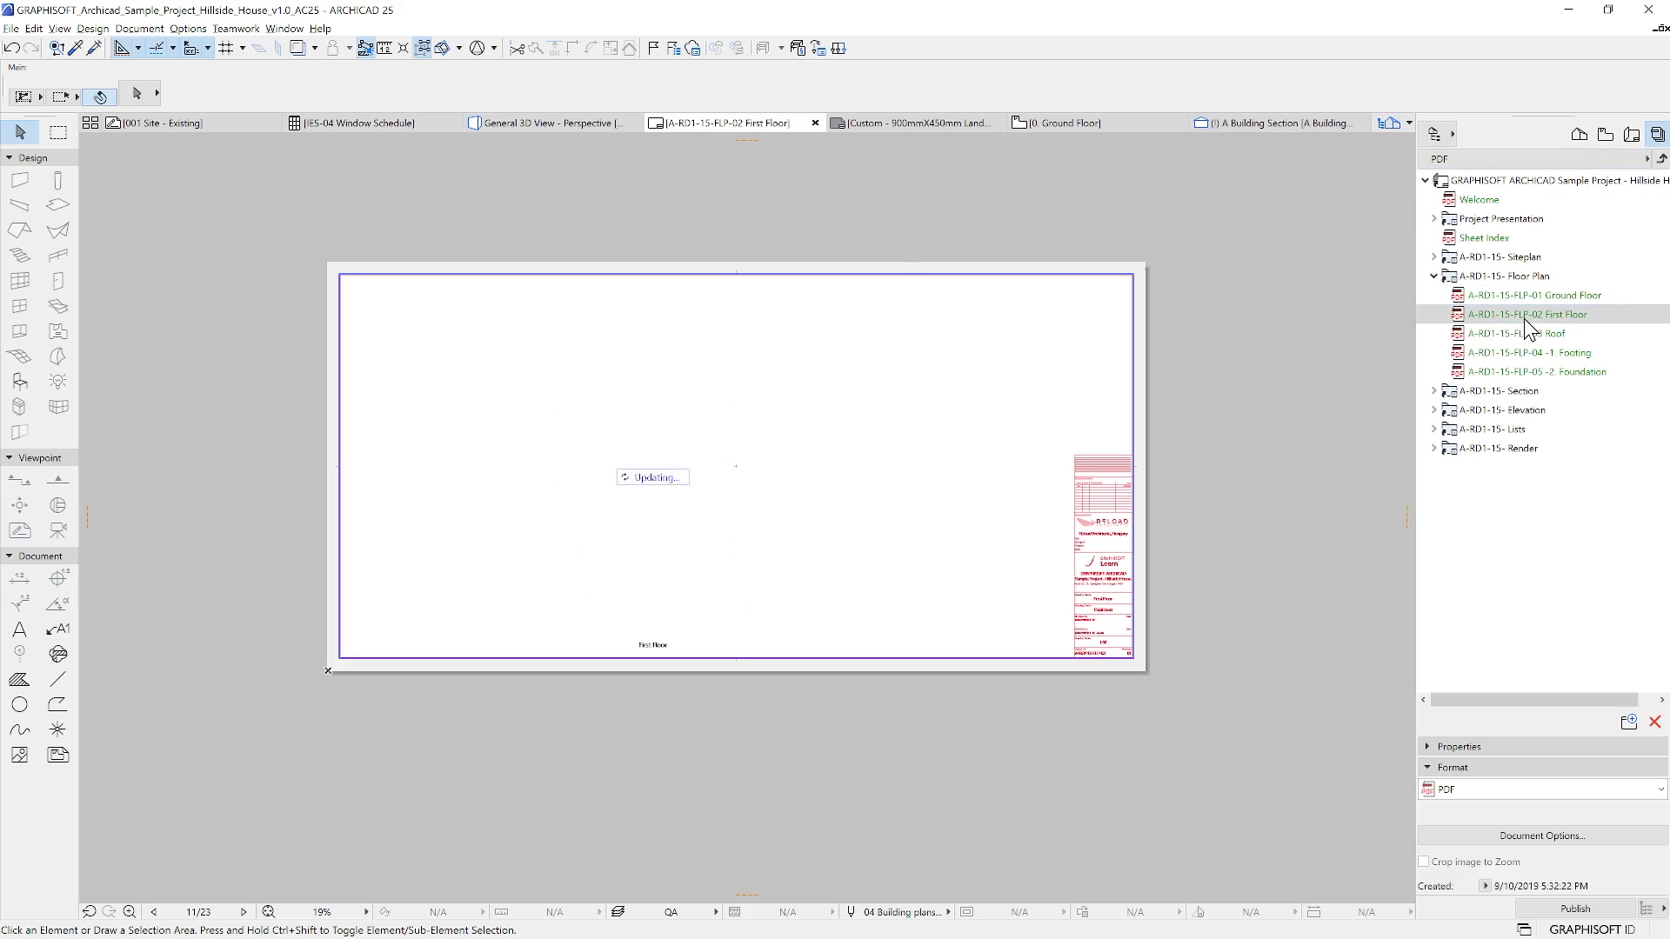
{"action": "left_click", "coordinate": [1525, 334]}
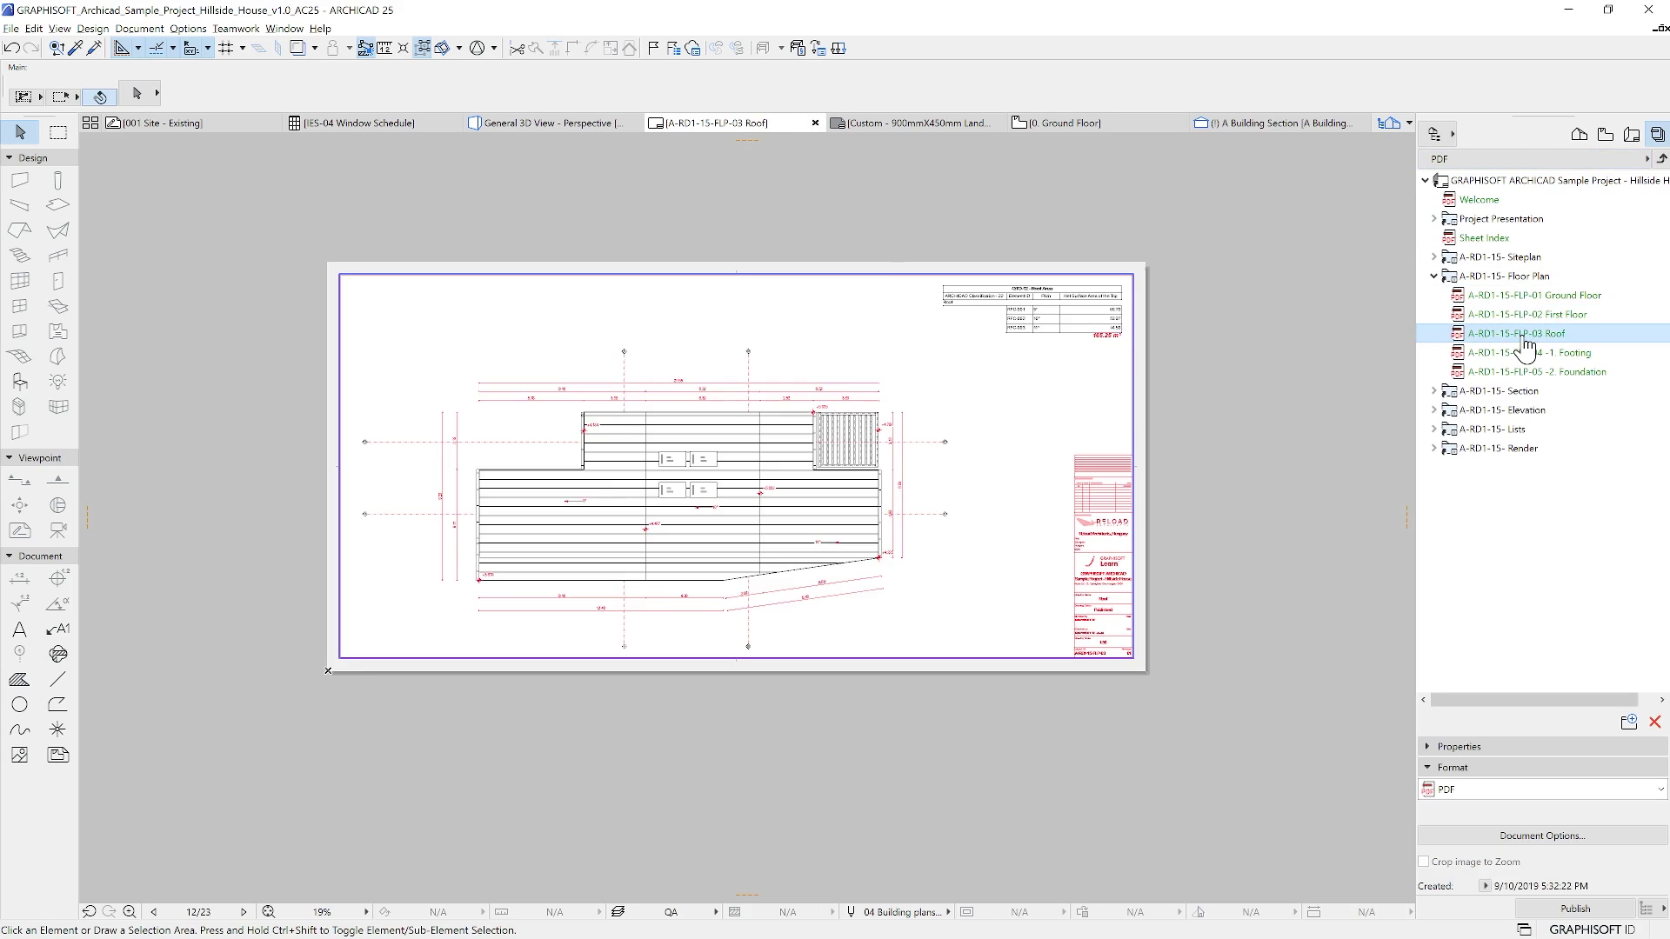
{"action": "left_click", "coordinate": [1528, 296]}
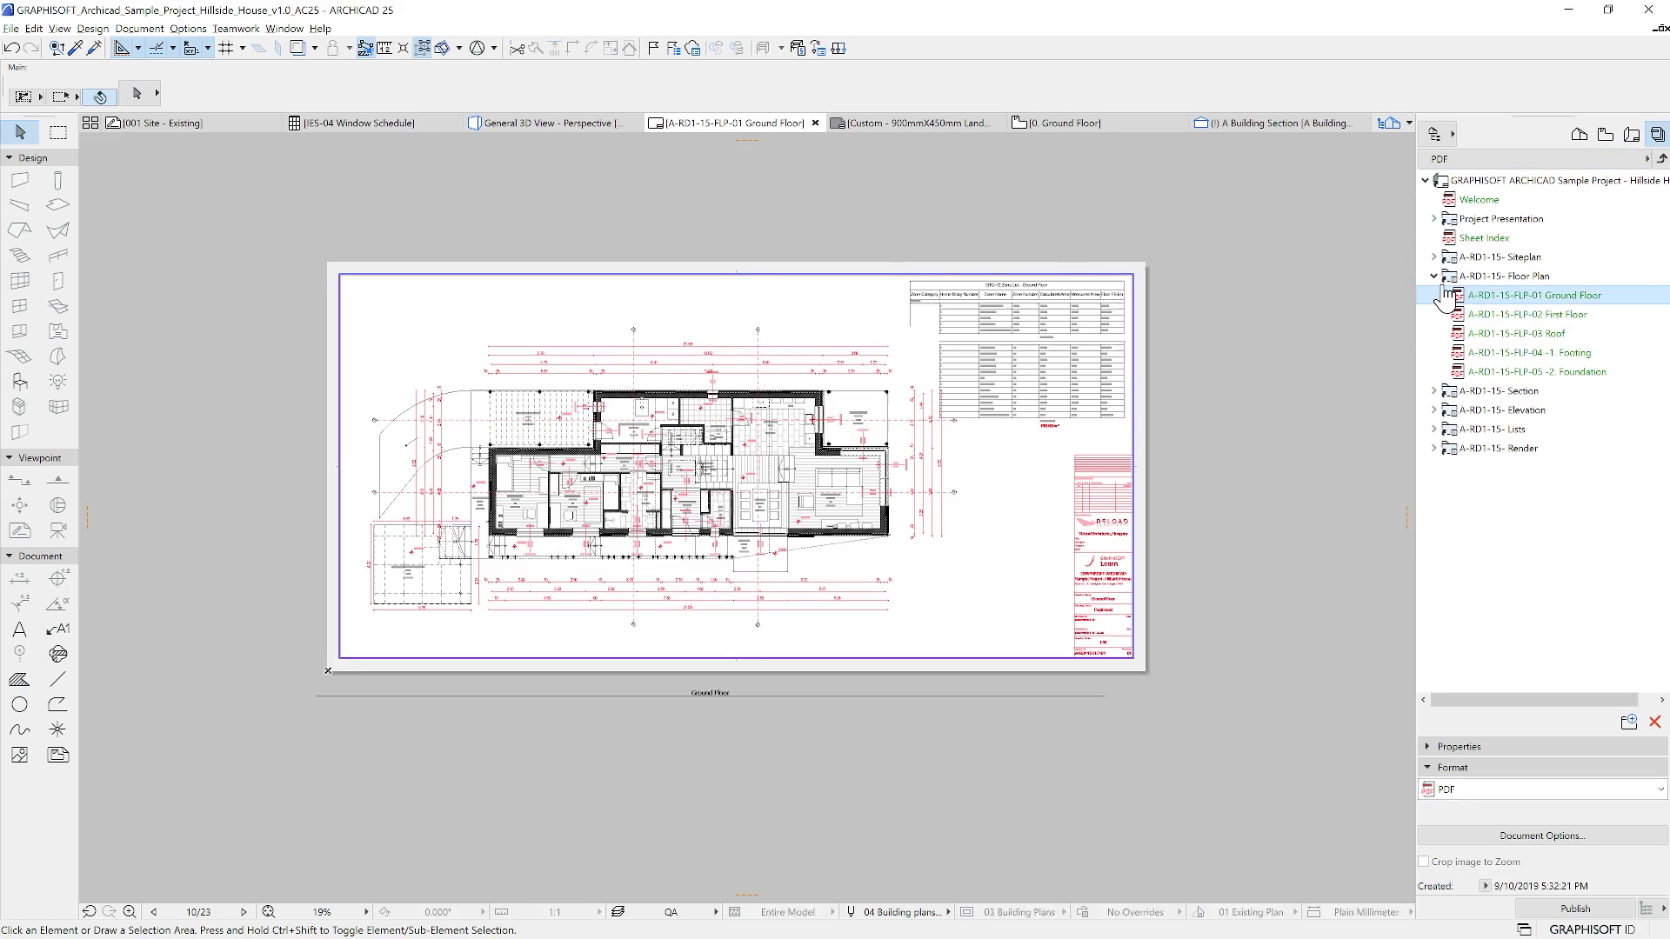
Step: Publish the A-RD1-15- Floor Plan folder from the PDF publisher set
{"action": "double_click", "coordinate": [1505, 276]}
{"action": "left_click", "coordinate": [1573, 909]}
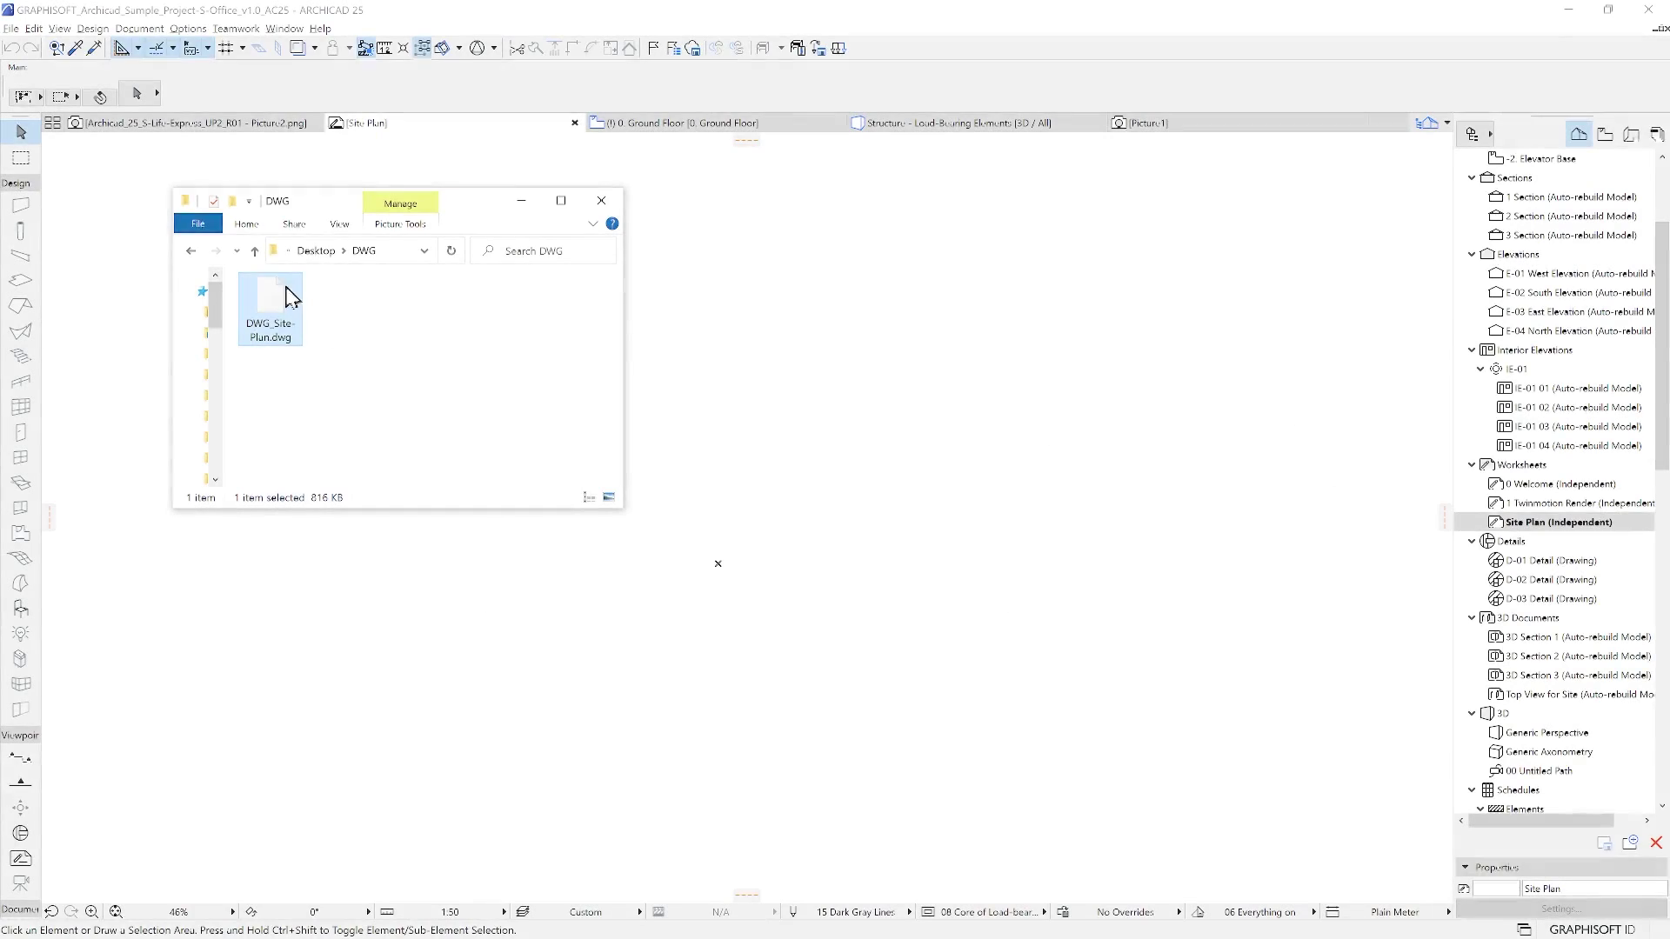
Step: Place DWG_Site-Plan.dwg in the Site Plan worksheet as an external drawing at 1 millimeter per drawing unit, skipping all missing references
{"action": "left_click_drag", "start_coordinate": [283, 304], "coordinate": [902, 447]}
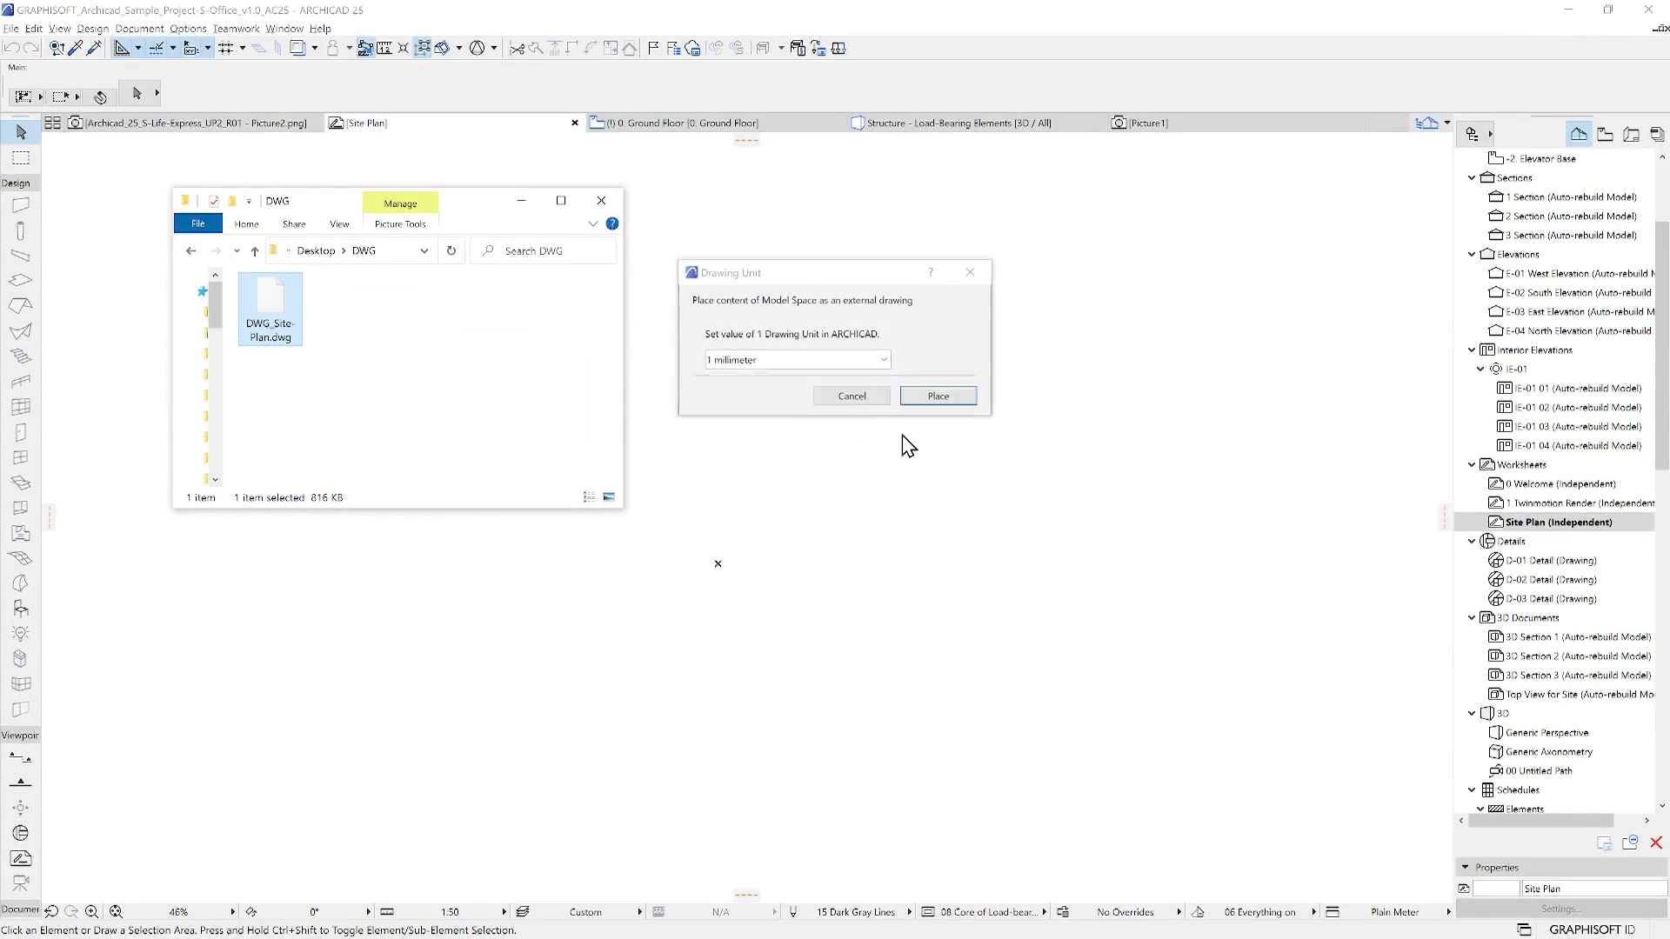
{"action": "left_click", "coordinate": [939, 397]}
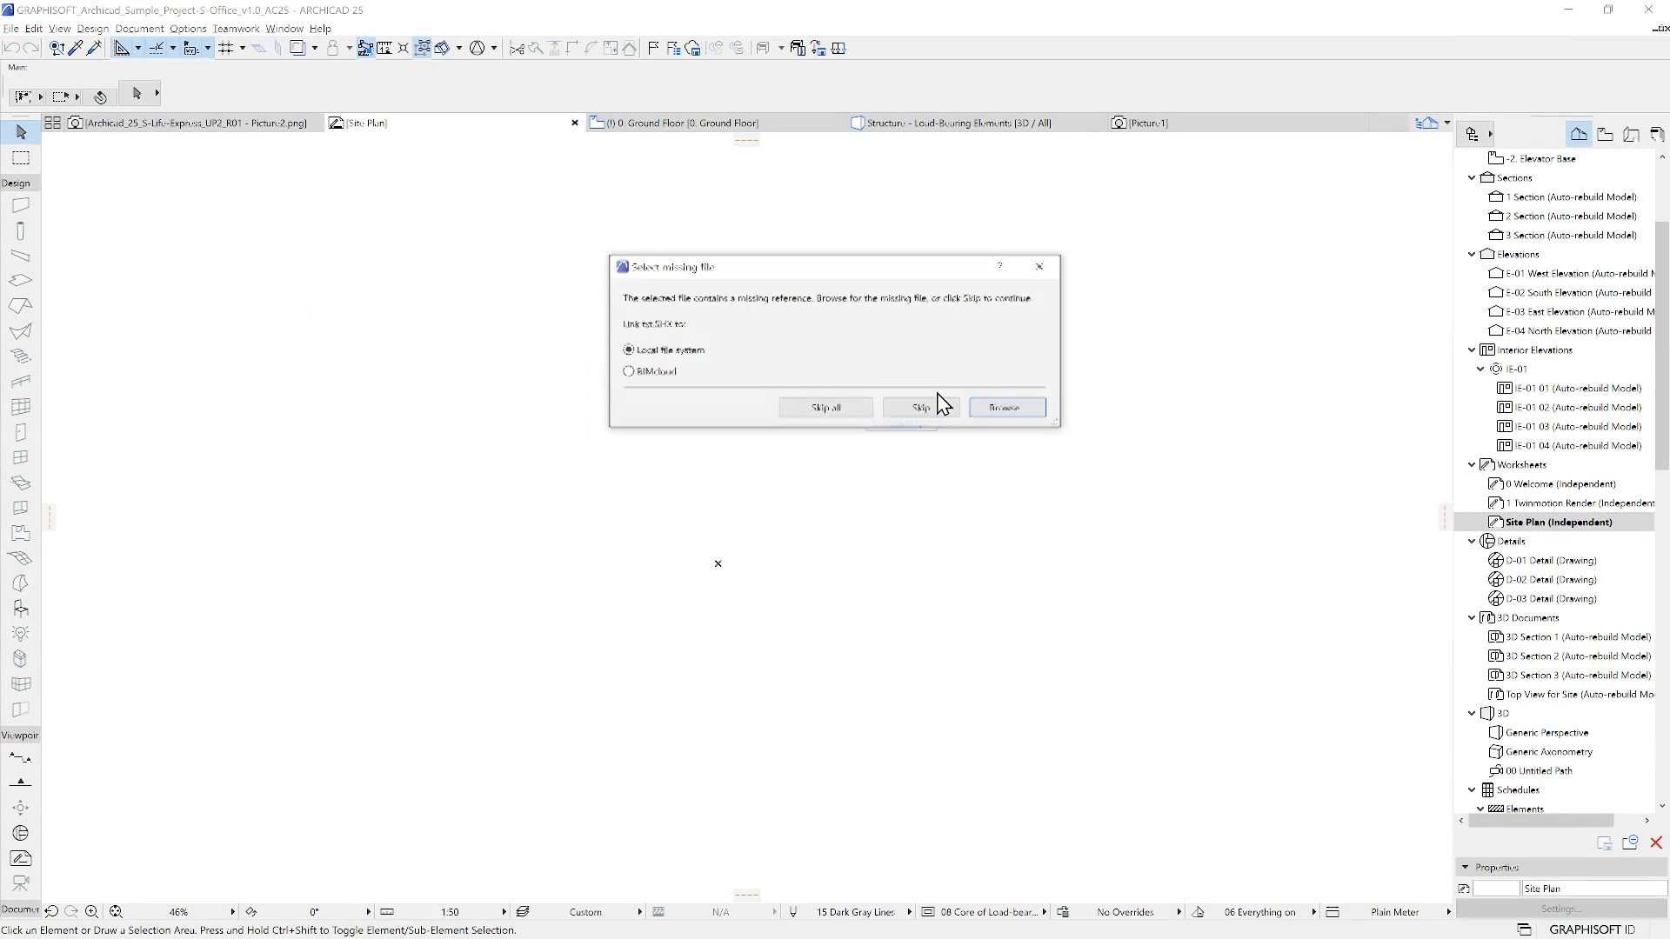
{"action": "left_click", "coordinate": [828, 408]}
{"action": "scroll", "coordinate": [780, 472], "scroll_direction": "down", "scroll_amount": 10}
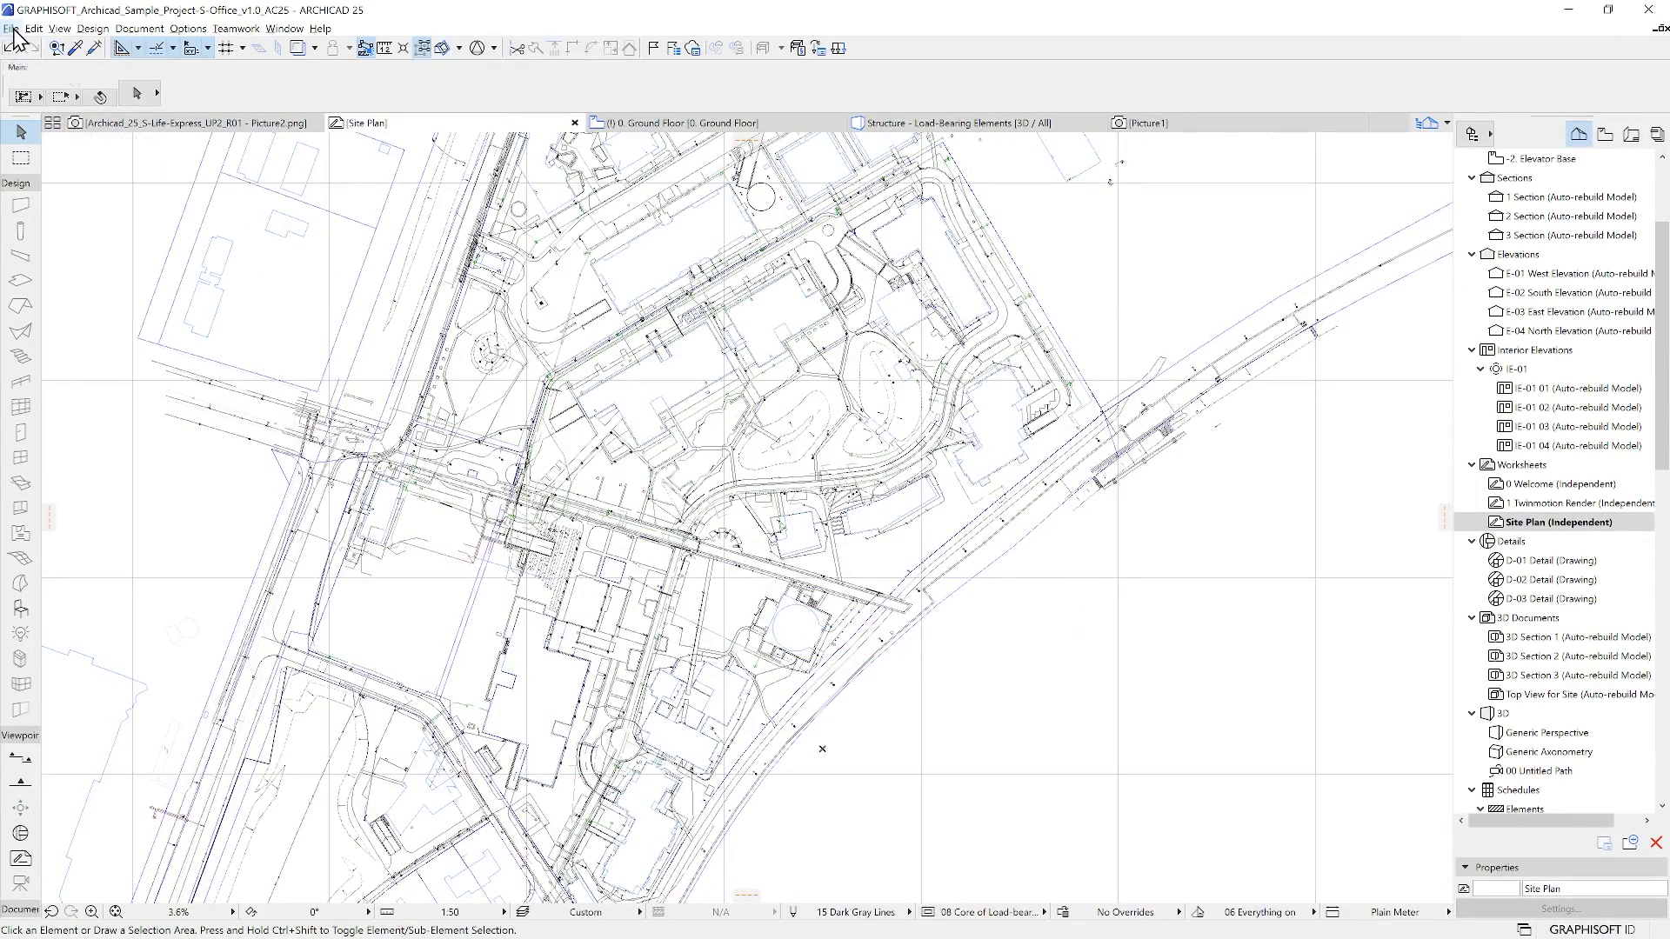
Step: Examine the drawing unit, open, save, attribute and miscellaneous settings of the 02 For editable import DXF-DWG translator
{"action": "left_click", "coordinate": [13, 29]}
{"action": "mouse_move", "coordinate": [161, 233]}
{"action": "mouse_move", "coordinate": [262, 288]}
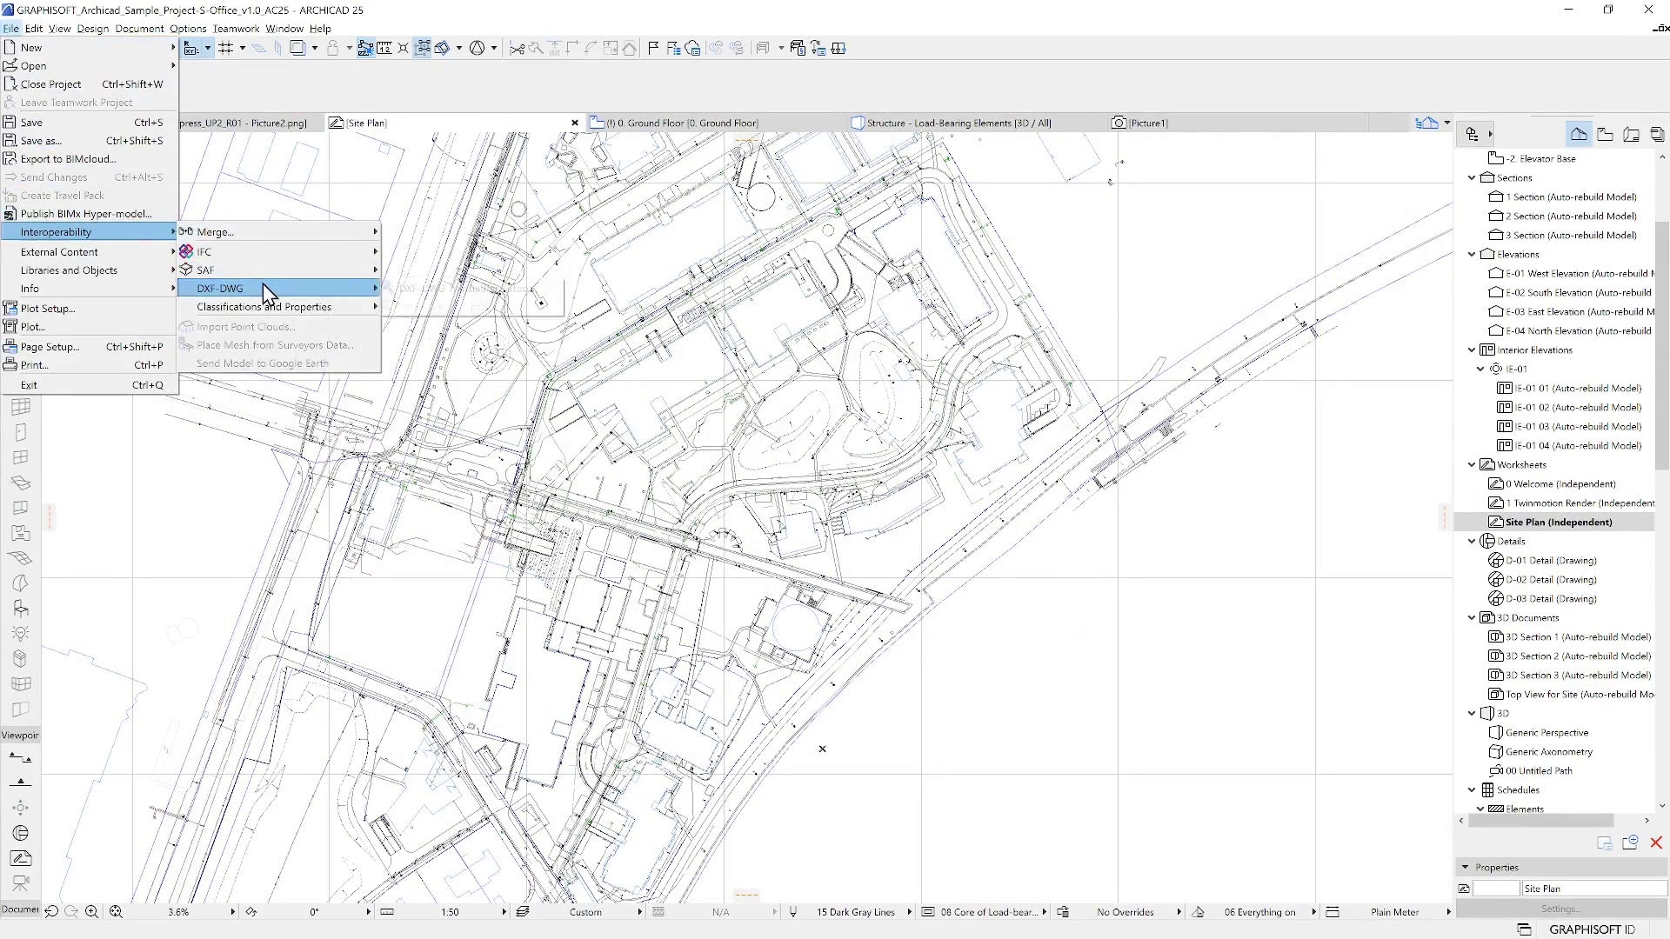
{"action": "left_click", "coordinate": [414, 287]}
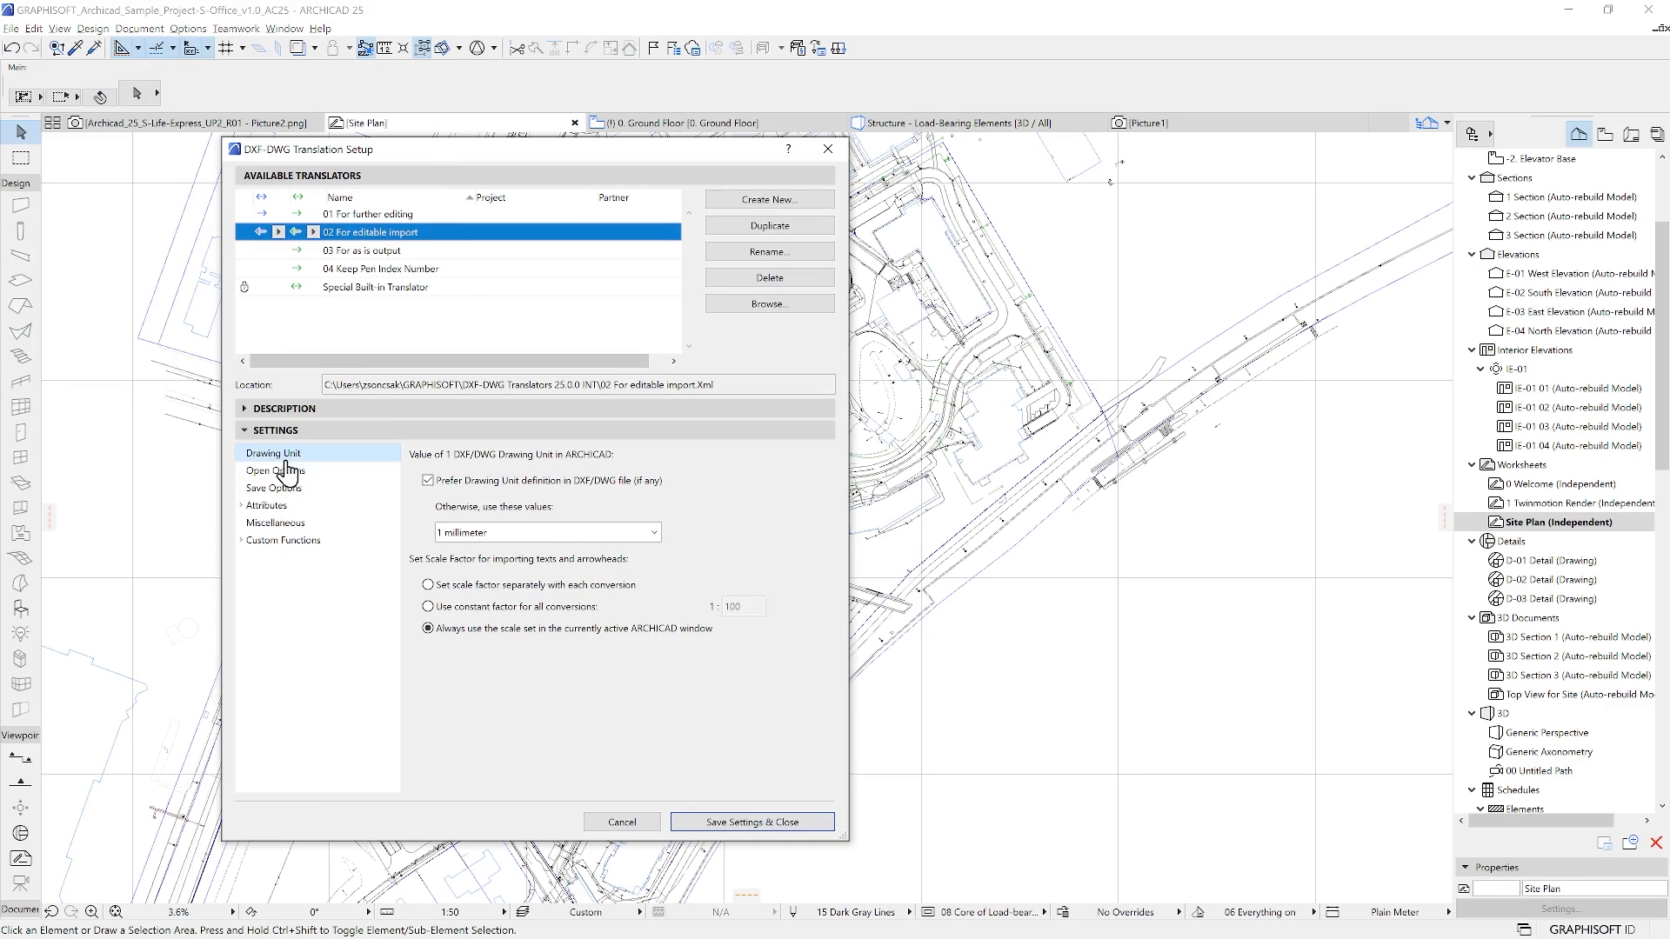
{"action": "left_click", "coordinate": [287, 471]}
{"action": "left_click", "coordinate": [288, 488]}
{"action": "left_click", "coordinate": [291, 505]}
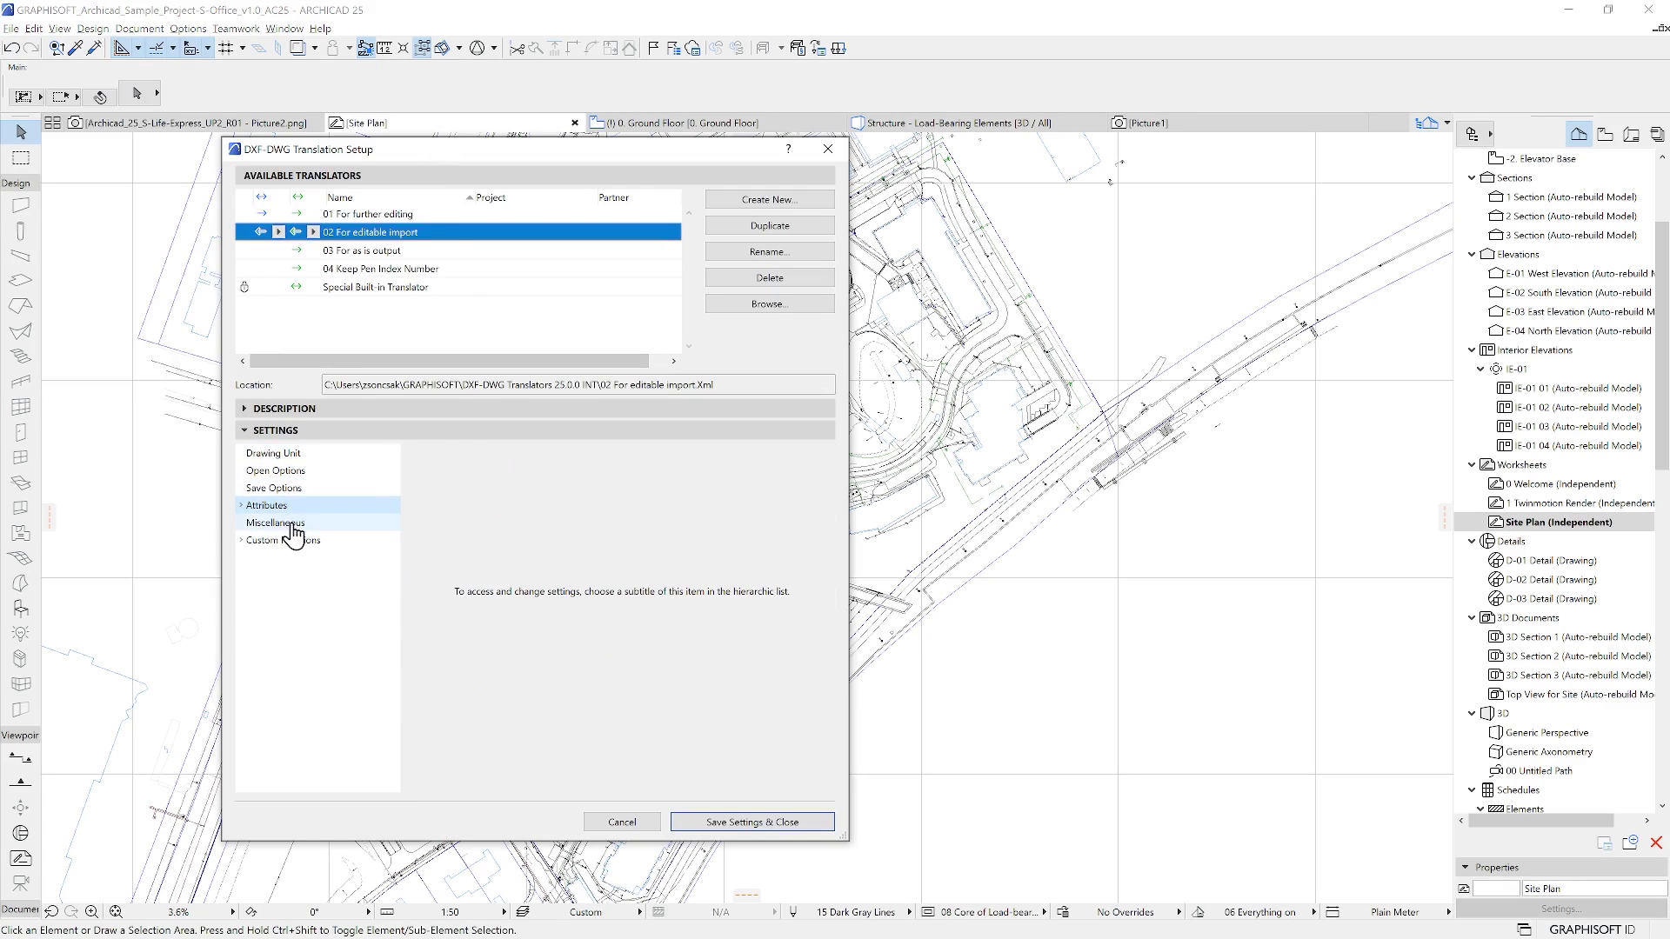
{"action": "left_click", "coordinate": [292, 525]}
{"action": "left_click", "coordinate": [296, 455]}
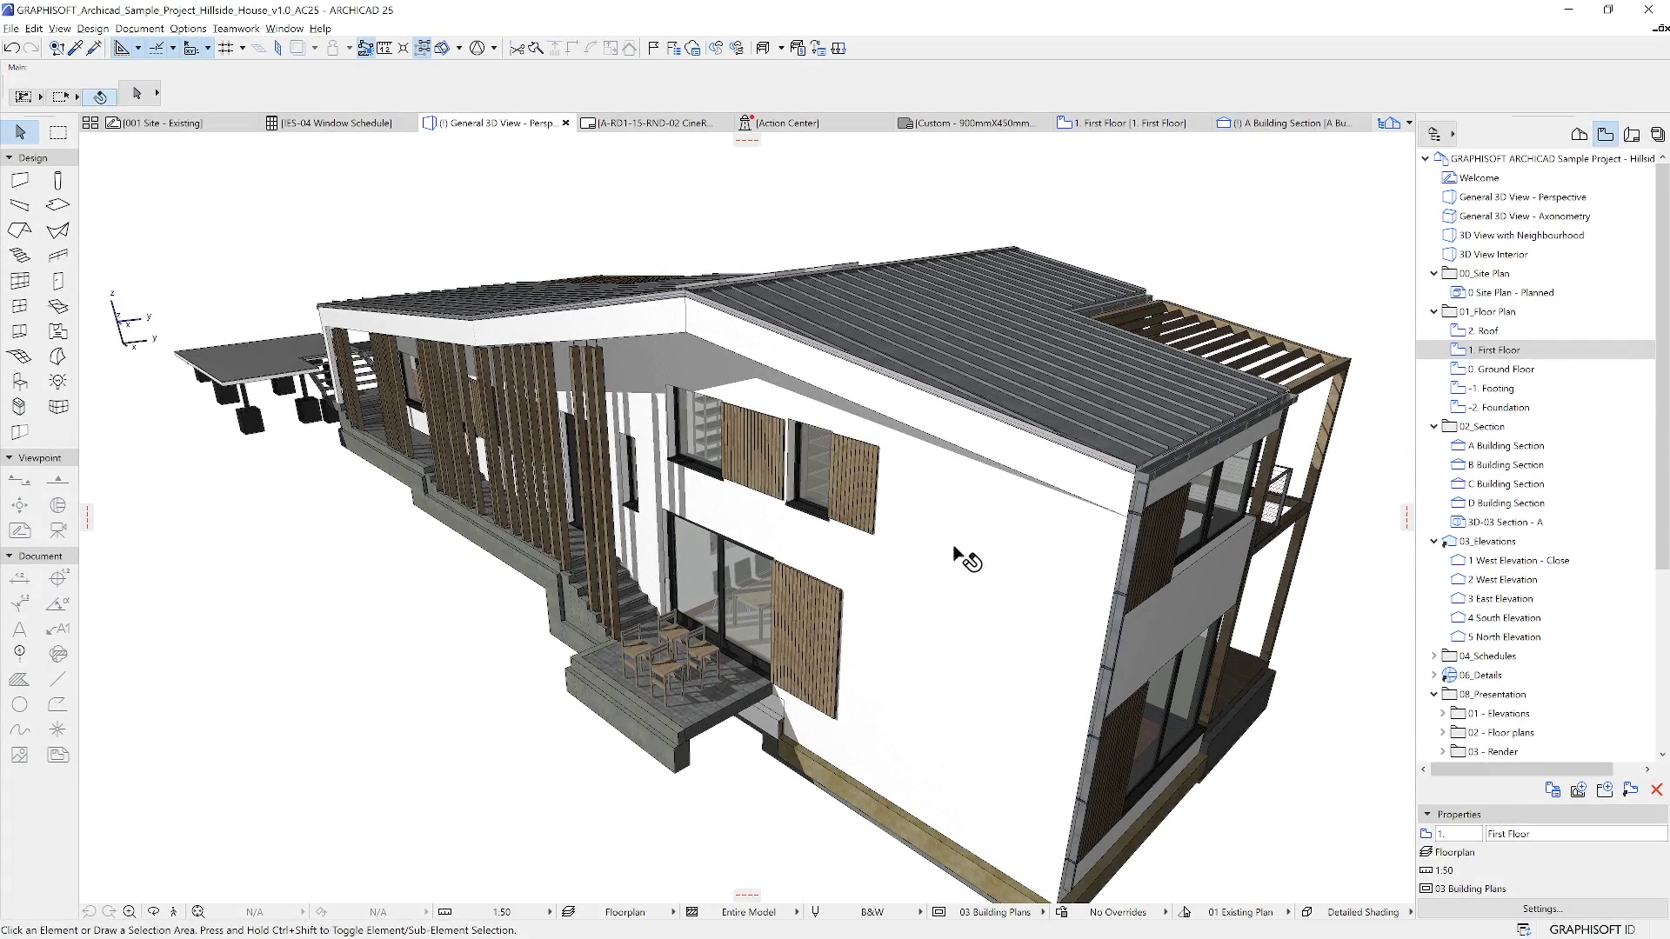
Step: Open the settings of the first-floor exterior wall in the Hillside House 3D view and enlarge its Classification and Properties list
{"action": "left_click", "coordinate": [962, 560]}
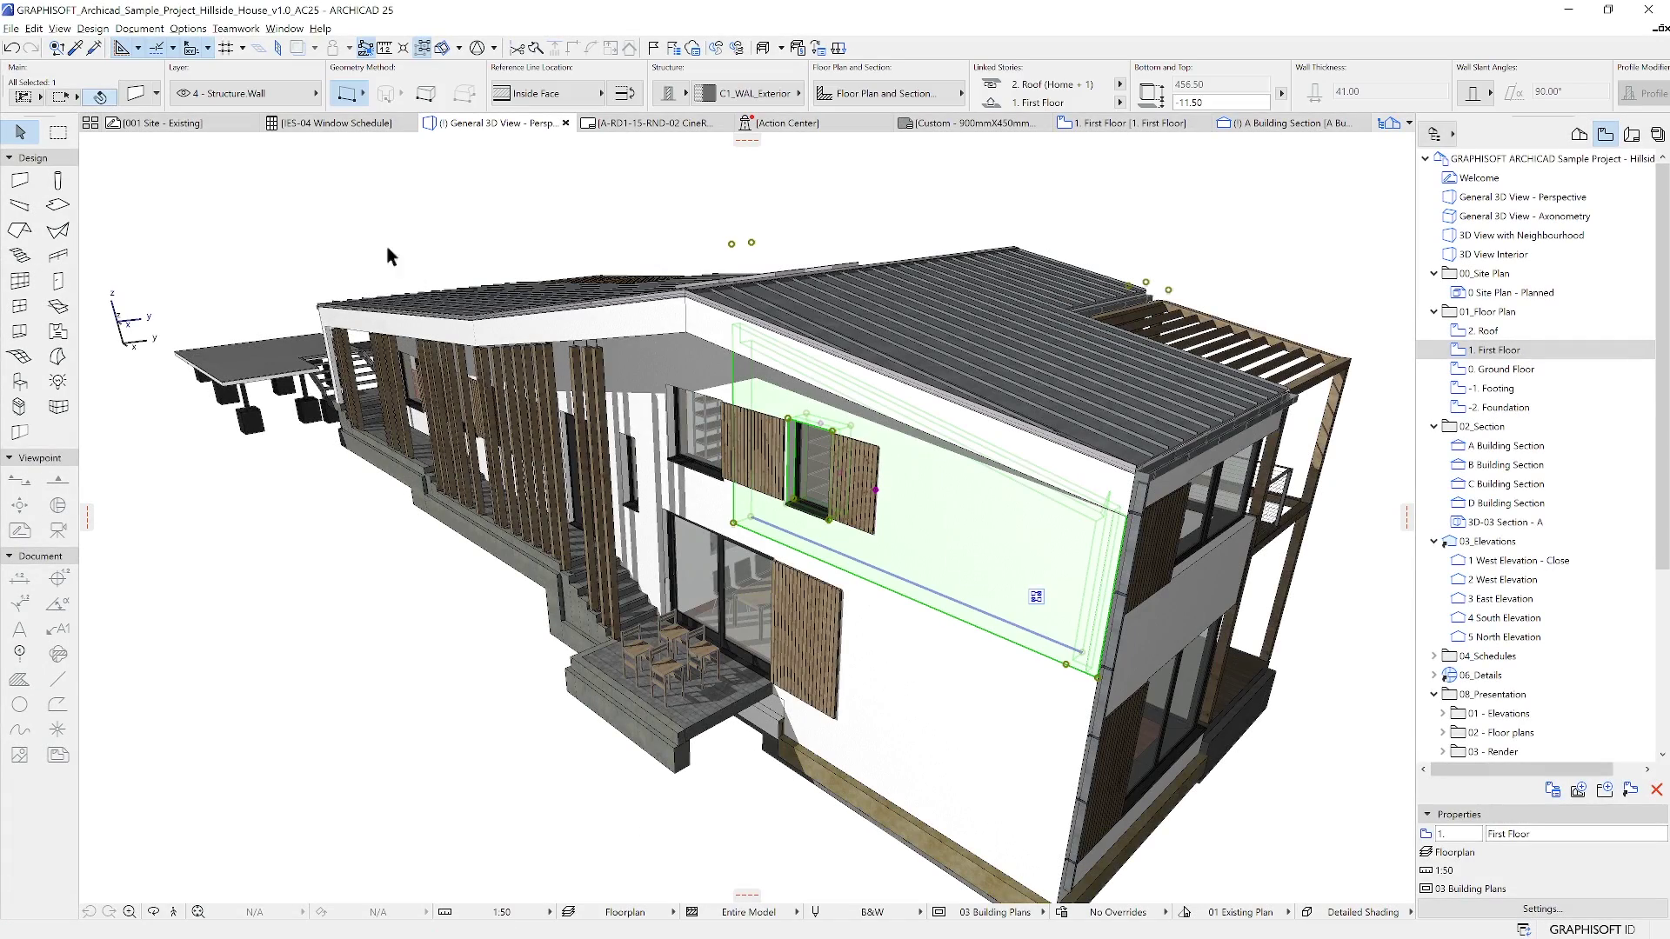
{"action": "left_click", "coordinate": [135, 94]}
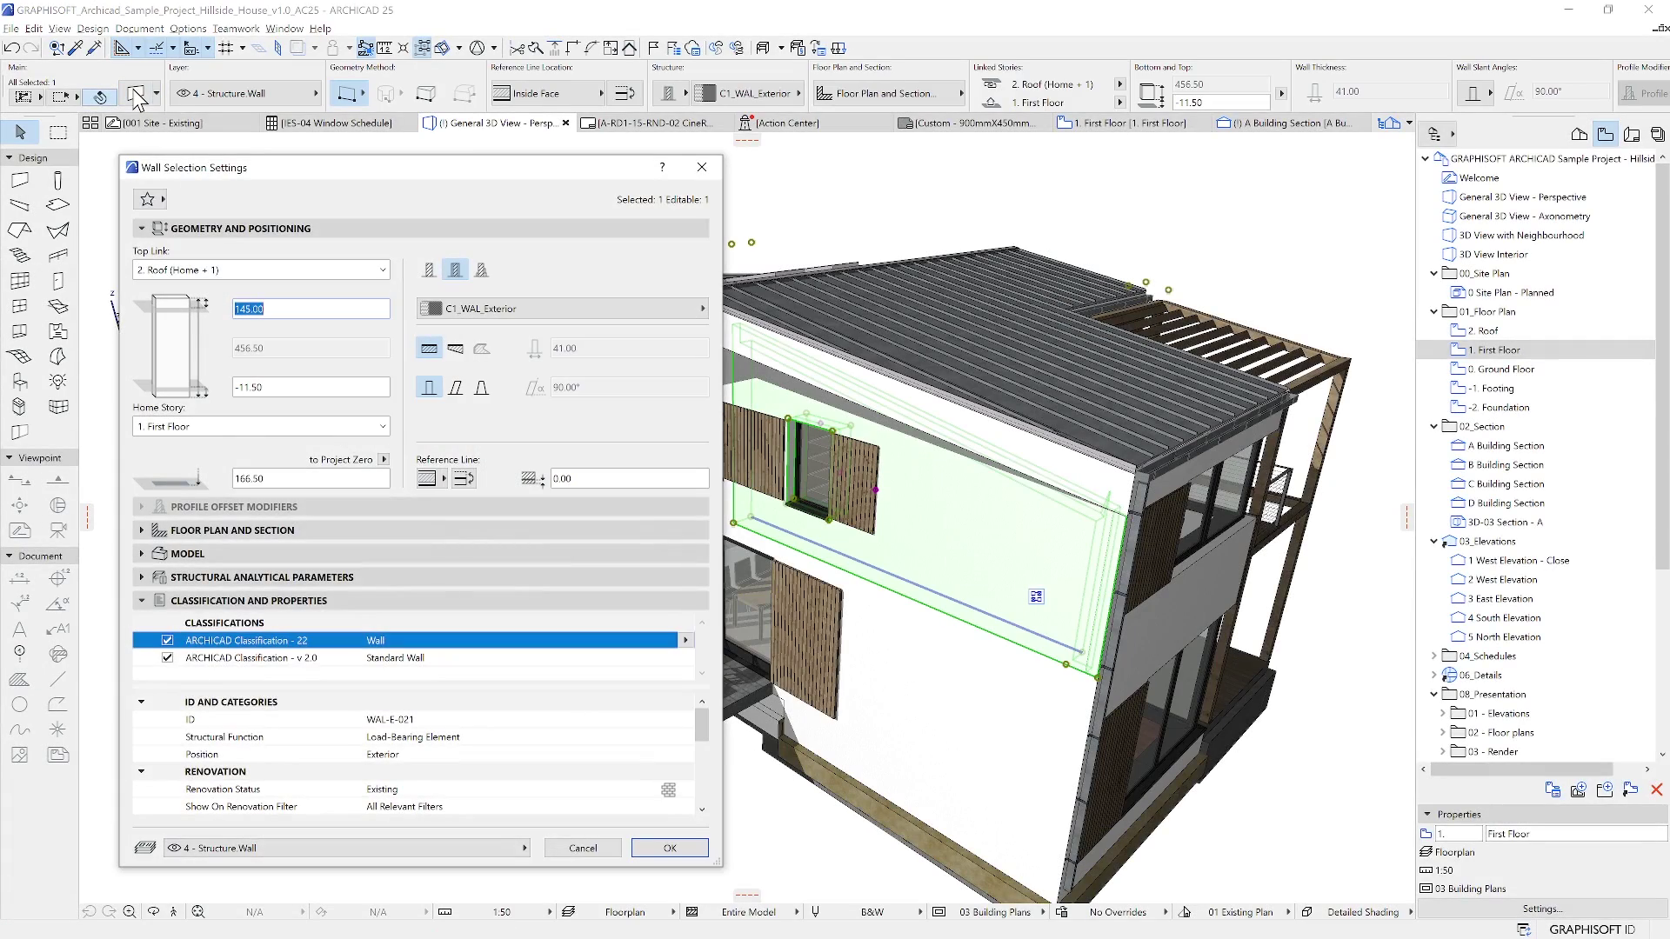
{"action": "left_click", "coordinate": [235, 229]}
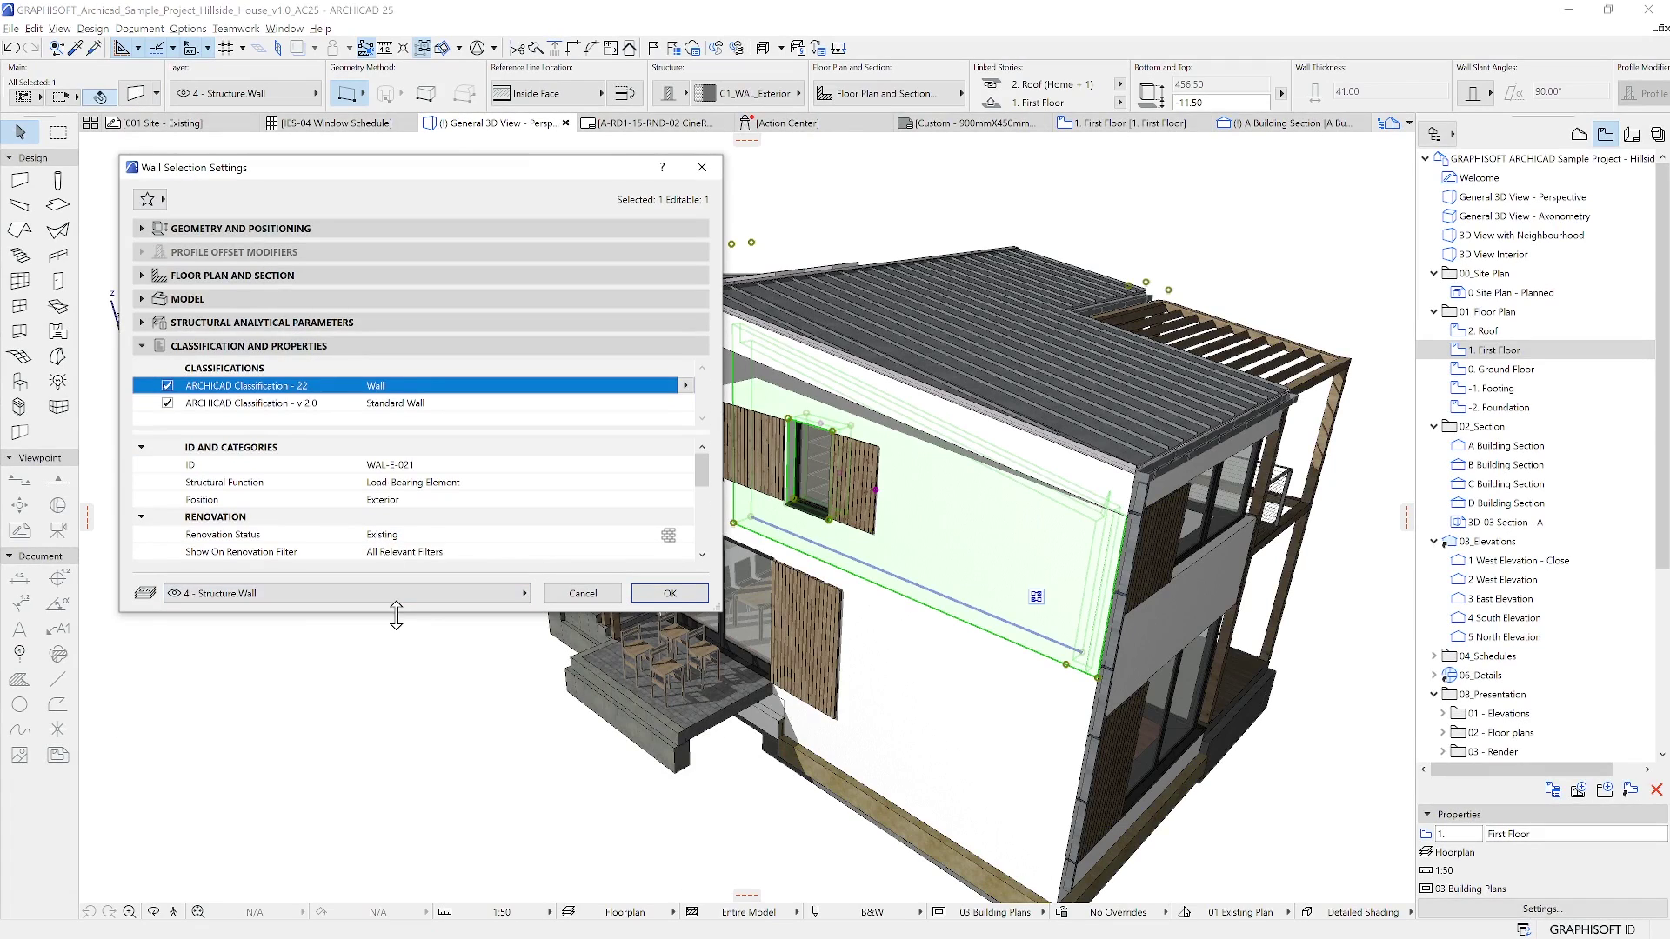
{"action": "left_click_drag", "start_coordinate": [396, 615], "coordinate": [408, 820]}
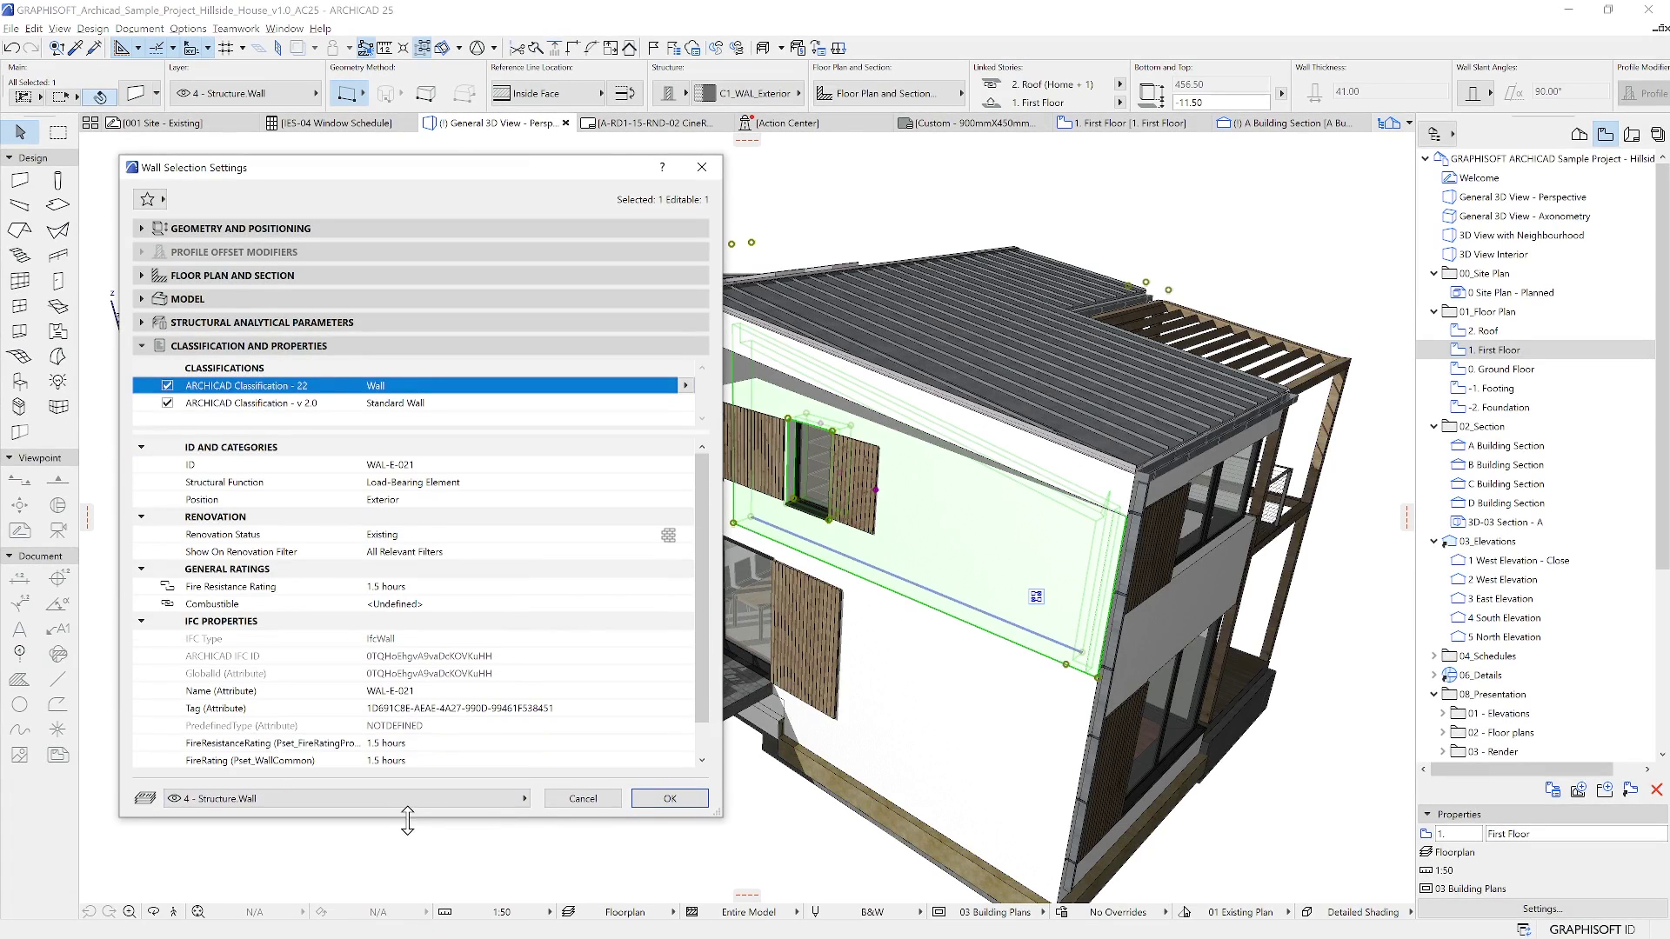
Step: Examine the wall's Structural Function and Position properties, including the options available for Position
{"action": "left_click", "coordinate": [430, 487]}
{"action": "left_click", "coordinate": [430, 504]}
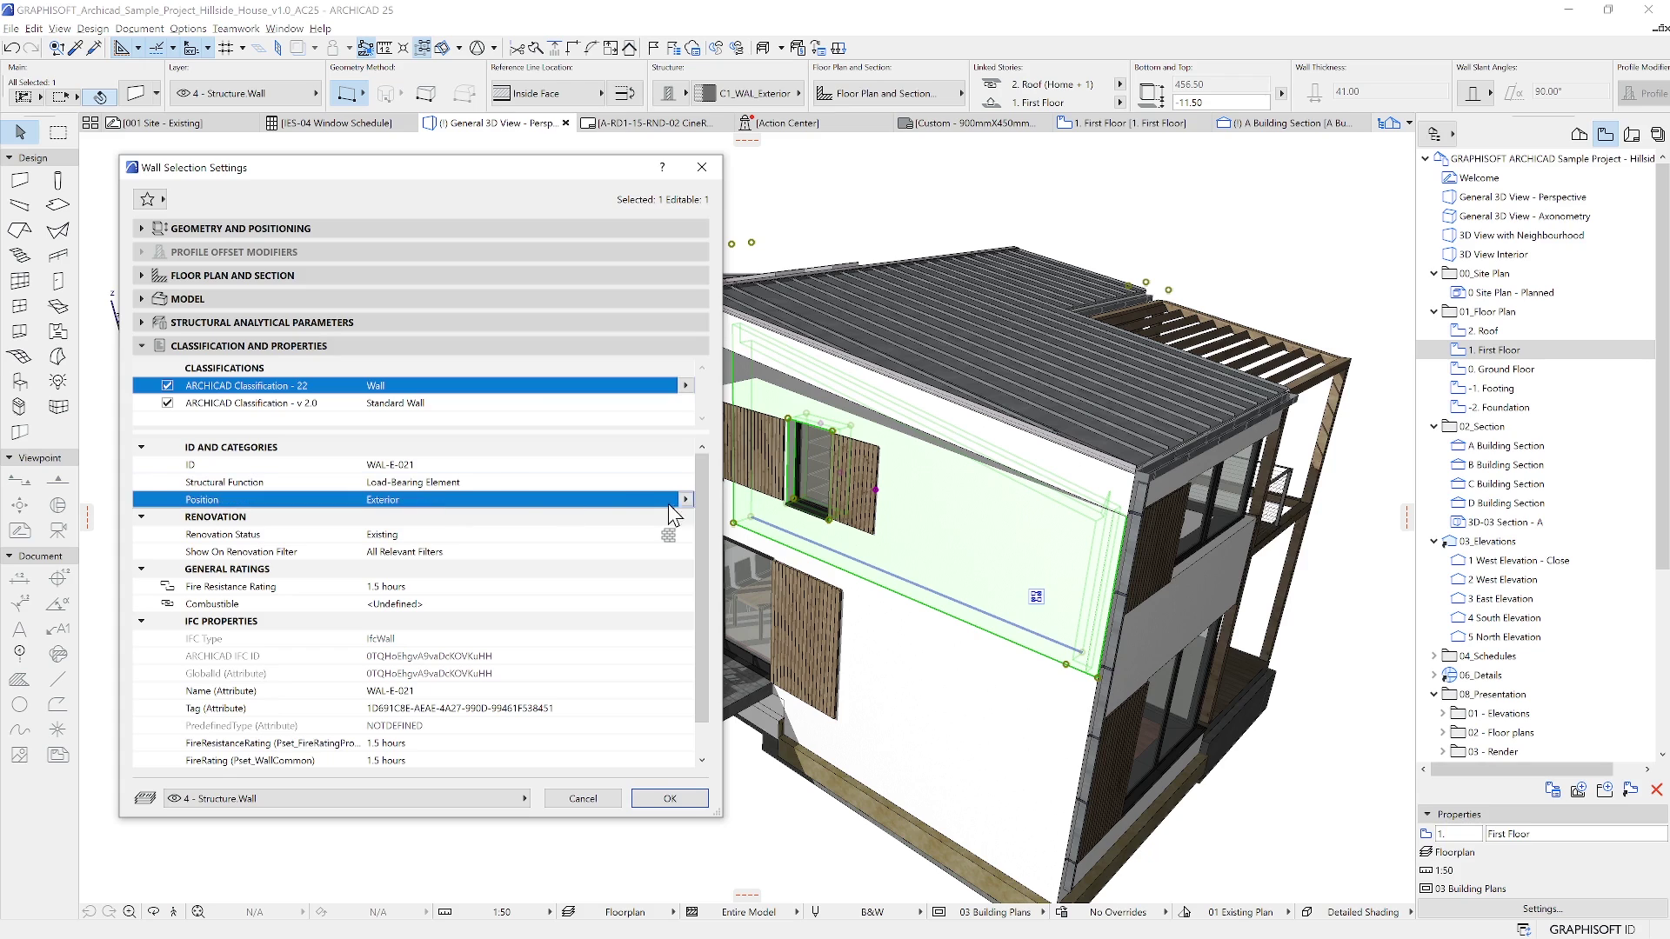
{"action": "left_click", "coordinate": [686, 499]}
{"action": "left_click", "coordinate": [709, 525]}
Step: Set the wall's Fire Resistance Rating to 1 hour and apply the wall settings
{"action": "left_click", "coordinate": [462, 586]}
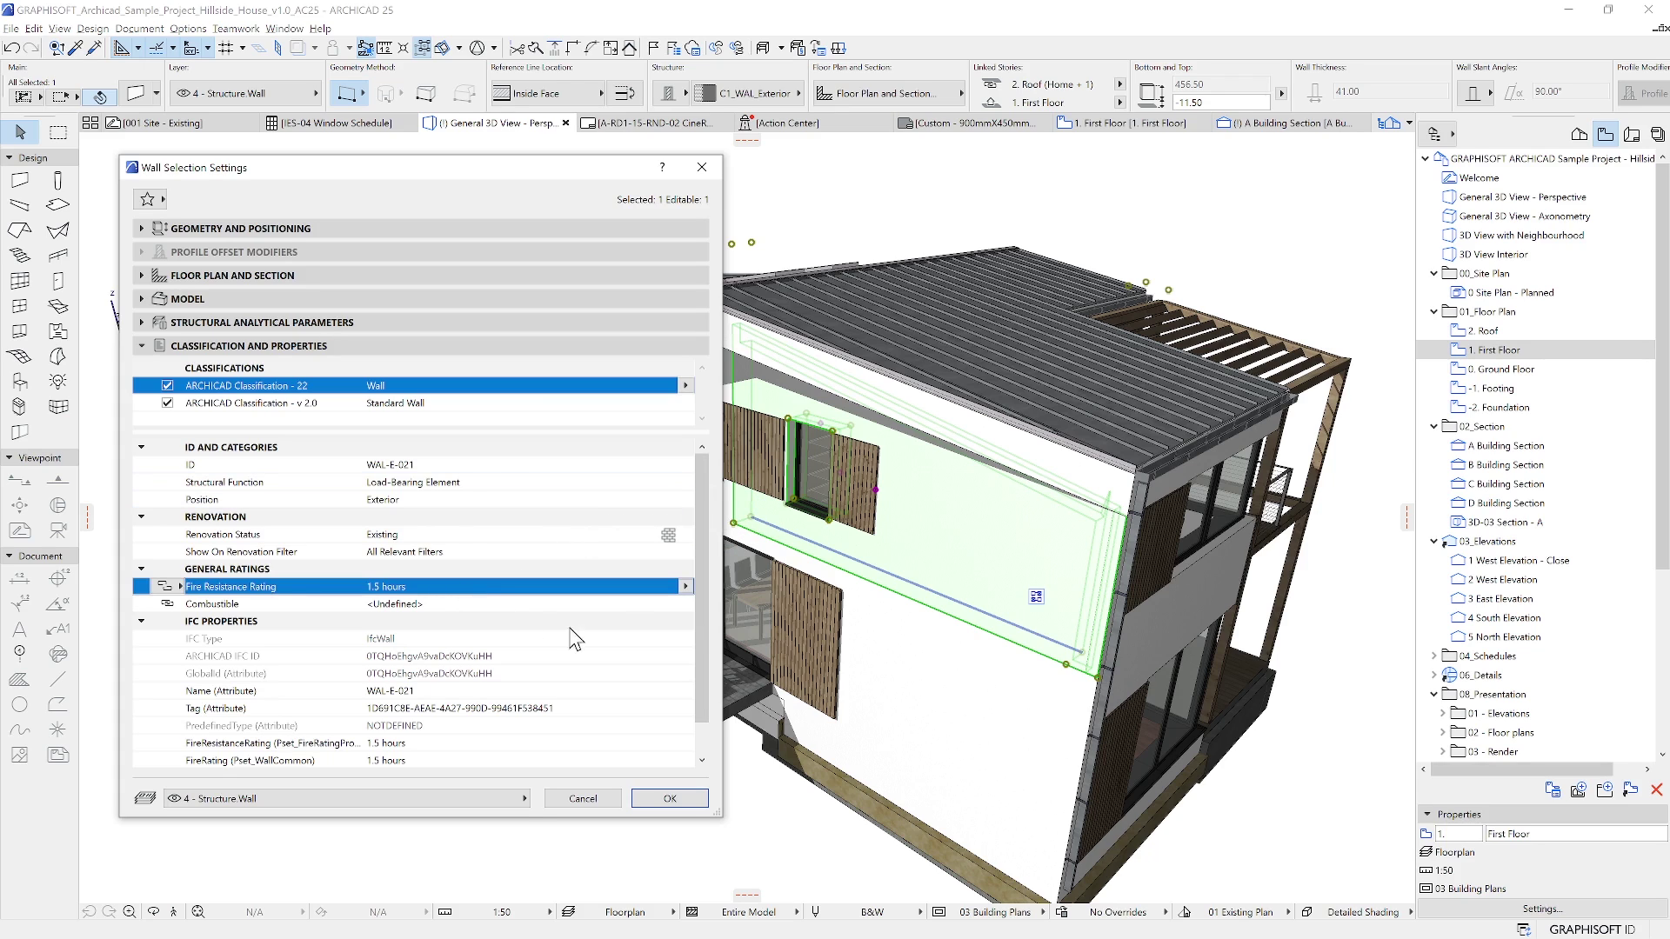
{"action": "left_click", "coordinate": [687, 588]}
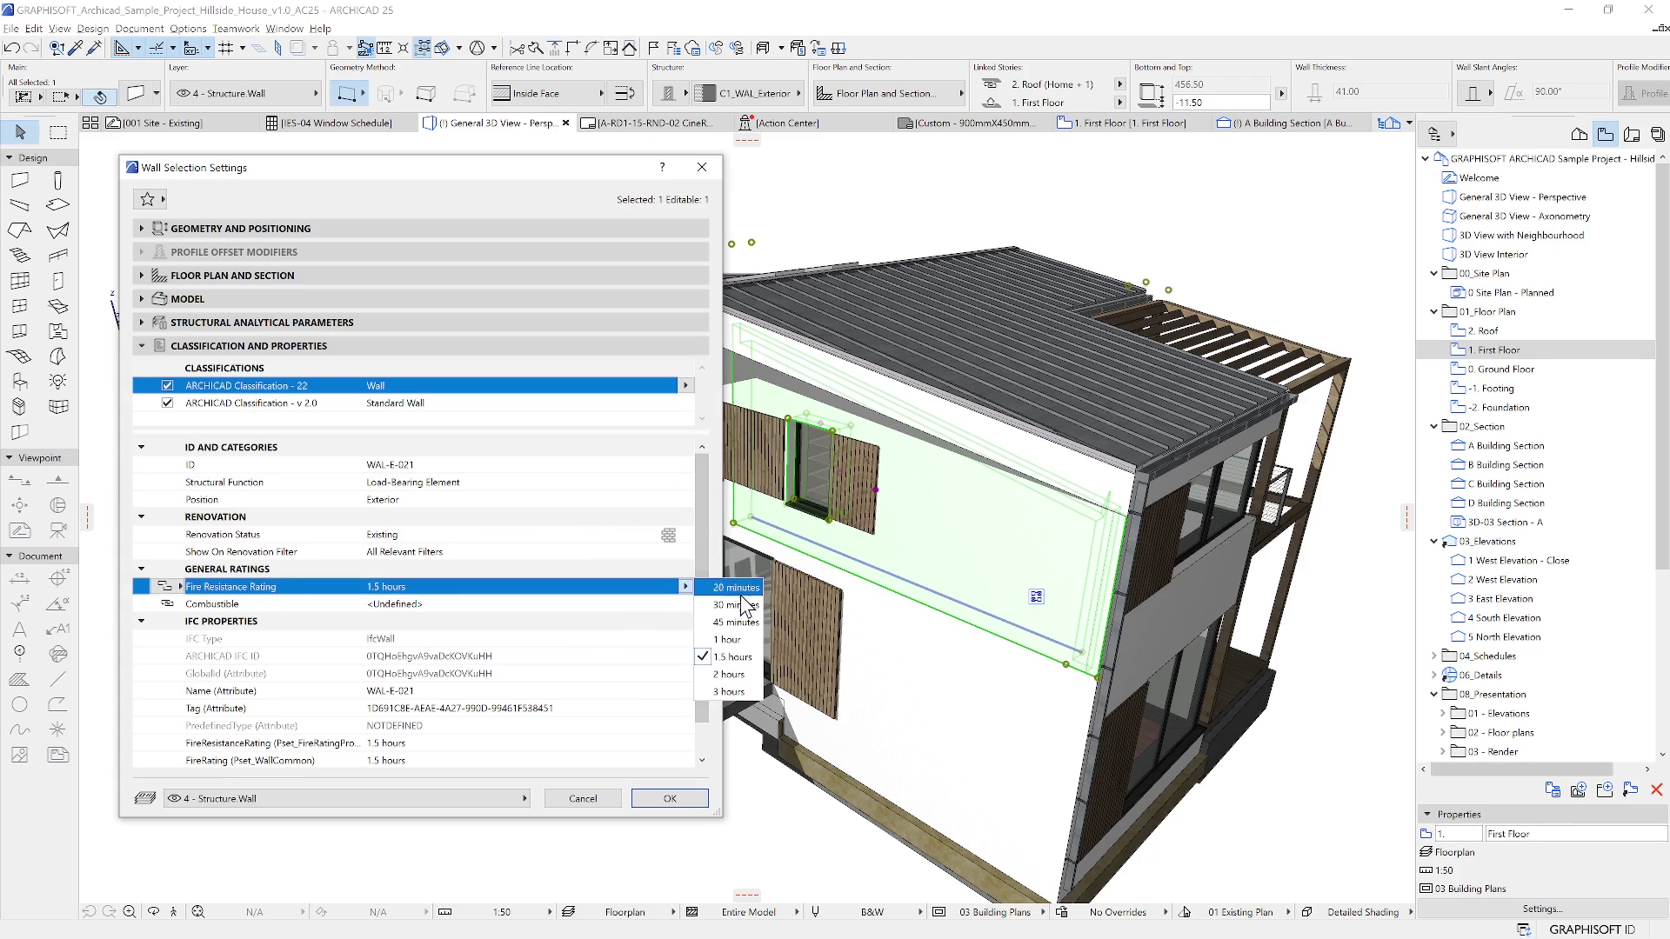
{"action": "left_click", "coordinate": [734, 641]}
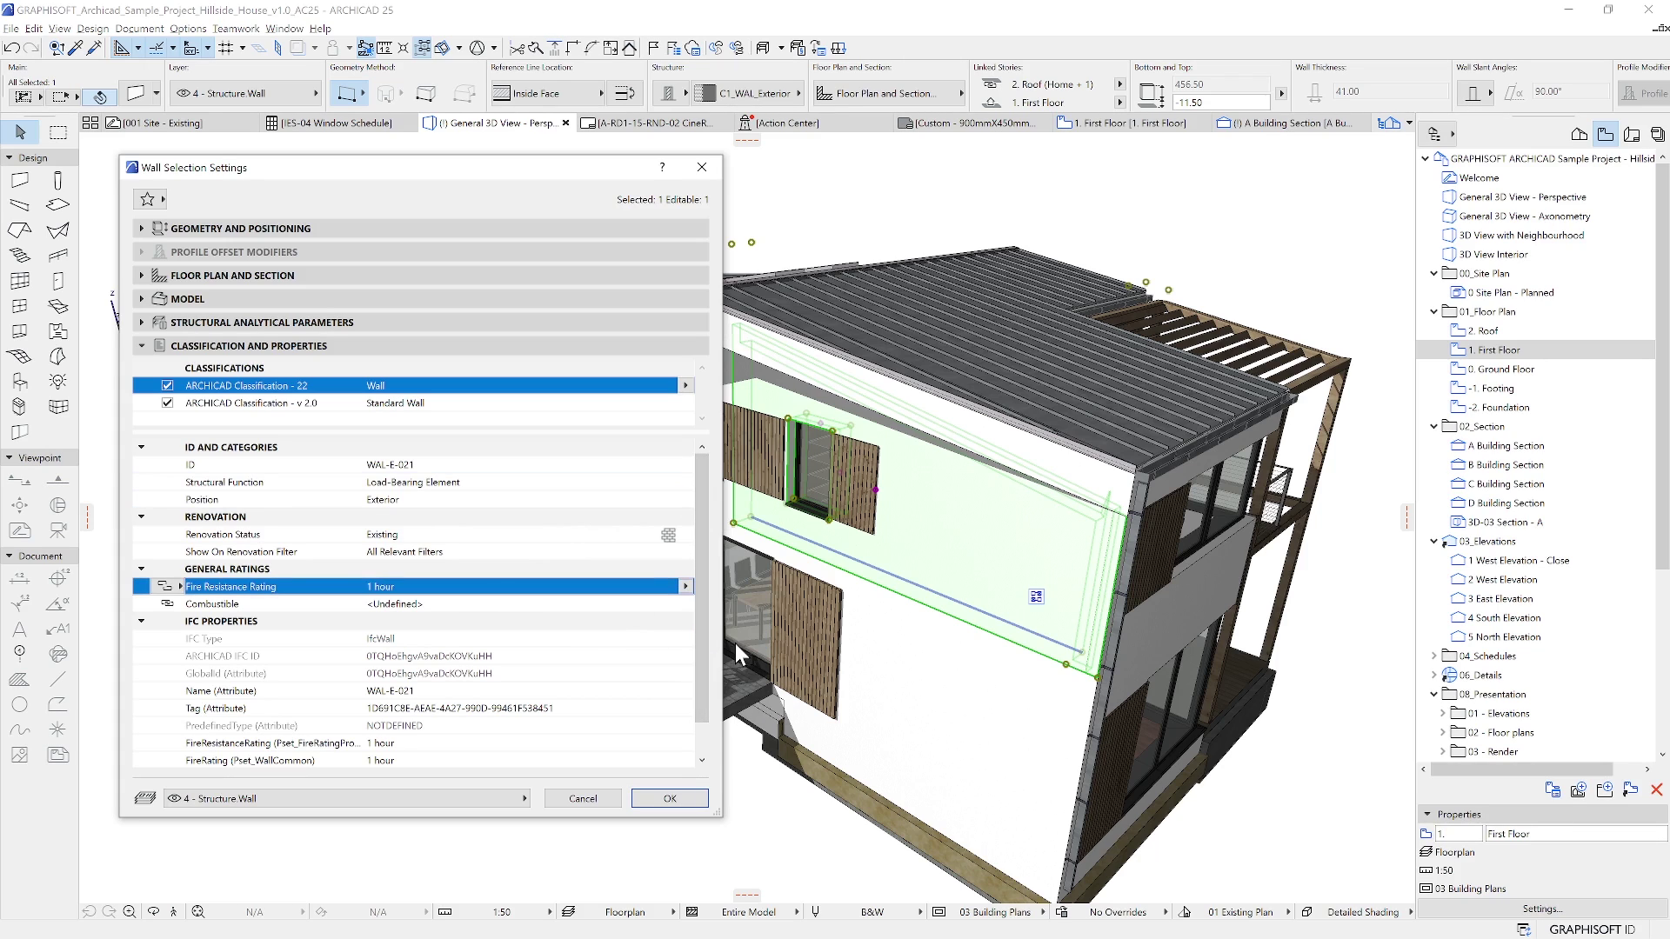
{"action": "left_click", "coordinate": [680, 797]}
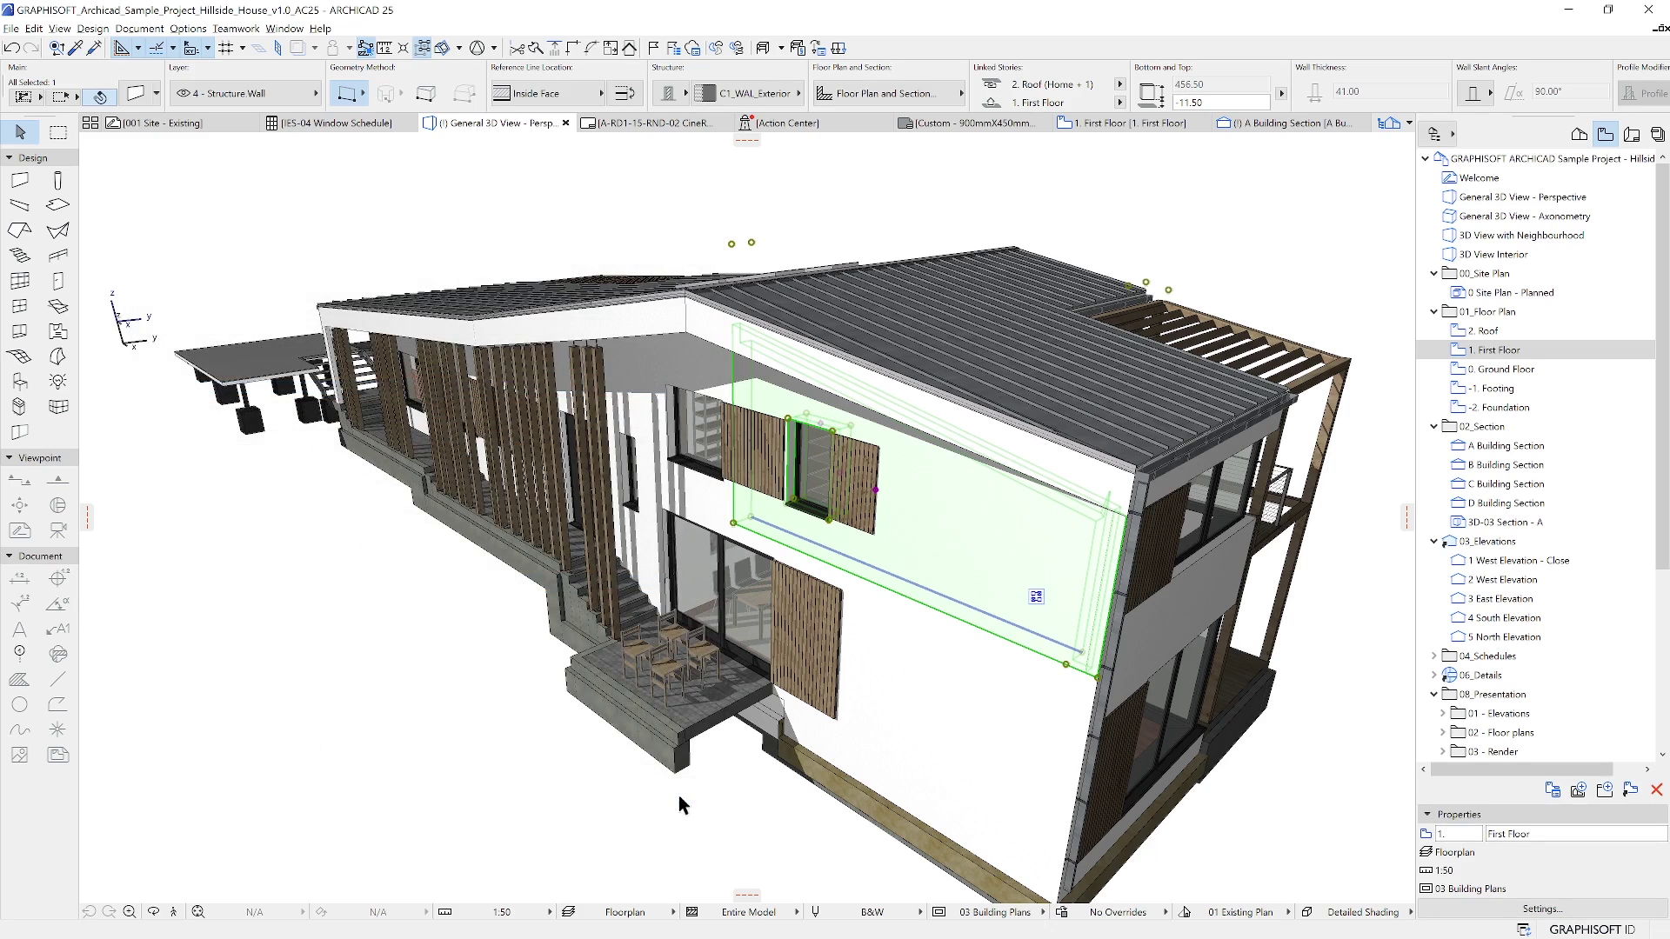
{"action": "left_click", "coordinate": [679, 795]}
Step: Create a property named Waterproof in the GENERAL RATINGS group of the Property Manager with the True/False data type
{"action": "left_click", "coordinate": [188, 28]}
{"action": "left_click", "coordinate": [217, 65]}
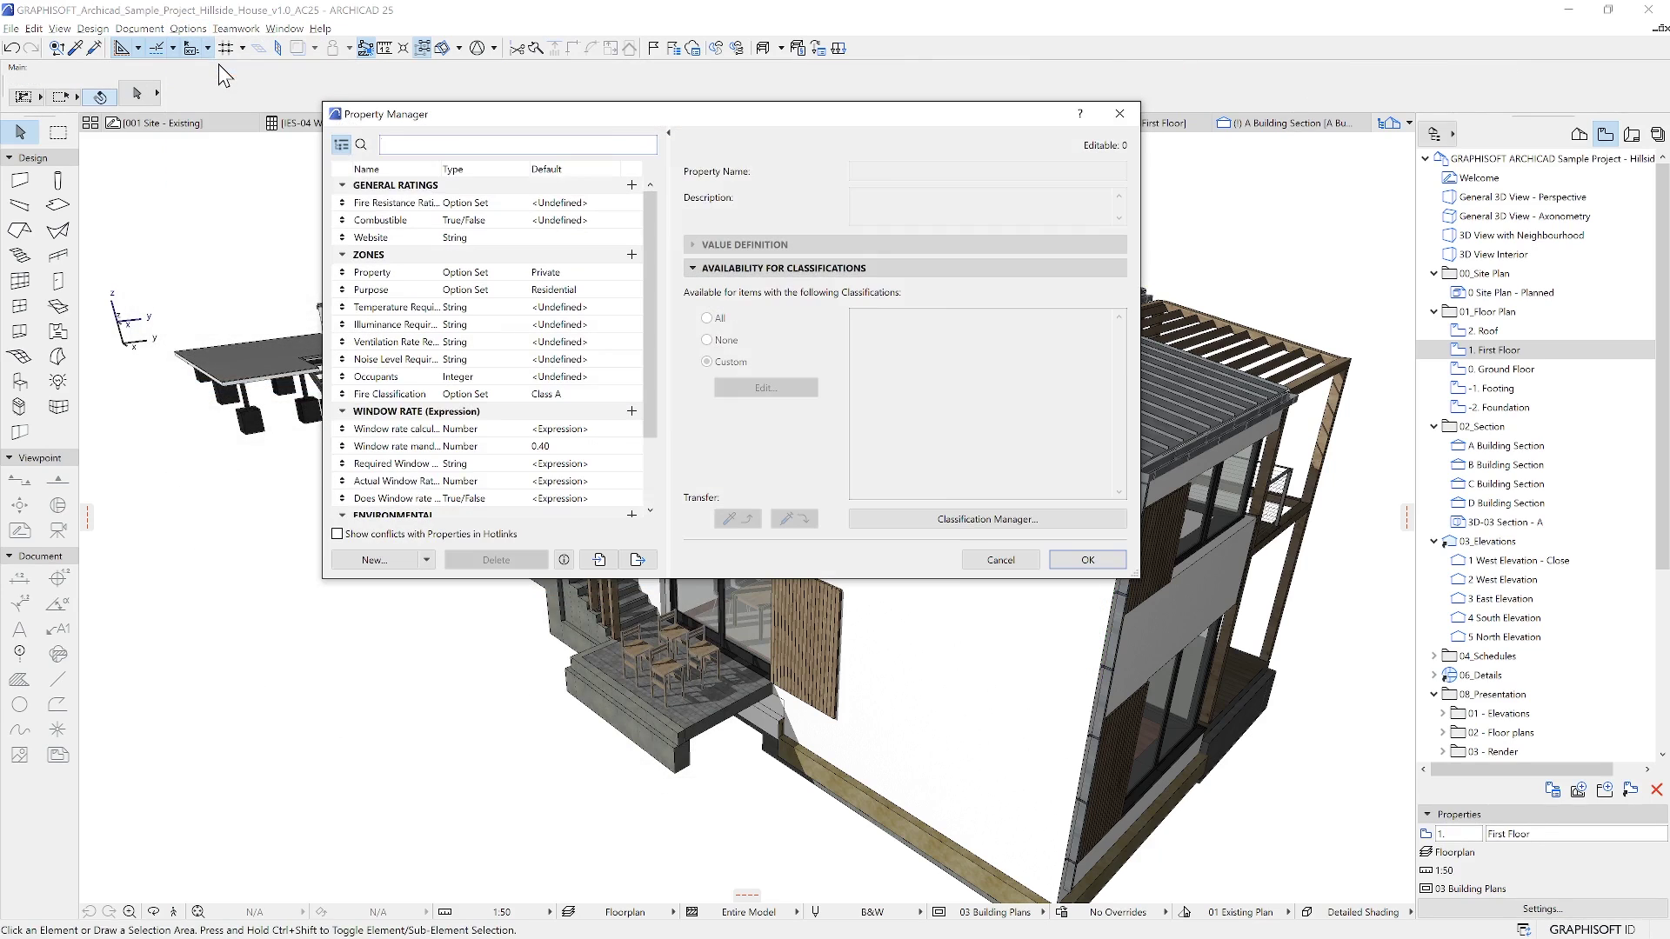
{"action": "left_click", "coordinate": [396, 186]}
{"action": "left_click", "coordinate": [379, 563]}
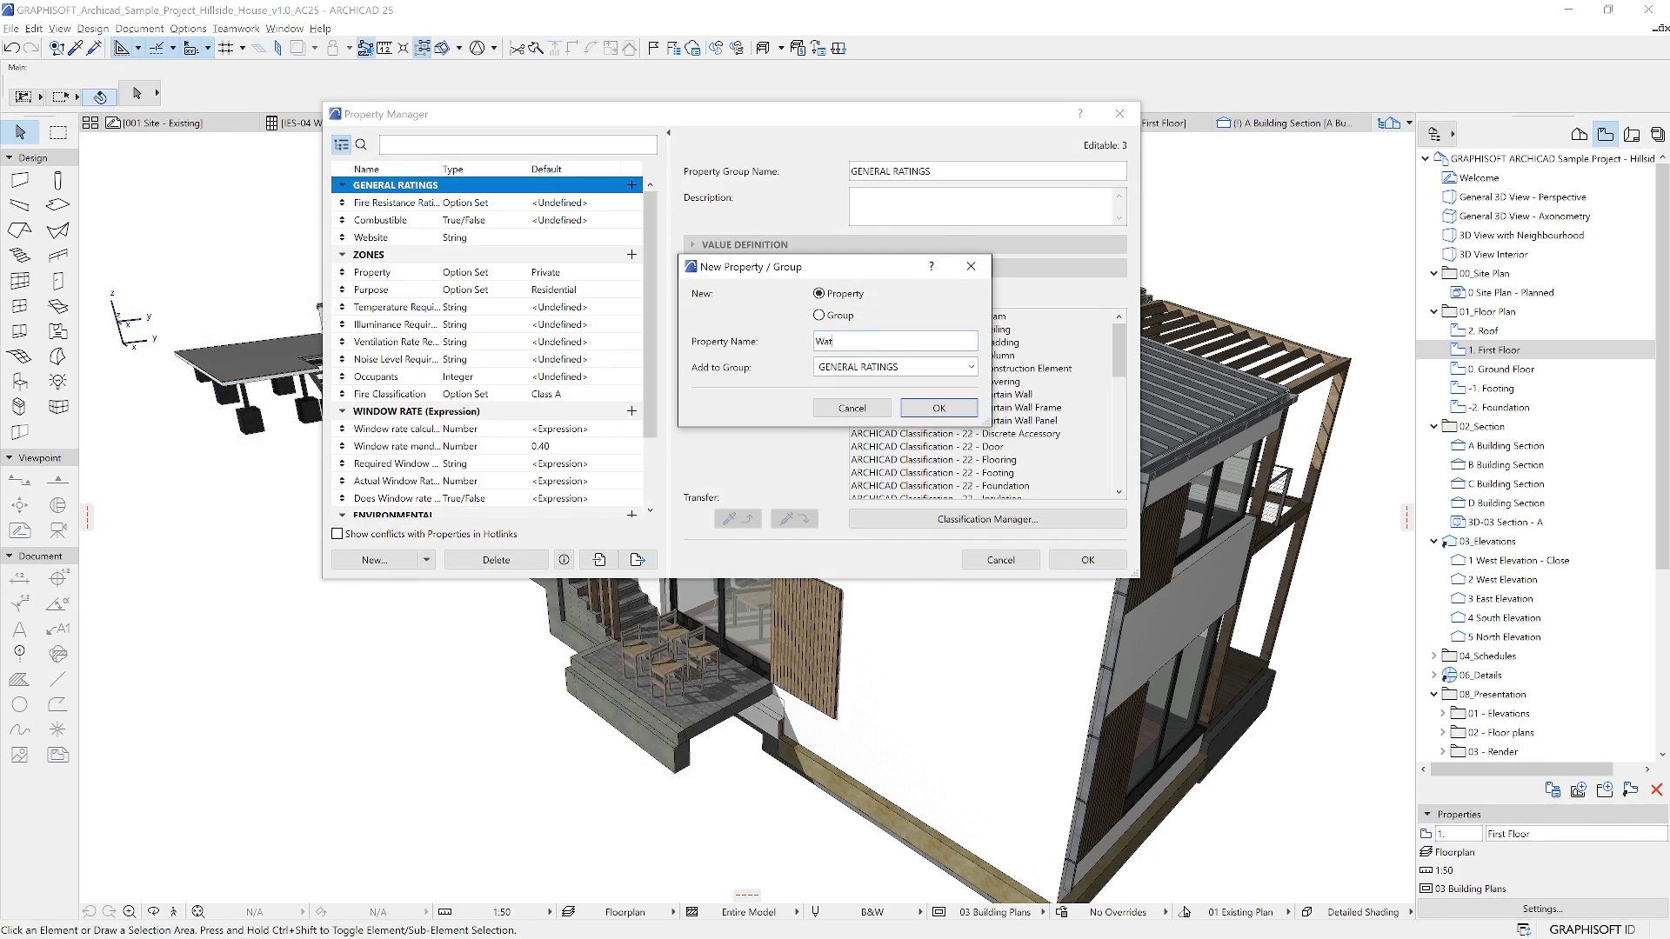
{"action": "left_click", "coordinate": [935, 408]}
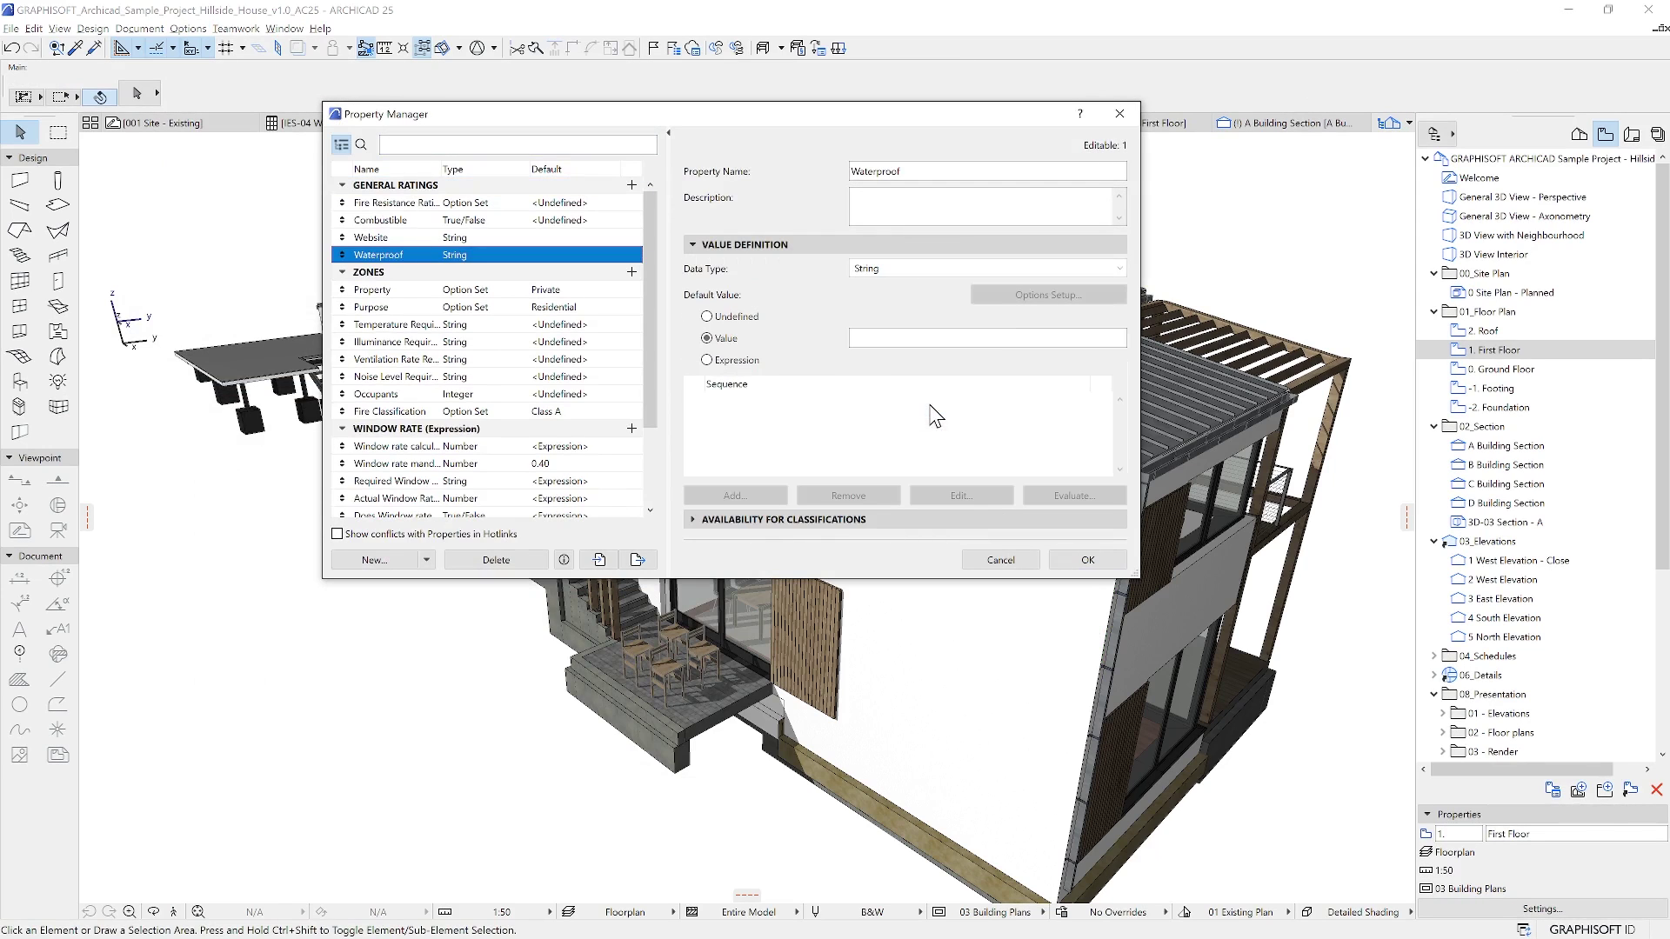
{"action": "left_click", "coordinate": [1044, 268]}
{"action": "left_click", "coordinate": [902, 443]}
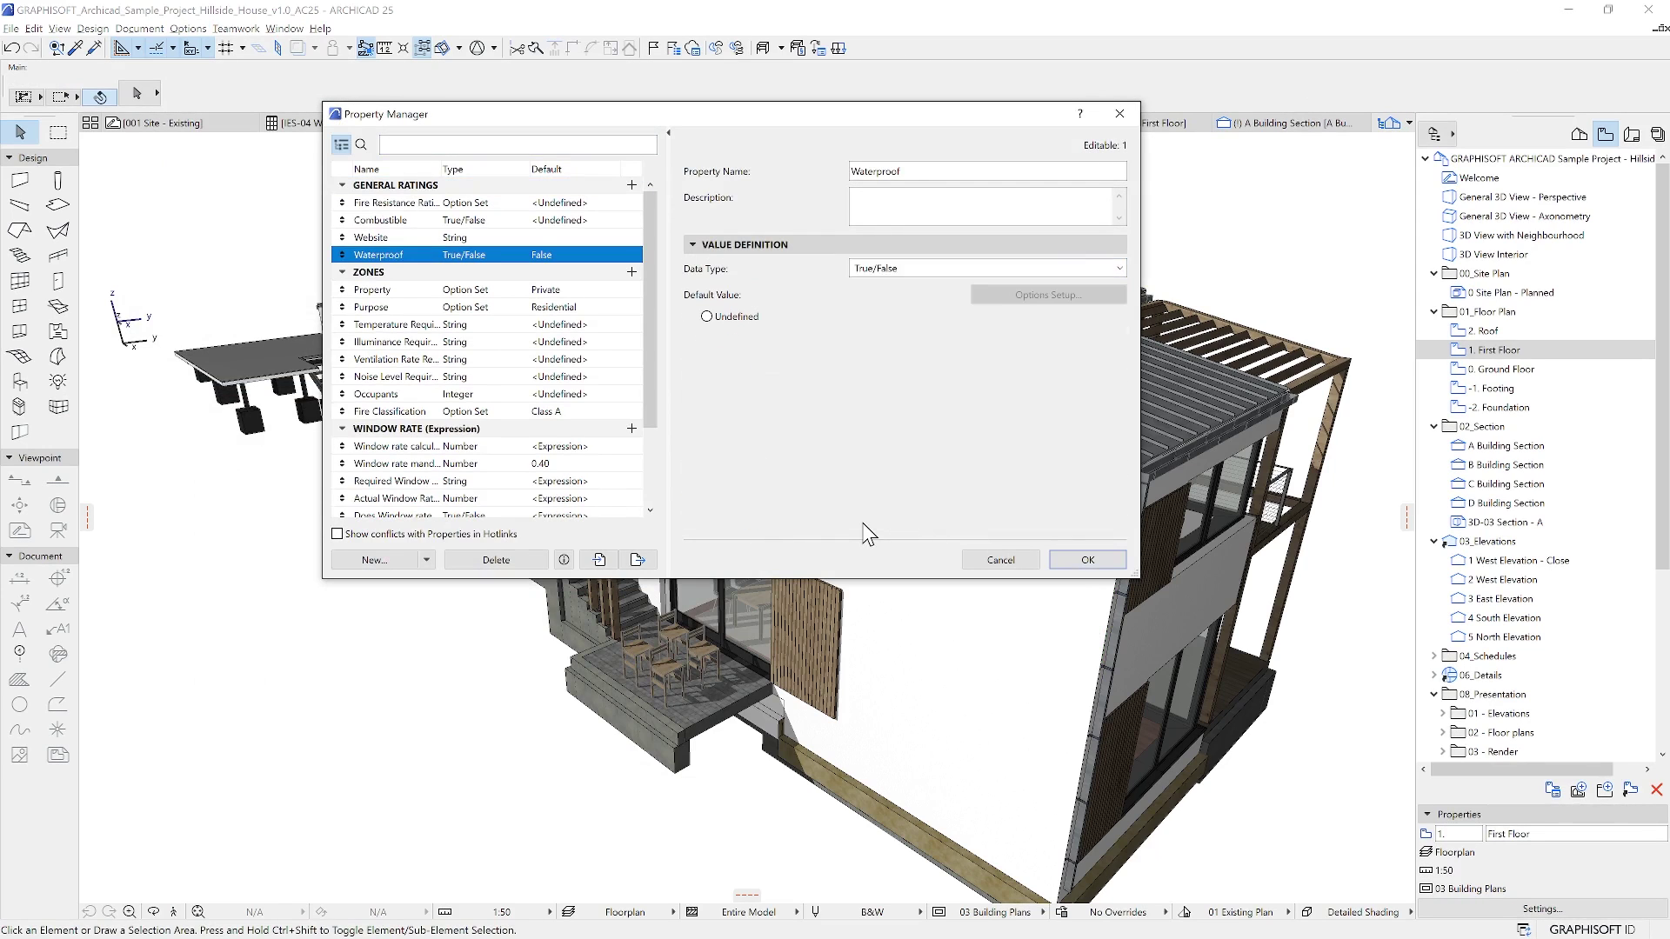
Step: Make the Waterproof property available for the Standard Wall classification of ARCHICAD Classification - v 2.0 and save the property changes
{"action": "left_click", "coordinate": [866, 520]}
{"action": "left_click", "coordinate": [728, 361]}
{"action": "left_click", "coordinate": [743, 386]}
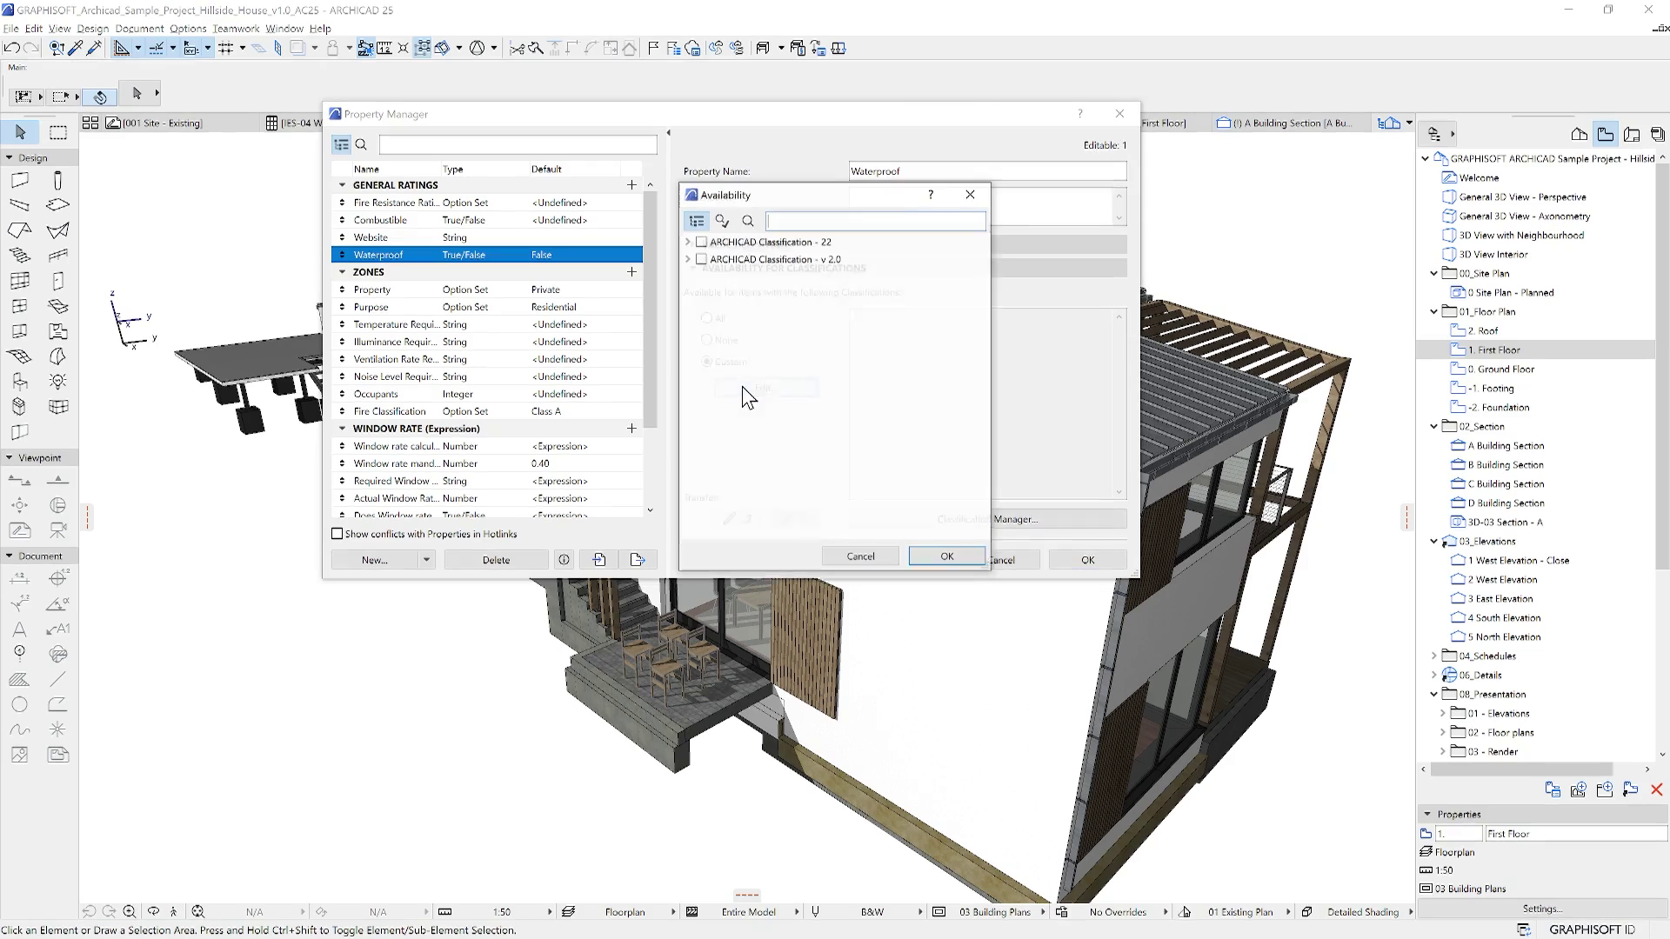
{"action": "left_click", "coordinate": [795, 222]}
{"action": "type", "text": "standard wall"}
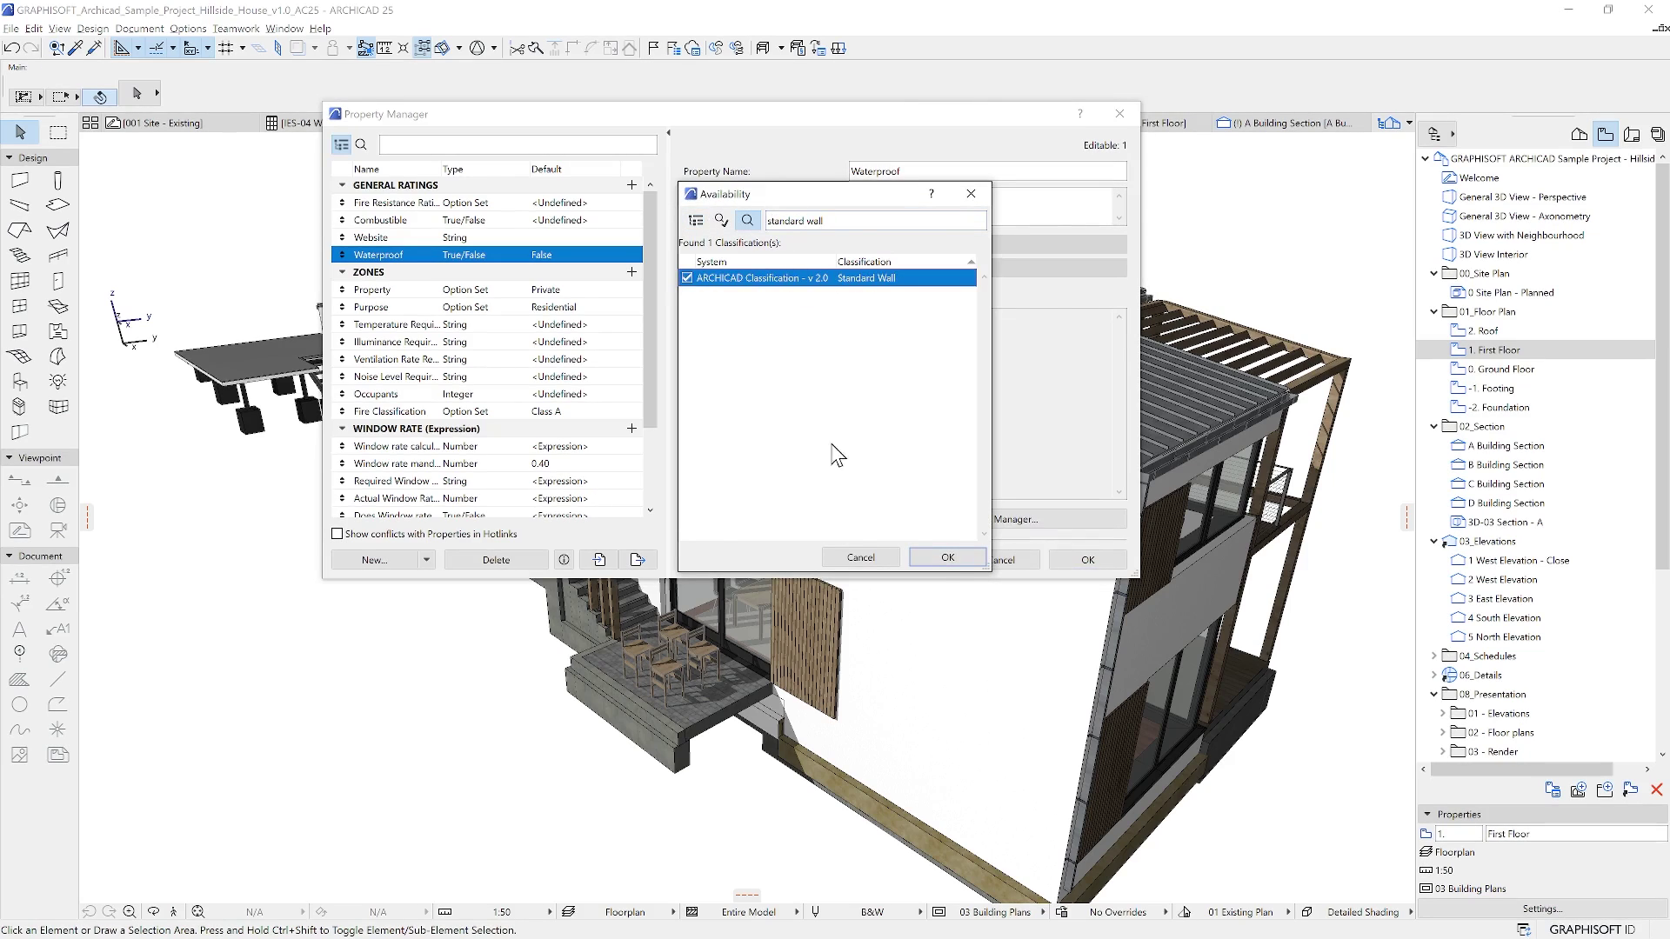
{"action": "left_click", "coordinate": [941, 558]}
{"action": "left_click", "coordinate": [1087, 561]}
{"action": "left_click", "coordinate": [1033, 556]}
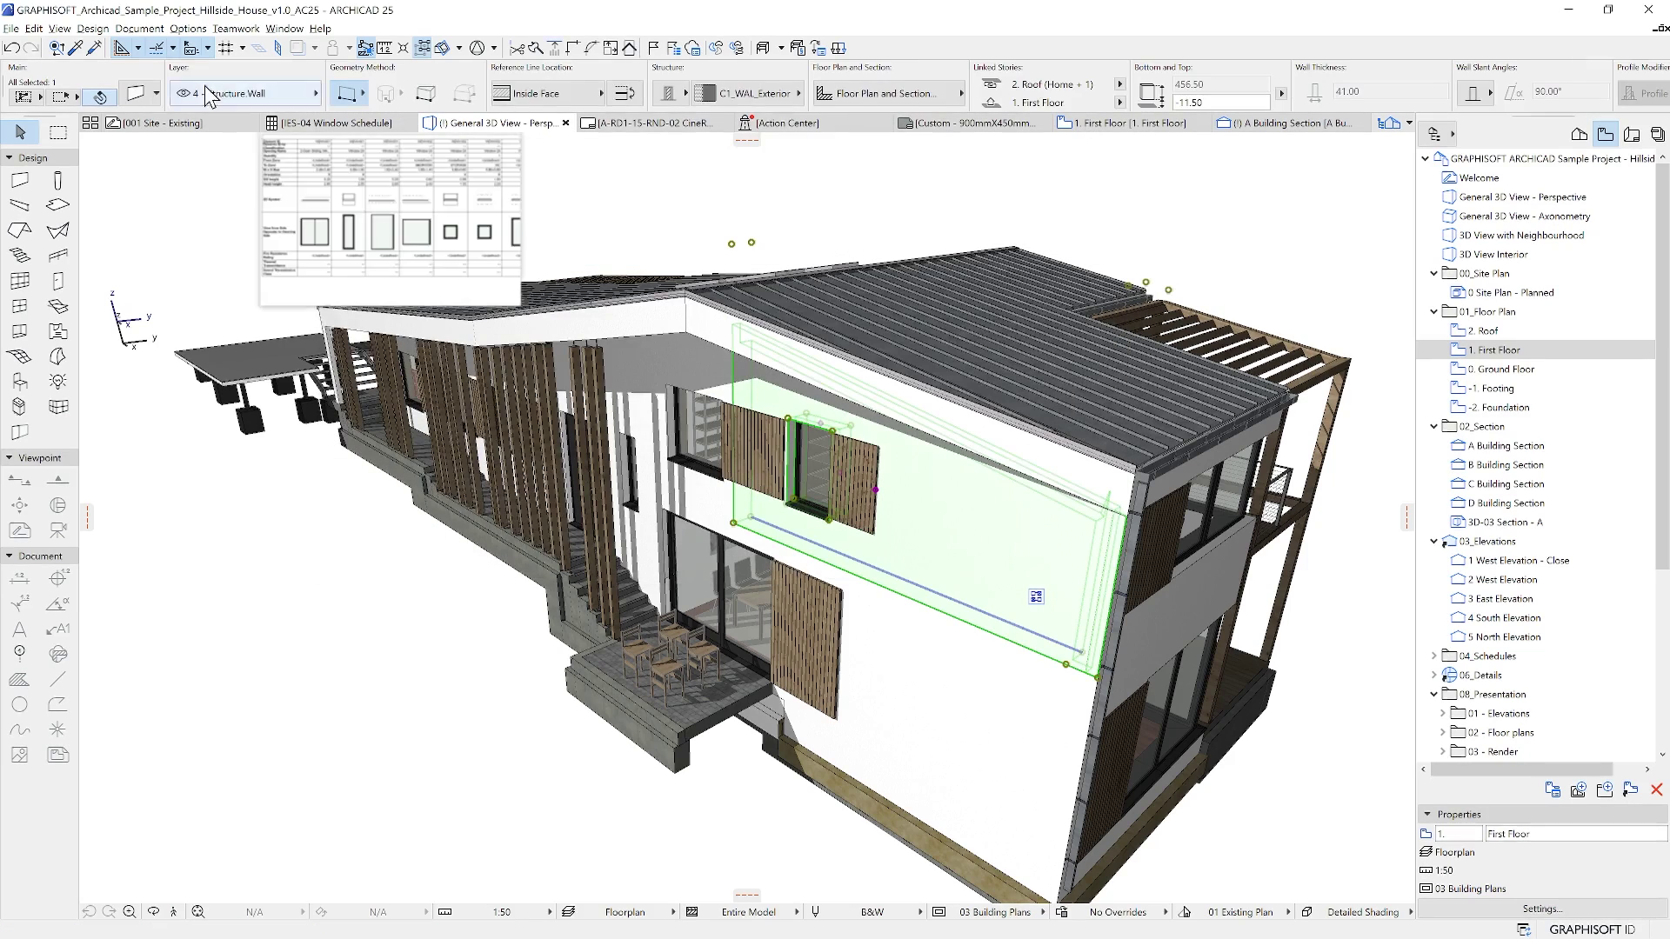
Step: Check the Waterproof property in the selected exterior wall's classification and property settings
{"action": "left_click", "coordinate": [134, 94]}
{"action": "left_click", "coordinate": [332, 623]}
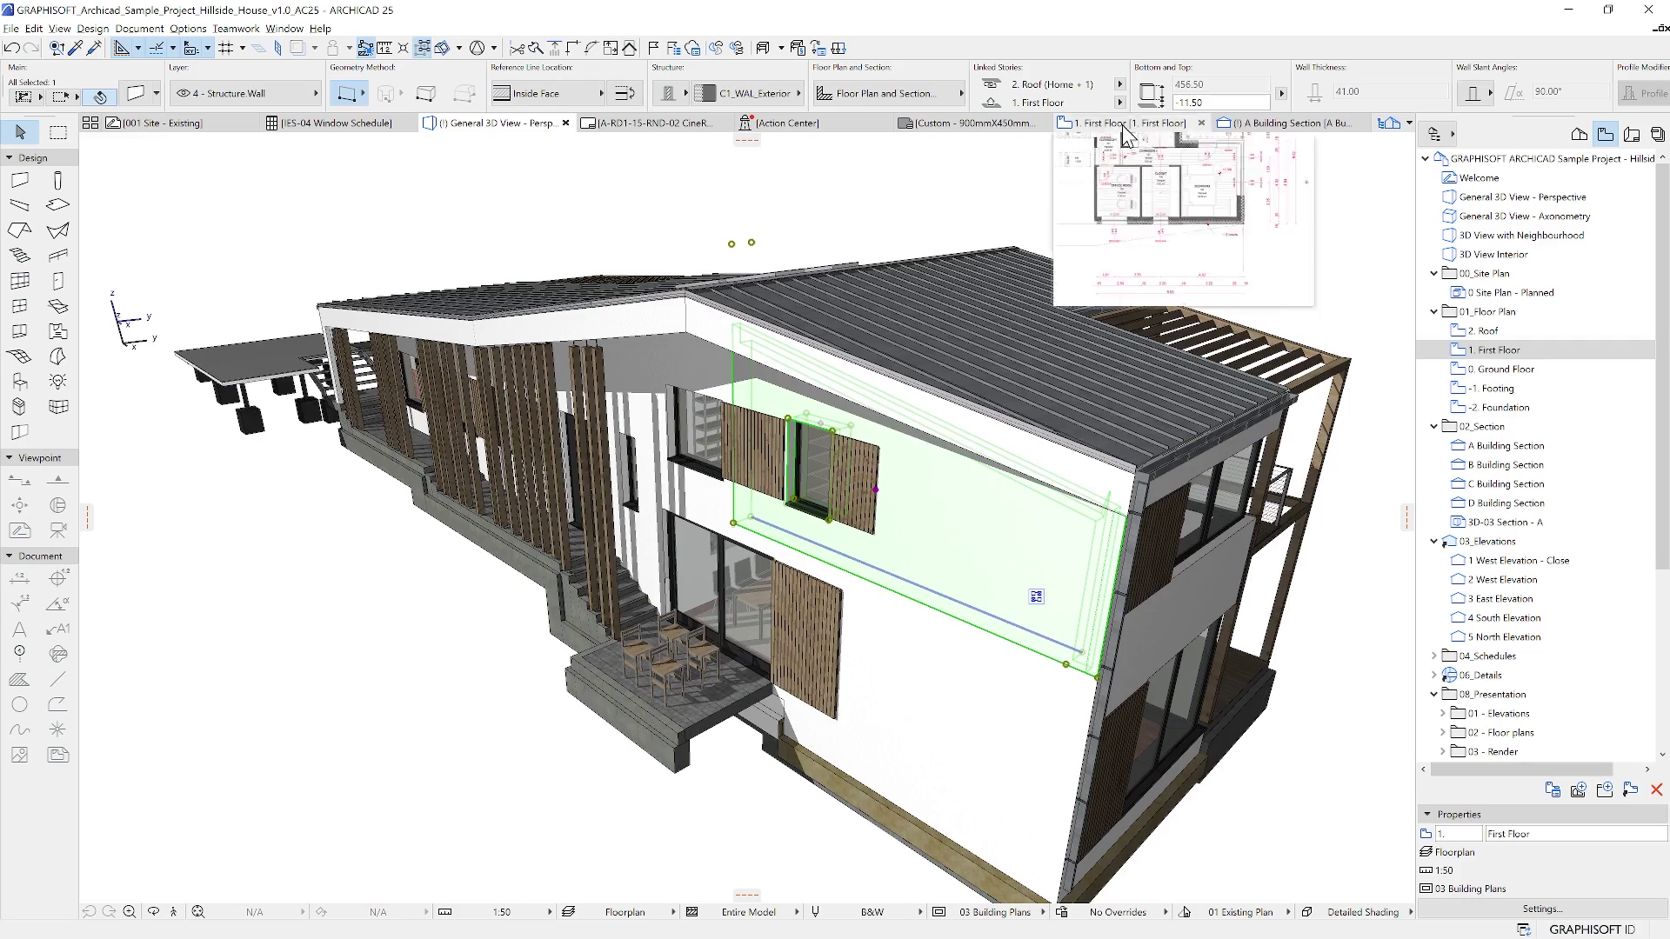
Step: On the 1. First Floor plan, attach a text label with a leader to the exterior wall below BEDROOM 107
{"action": "left_click", "coordinate": [1122, 122]}
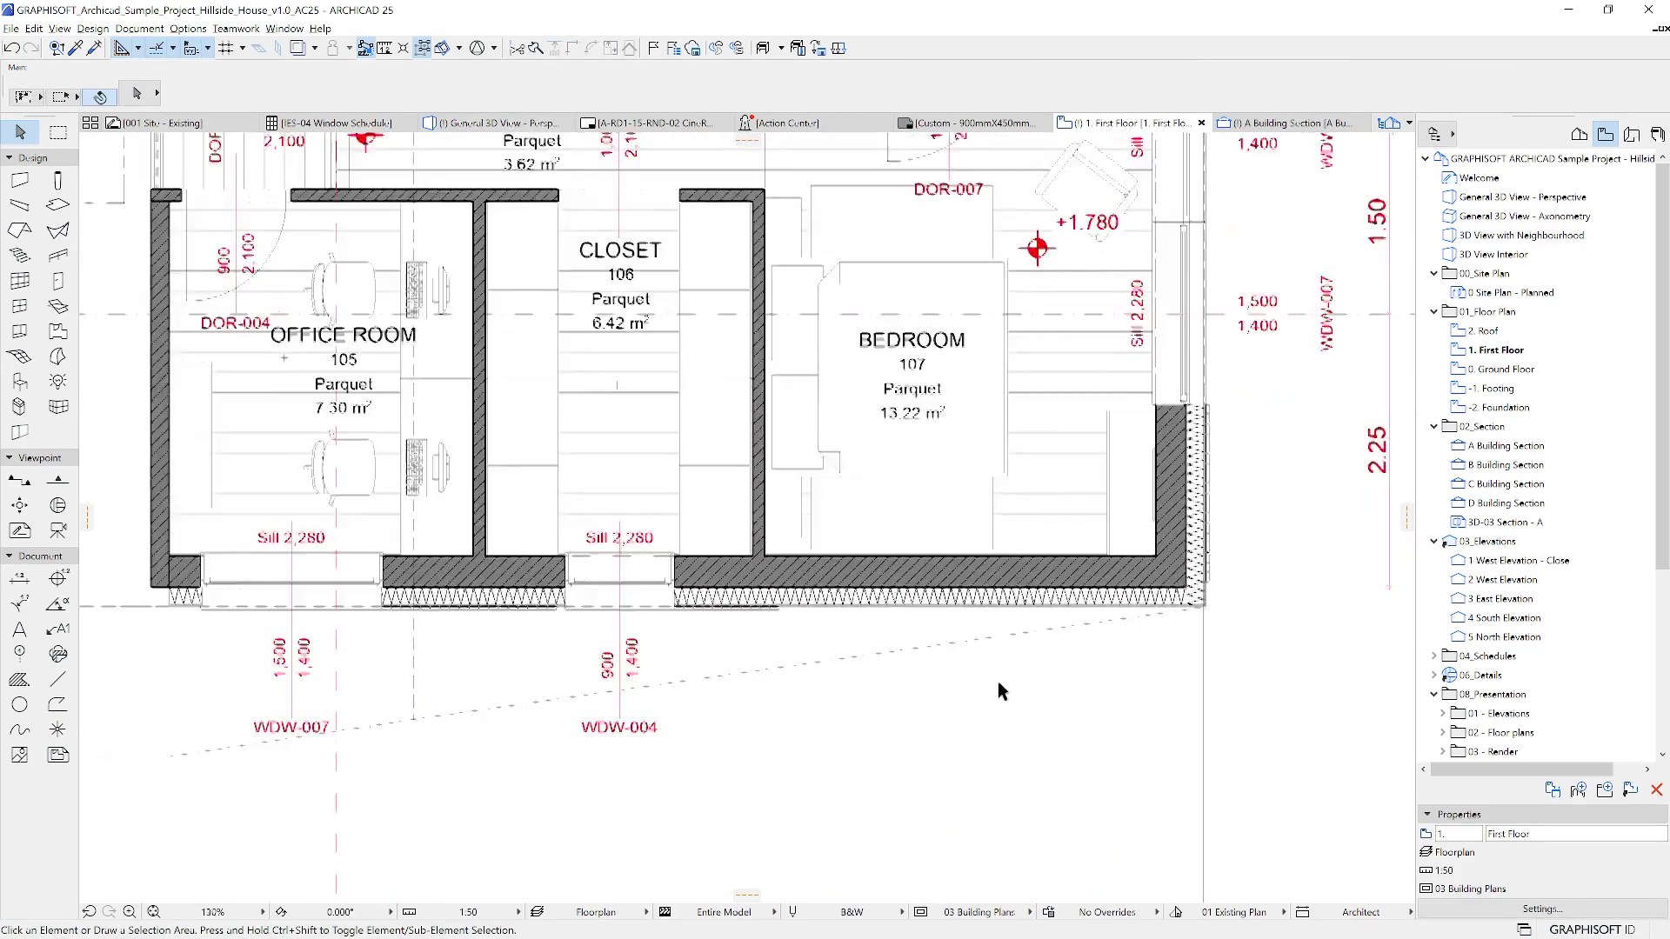
{"action": "scroll", "coordinate": [999, 683], "scroll_direction": "up", "scroll_amount": 2}
{"action": "left_click", "coordinate": [61, 632]}
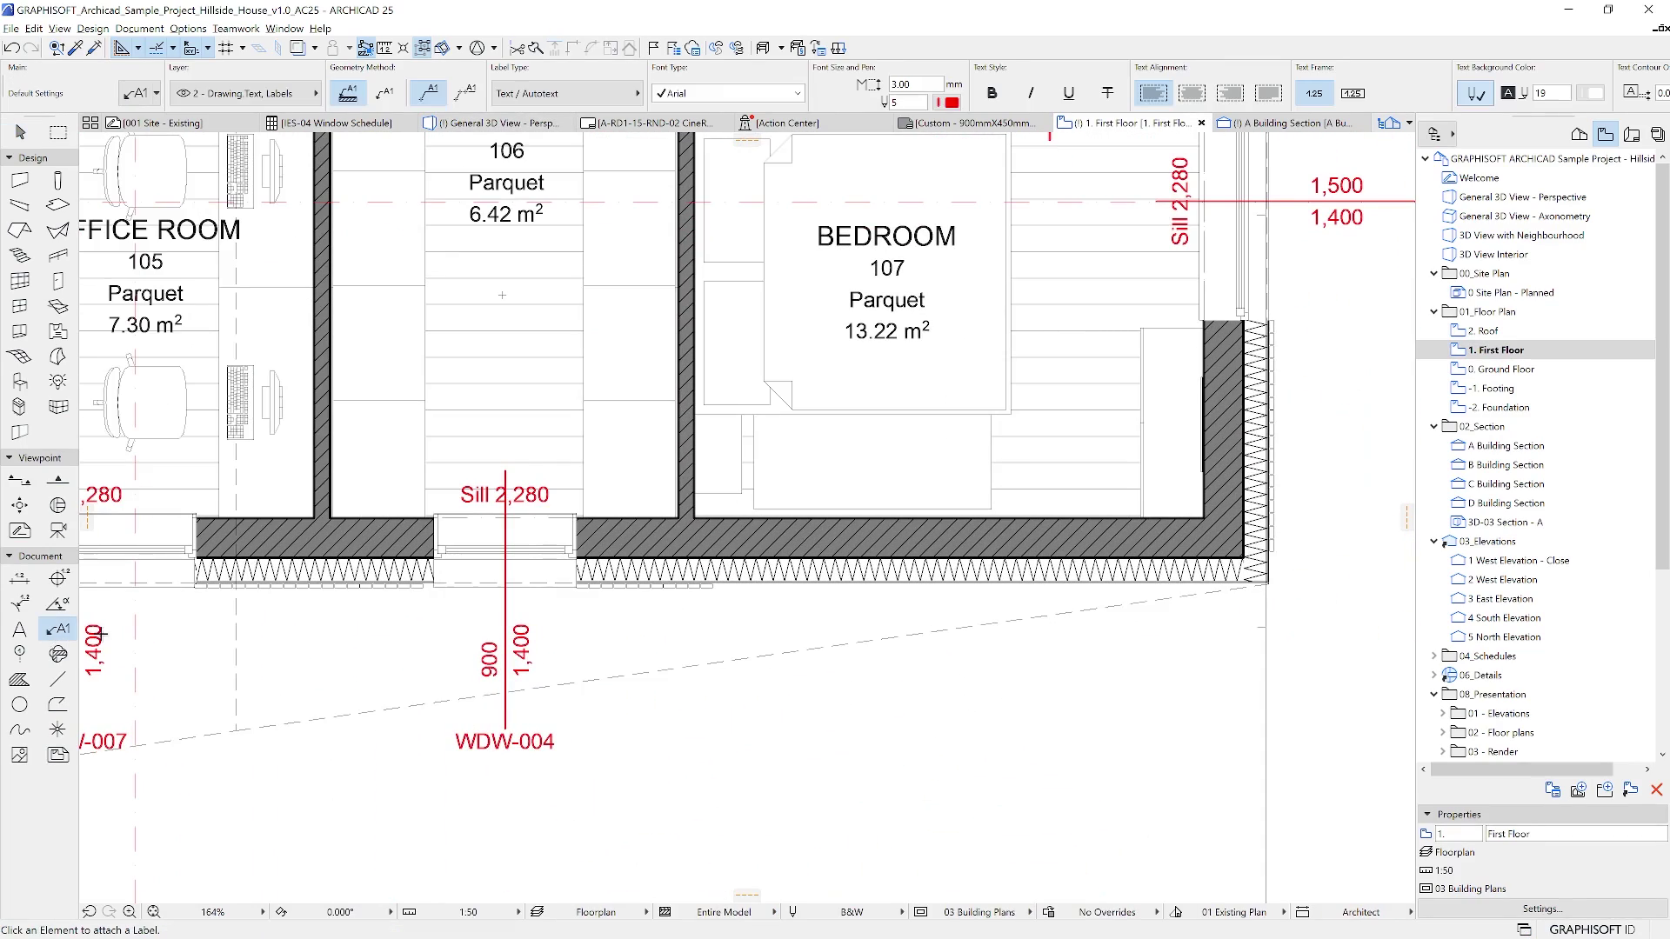
{"action": "left_click", "coordinate": [887, 568]}
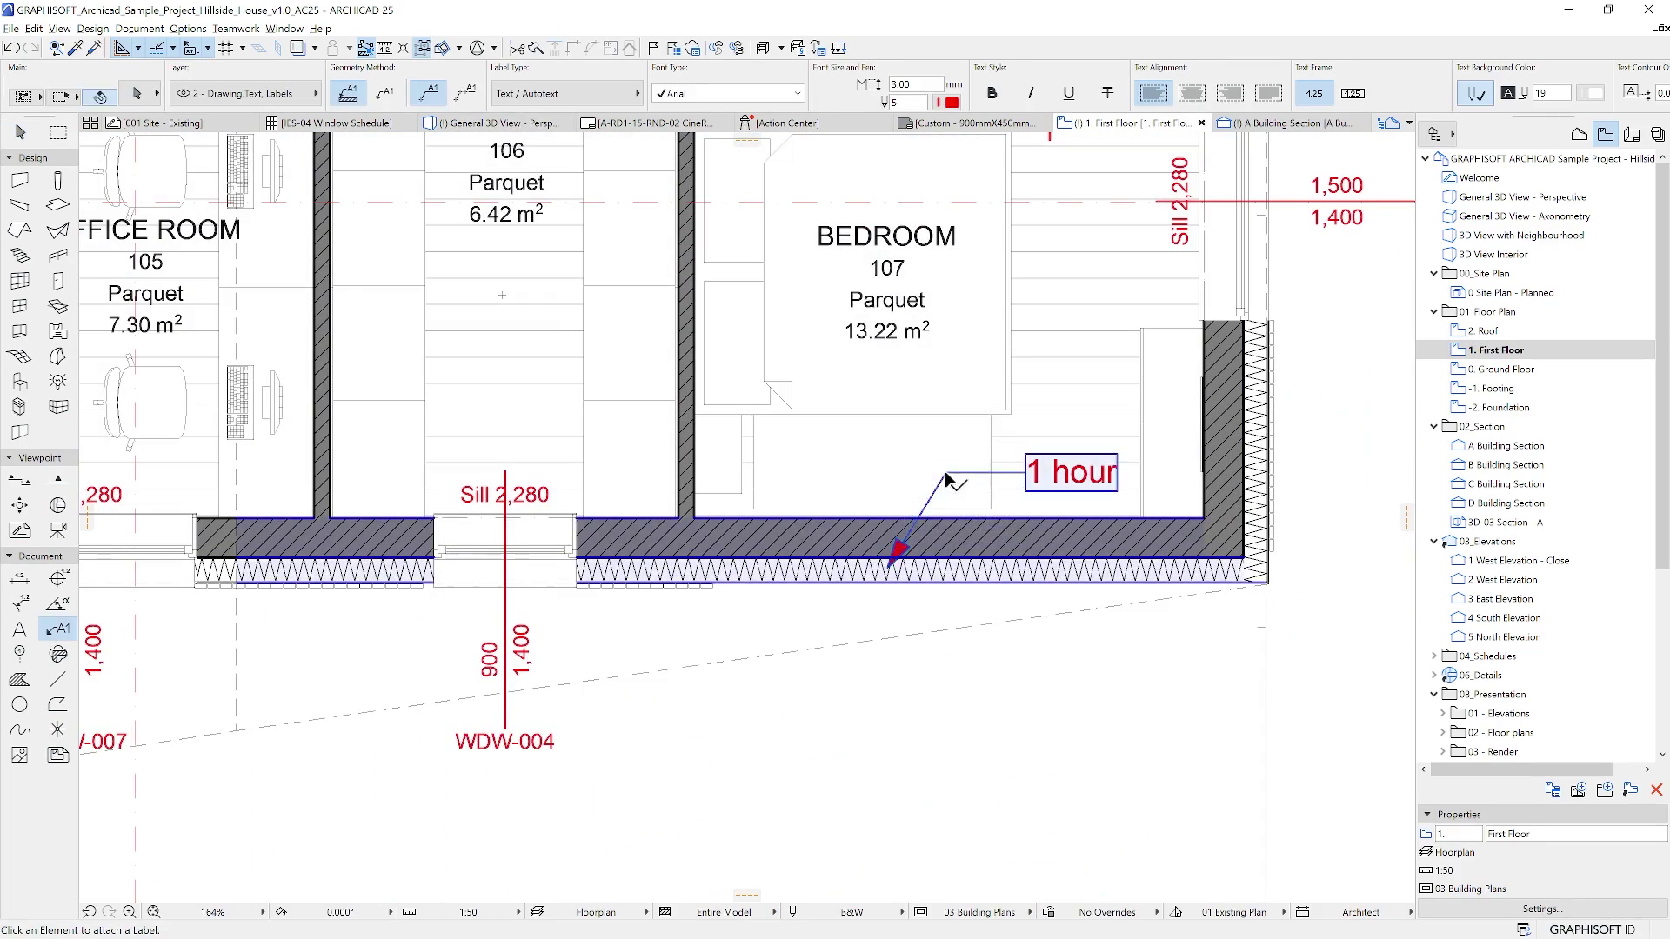
{"action": "left_click", "coordinate": [970, 706]}
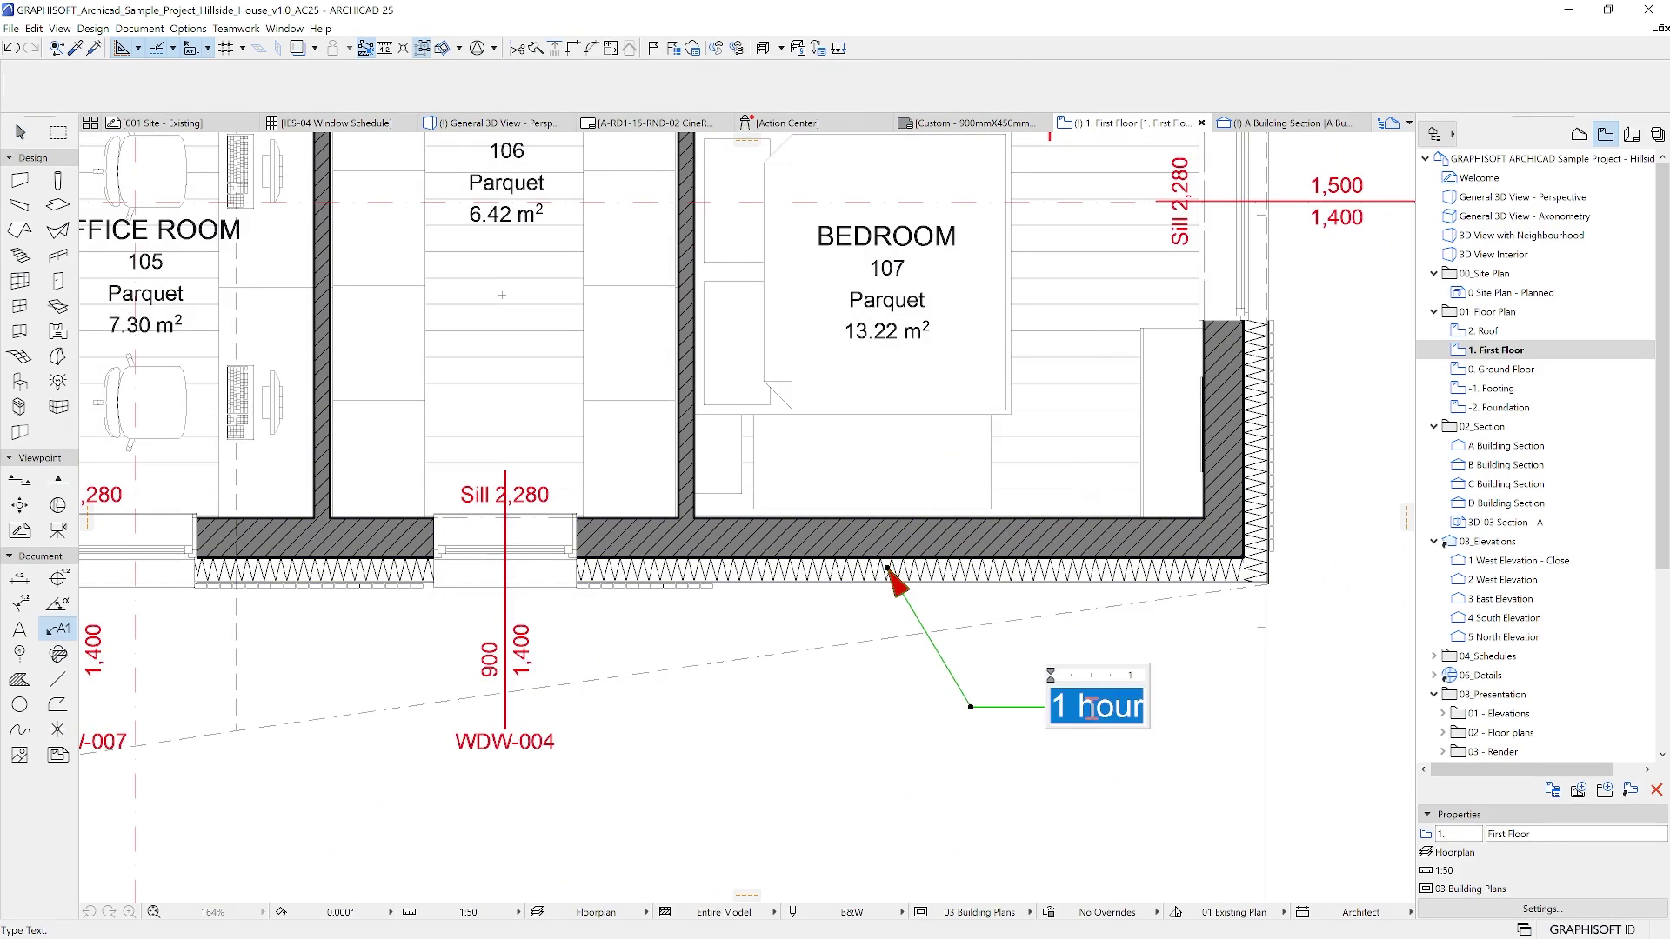
Step: Insert the Fire Resistance Rating property from GENERAL RATINGS as autotext in the wall label and finish the text
{"action": "left_click", "coordinate": [1080, 621]}
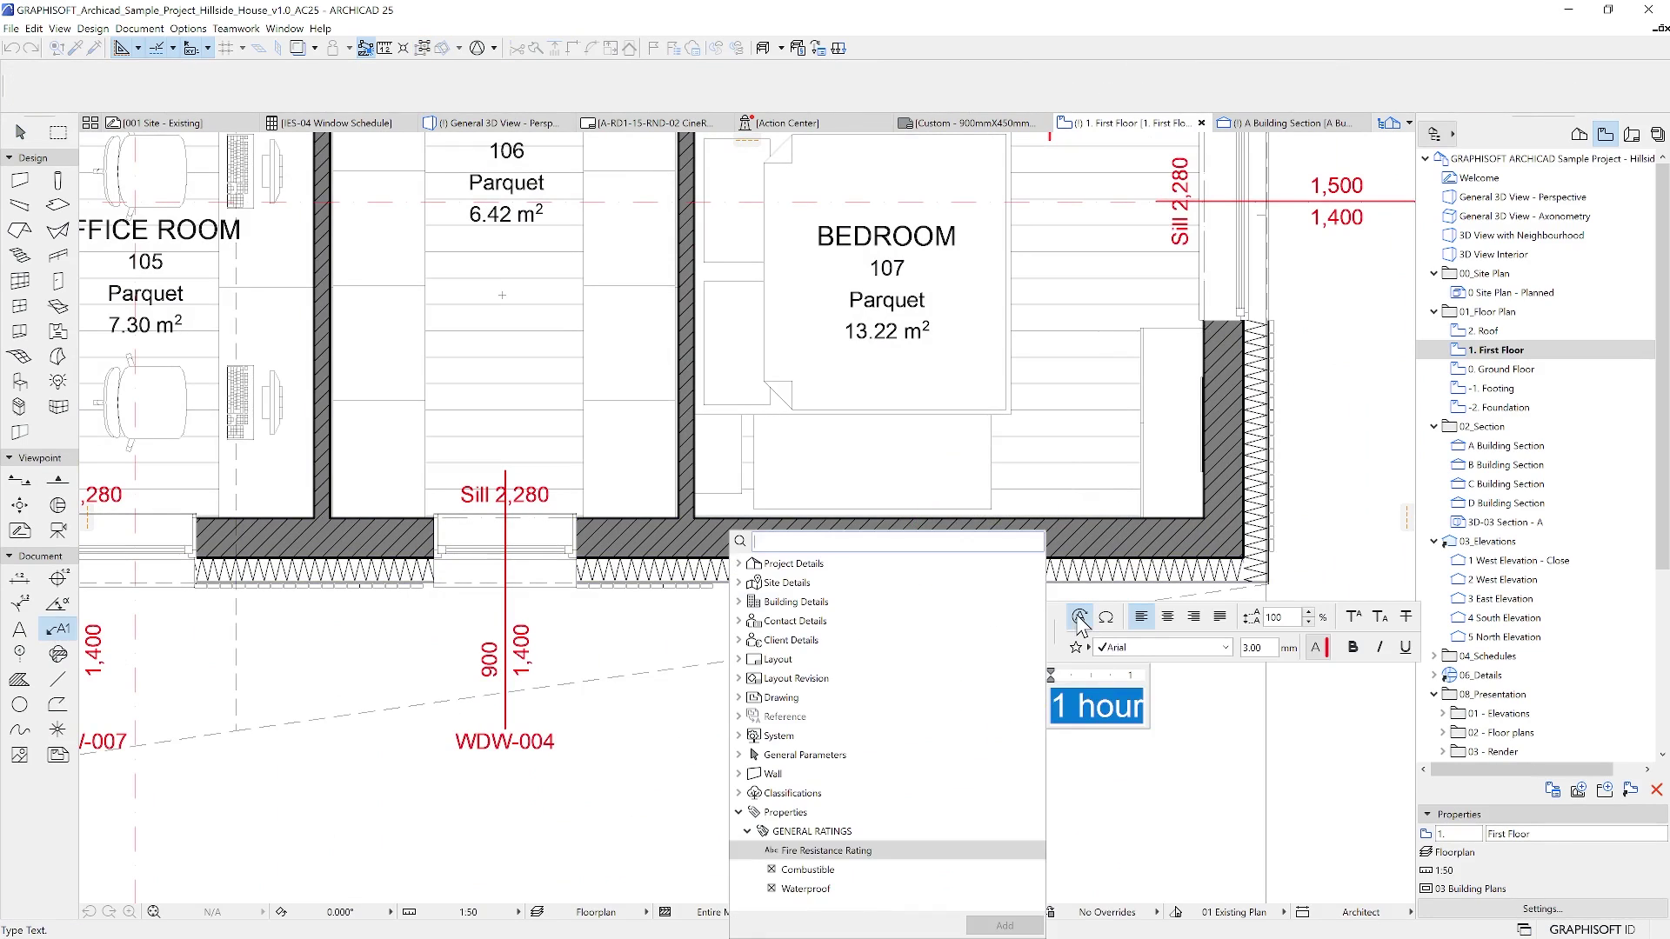
{"action": "left_click", "coordinate": [881, 852]}
{"action": "left_click", "coordinate": [1000, 923]}
{"action": "left_click", "coordinate": [958, 568]}
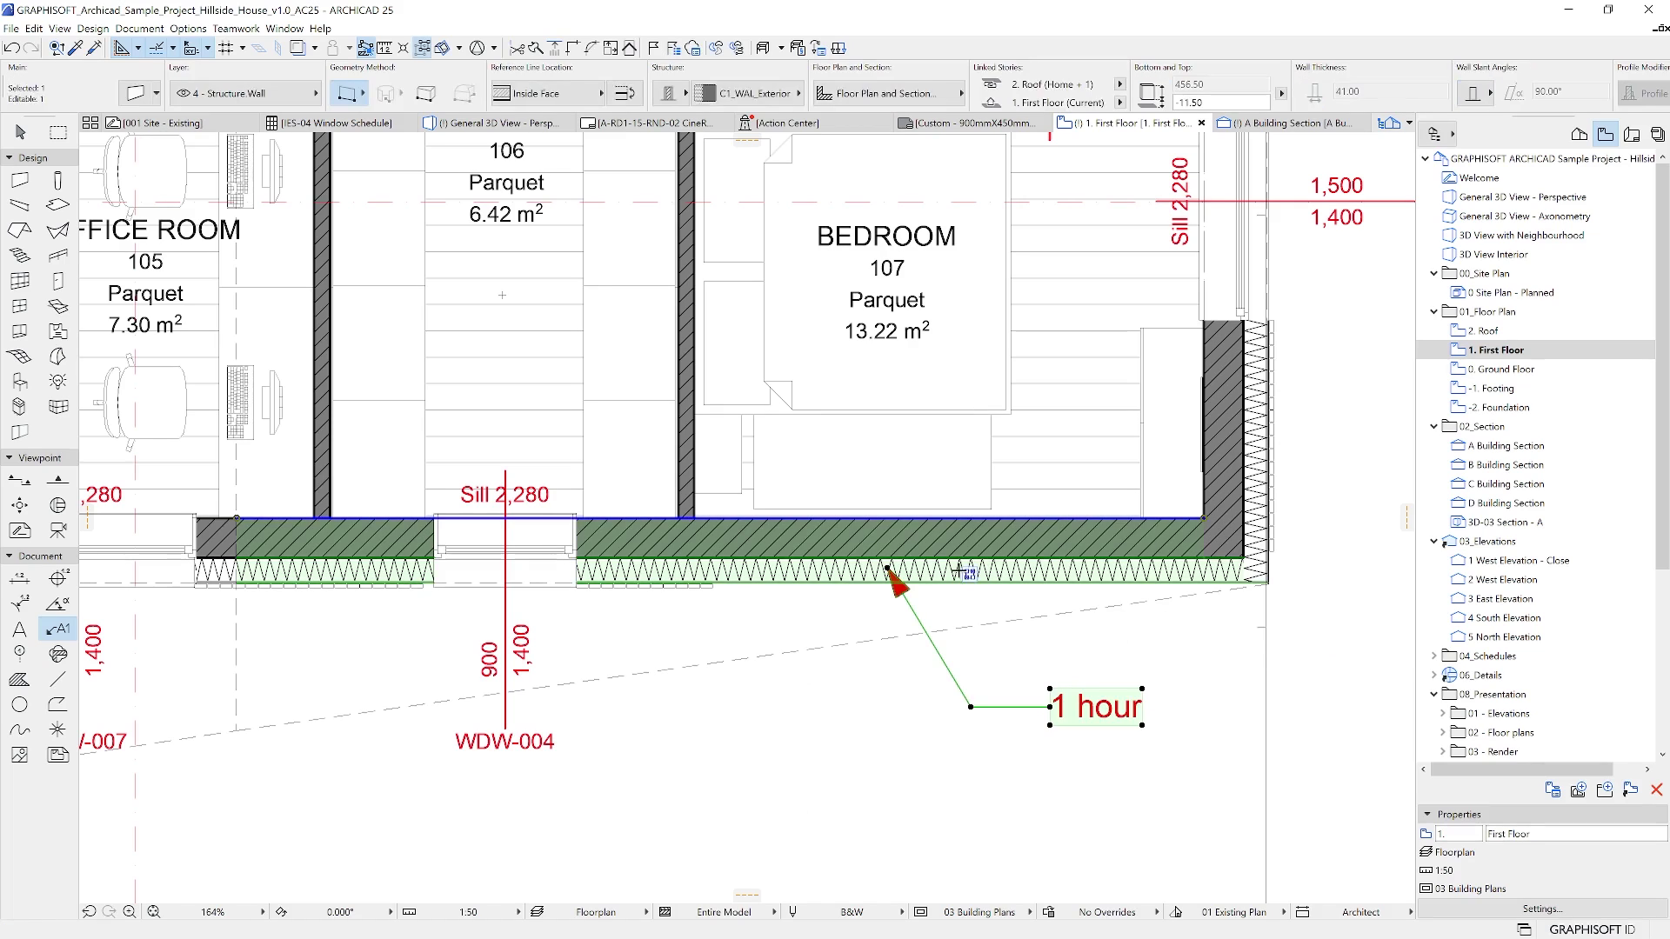
Step: Set the labelled exterior wall's Fire Resistance Rating to 3 hours and apply the wall settings
{"action": "left_click", "coordinate": [958, 567]}
{"action": "left_click", "coordinate": [135, 94]}
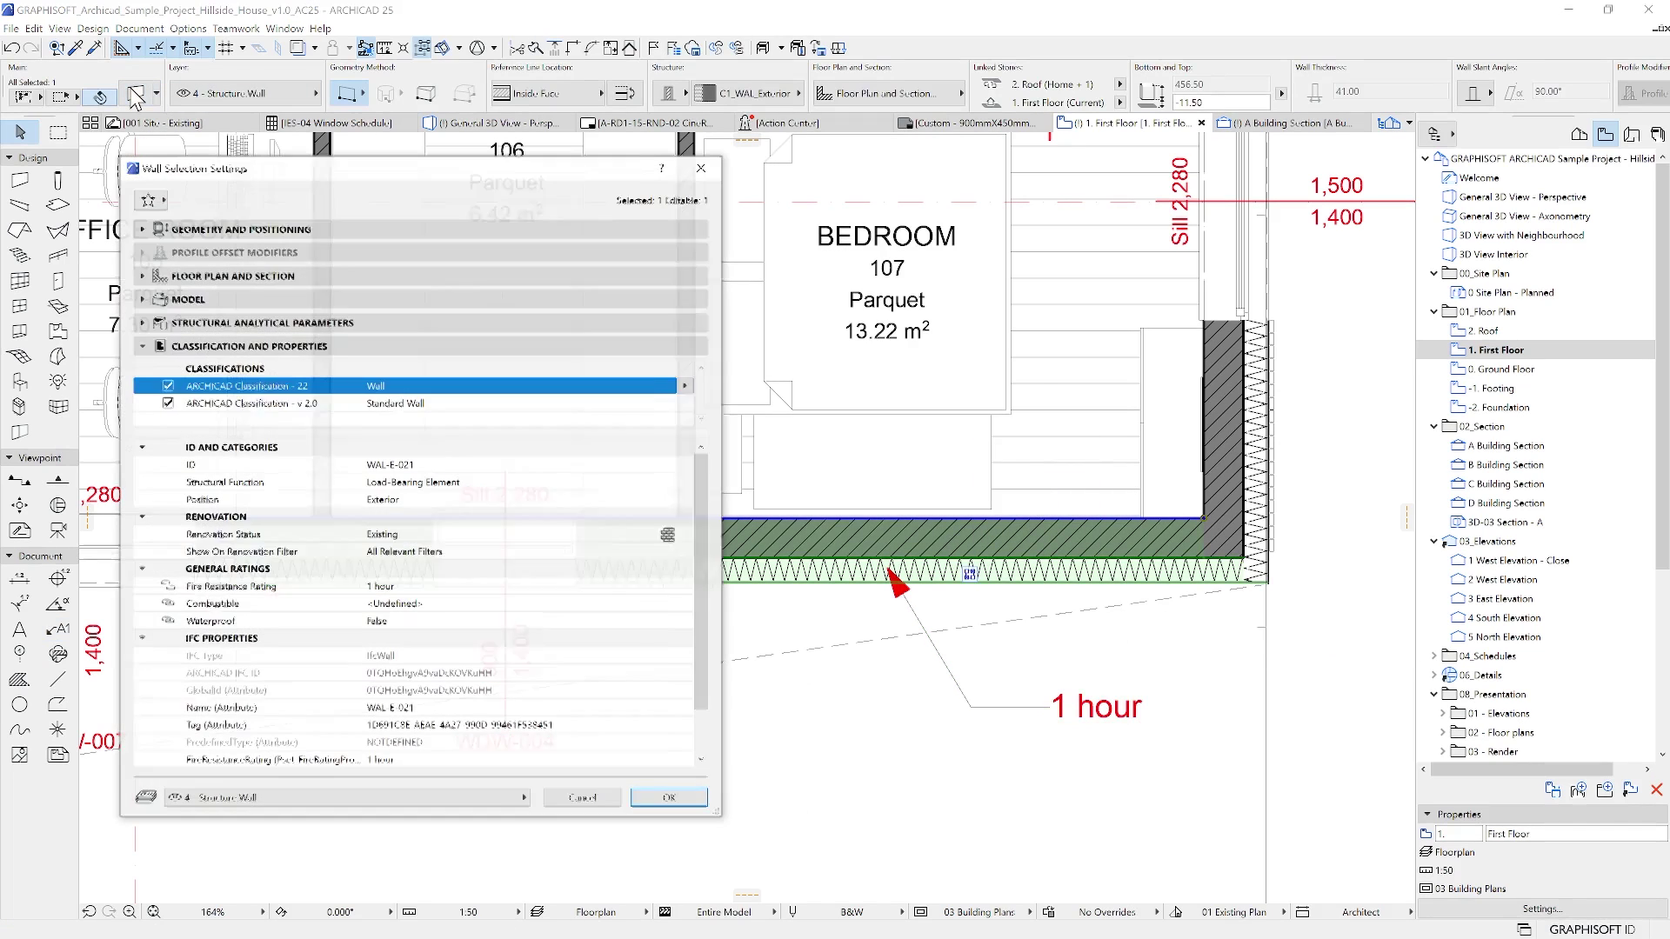
{"action": "left_click", "coordinate": [536, 588]}
{"action": "left_click", "coordinate": [687, 587]}
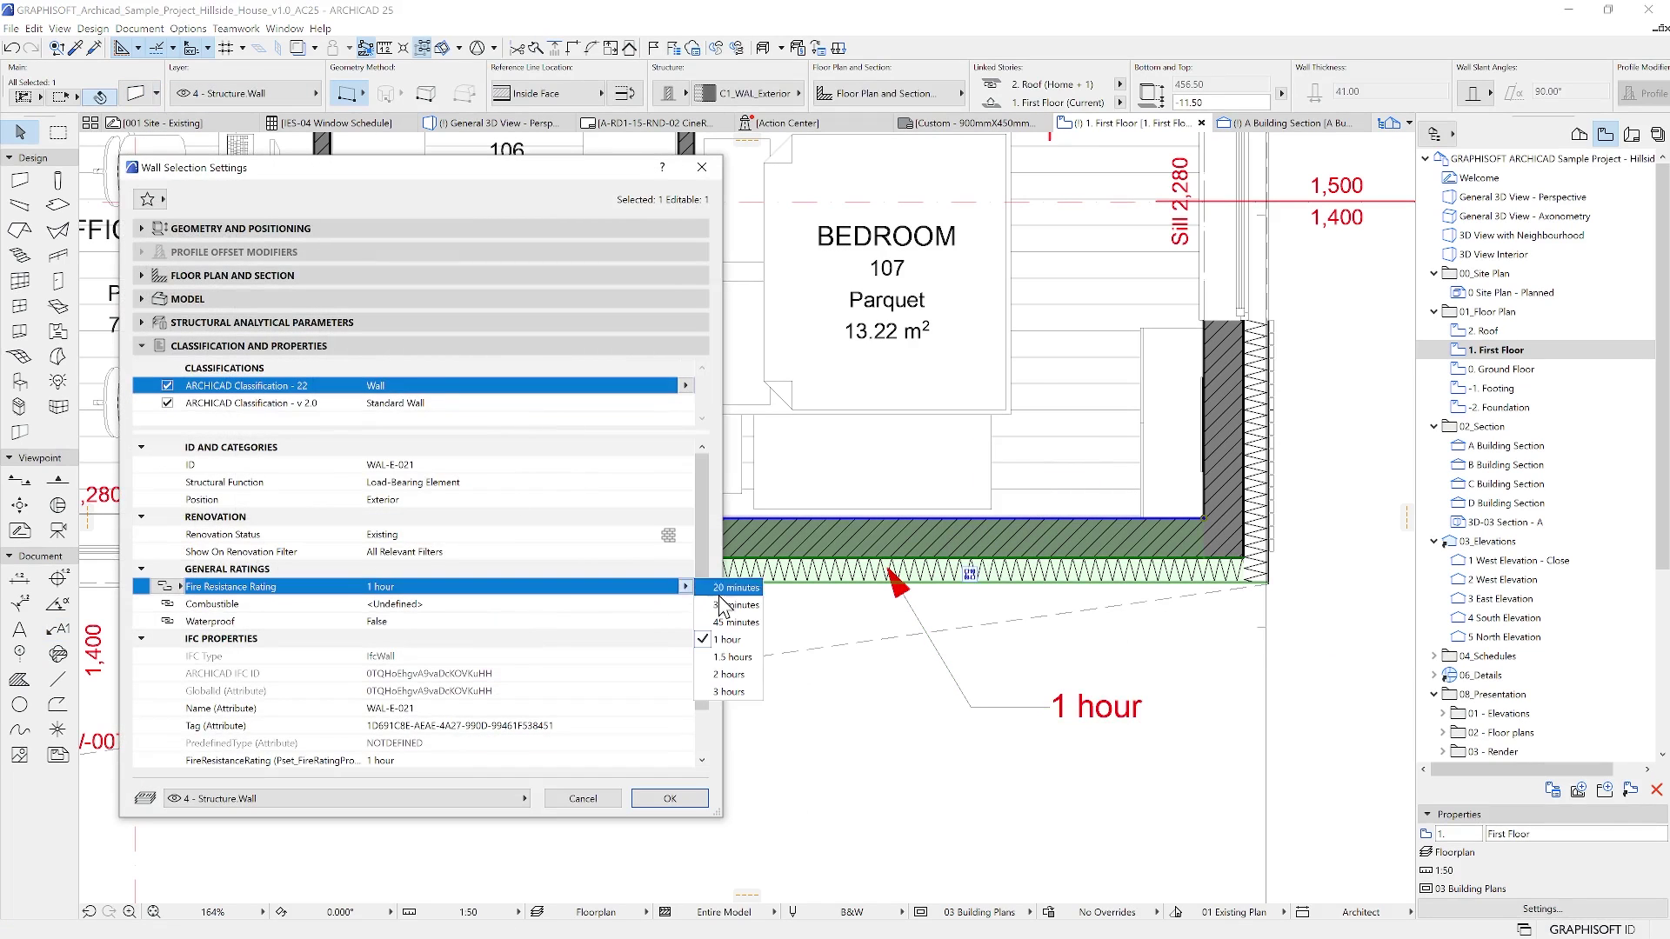
{"action": "left_click", "coordinate": [735, 691]}
{"action": "left_click", "coordinate": [670, 799]}
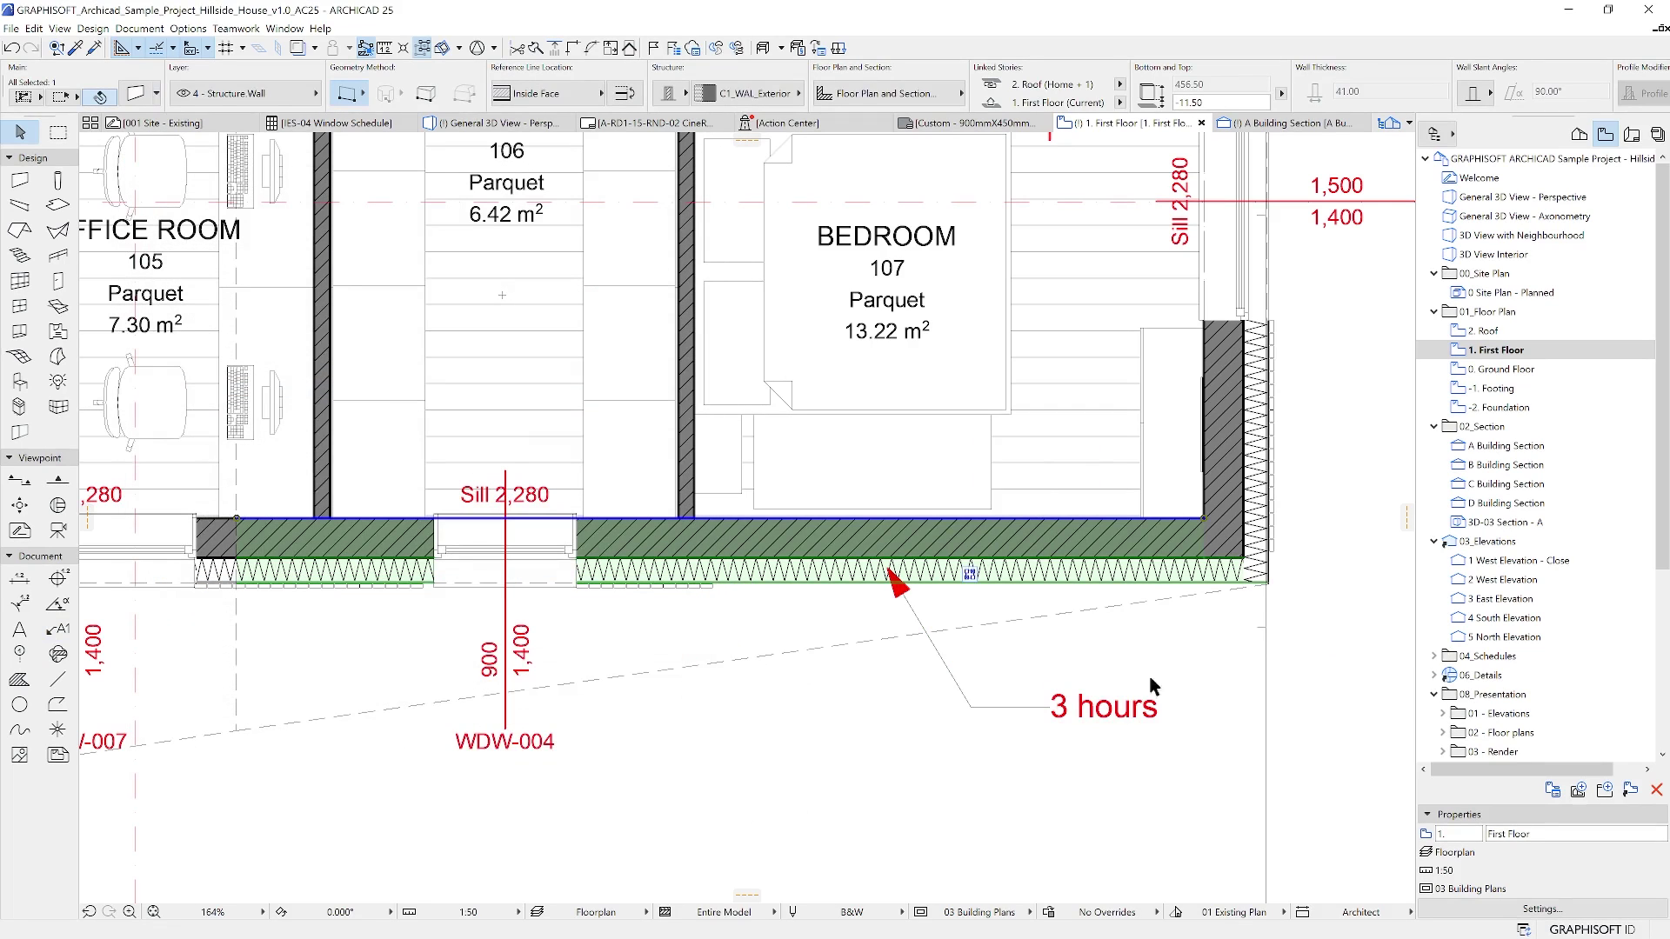